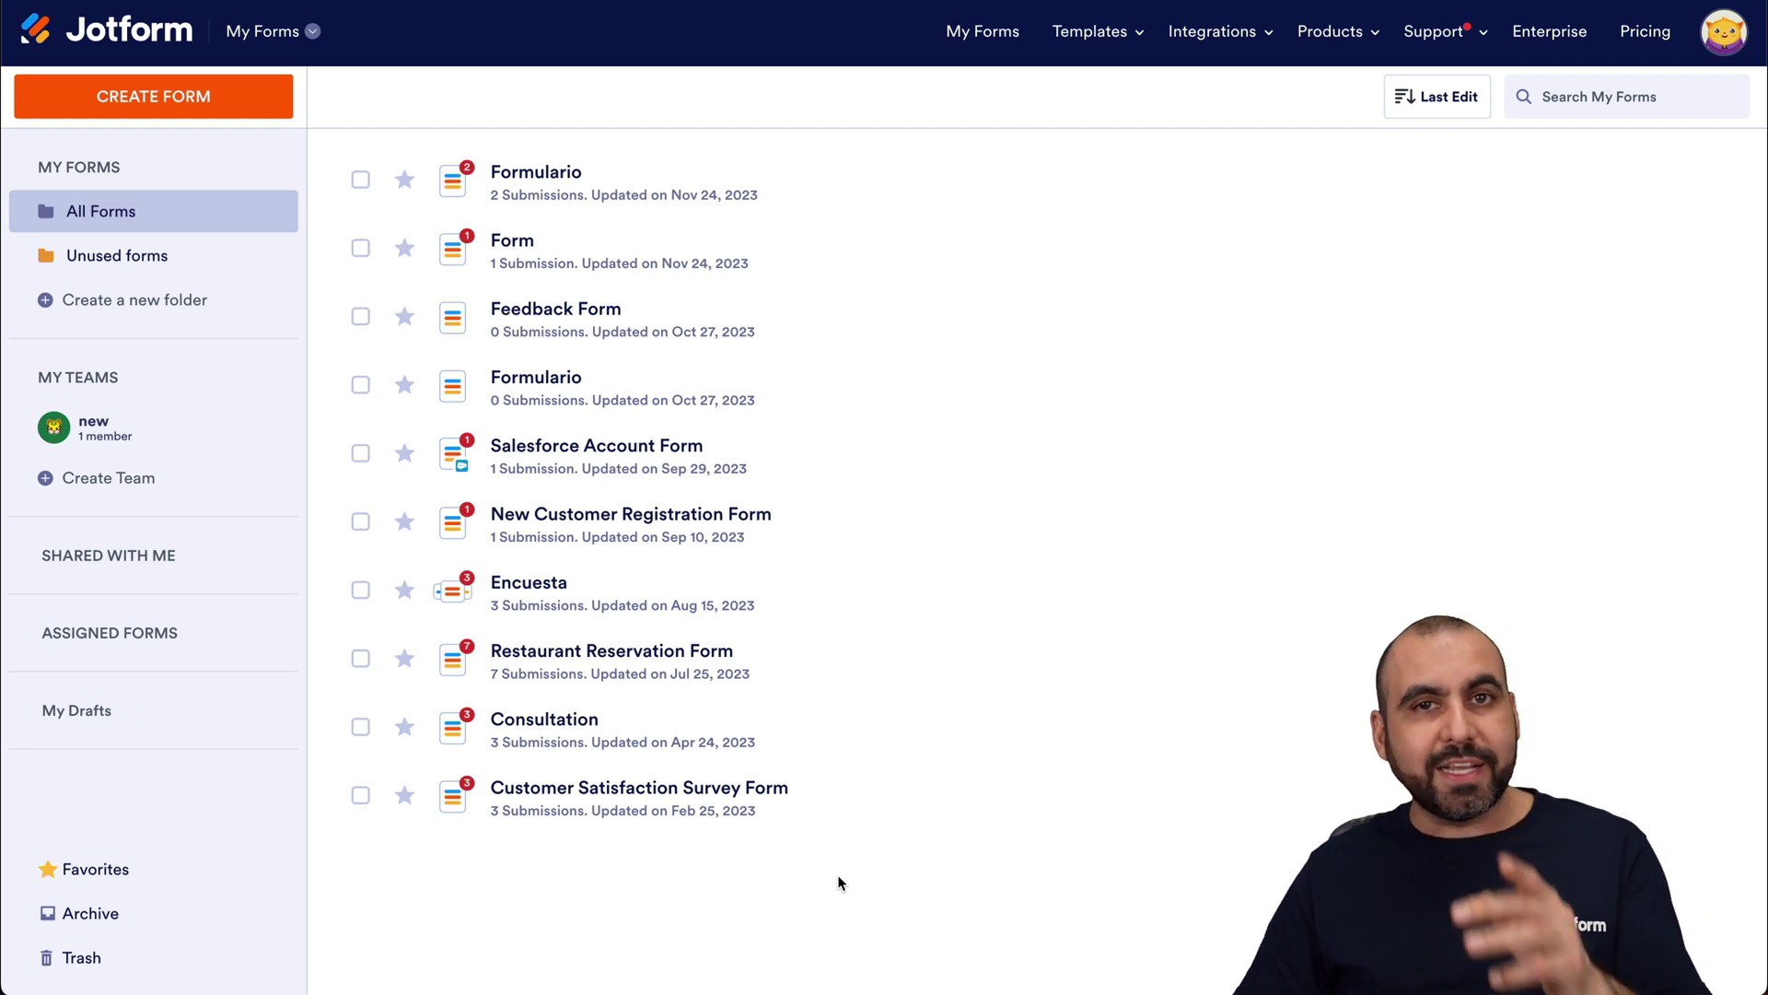
Step: Start a new Jotform form from scratch using the Classic Form layout
{"action": "left_click", "coordinate": [218, 108]}
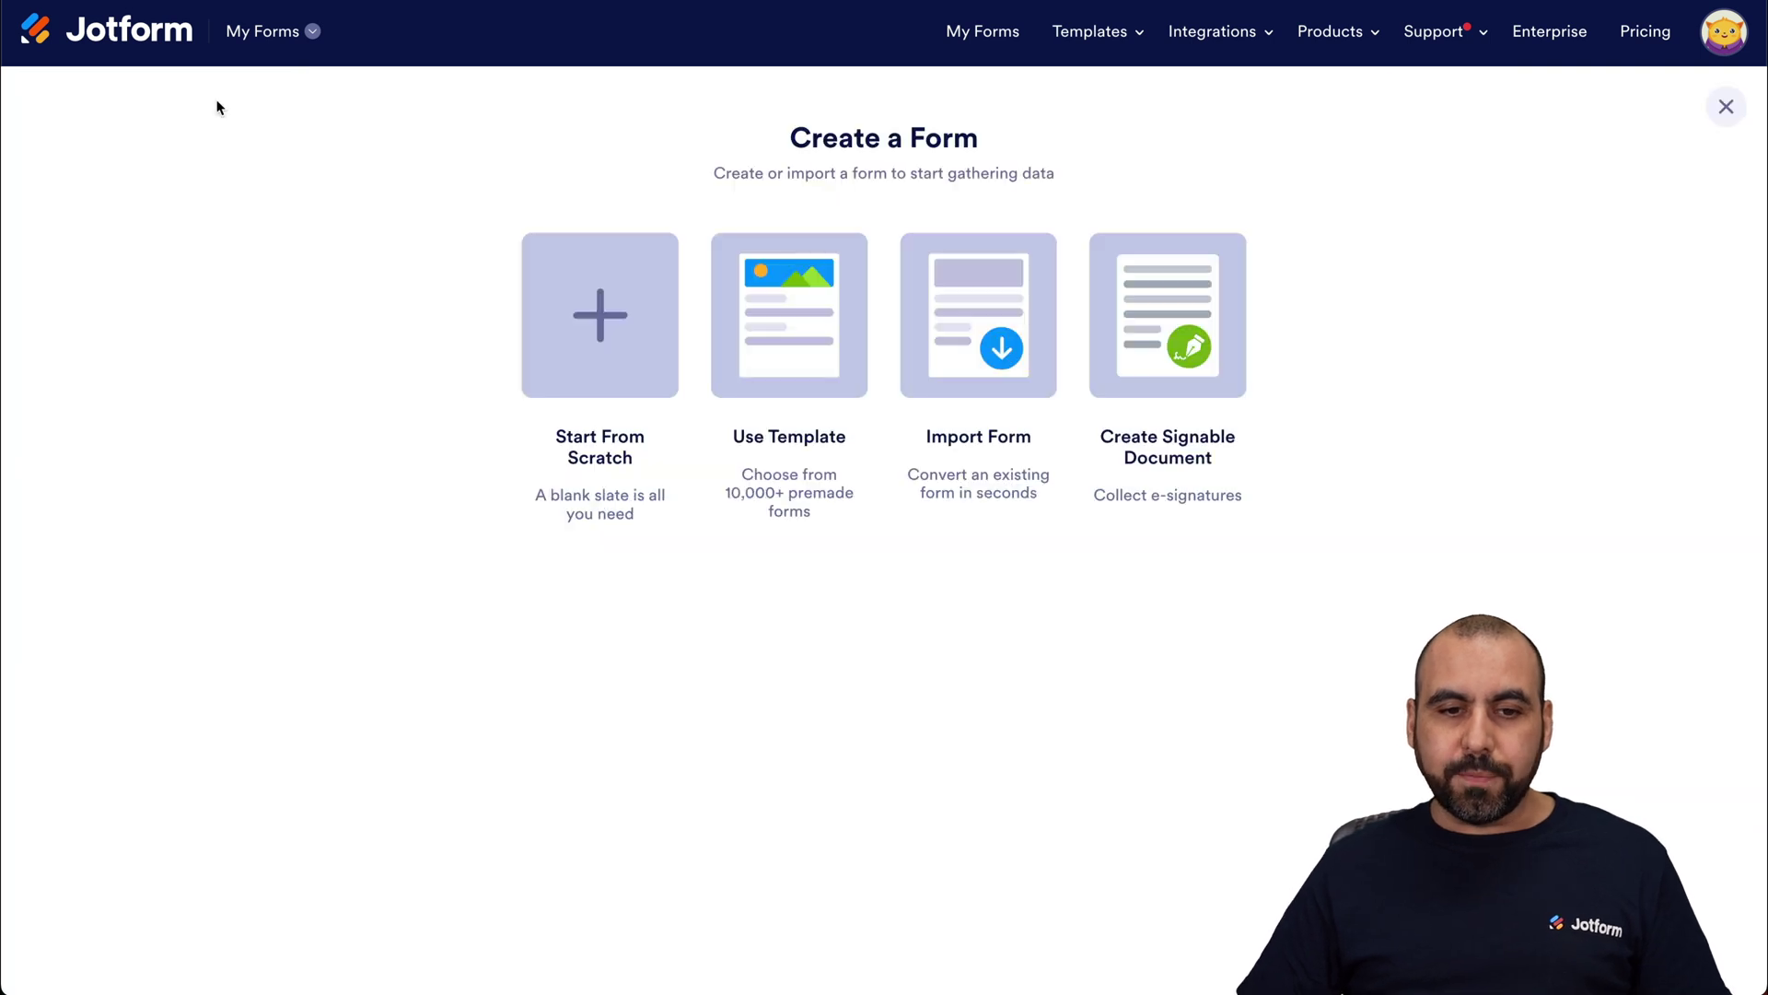
{"action": "left_click", "coordinate": [599, 368]}
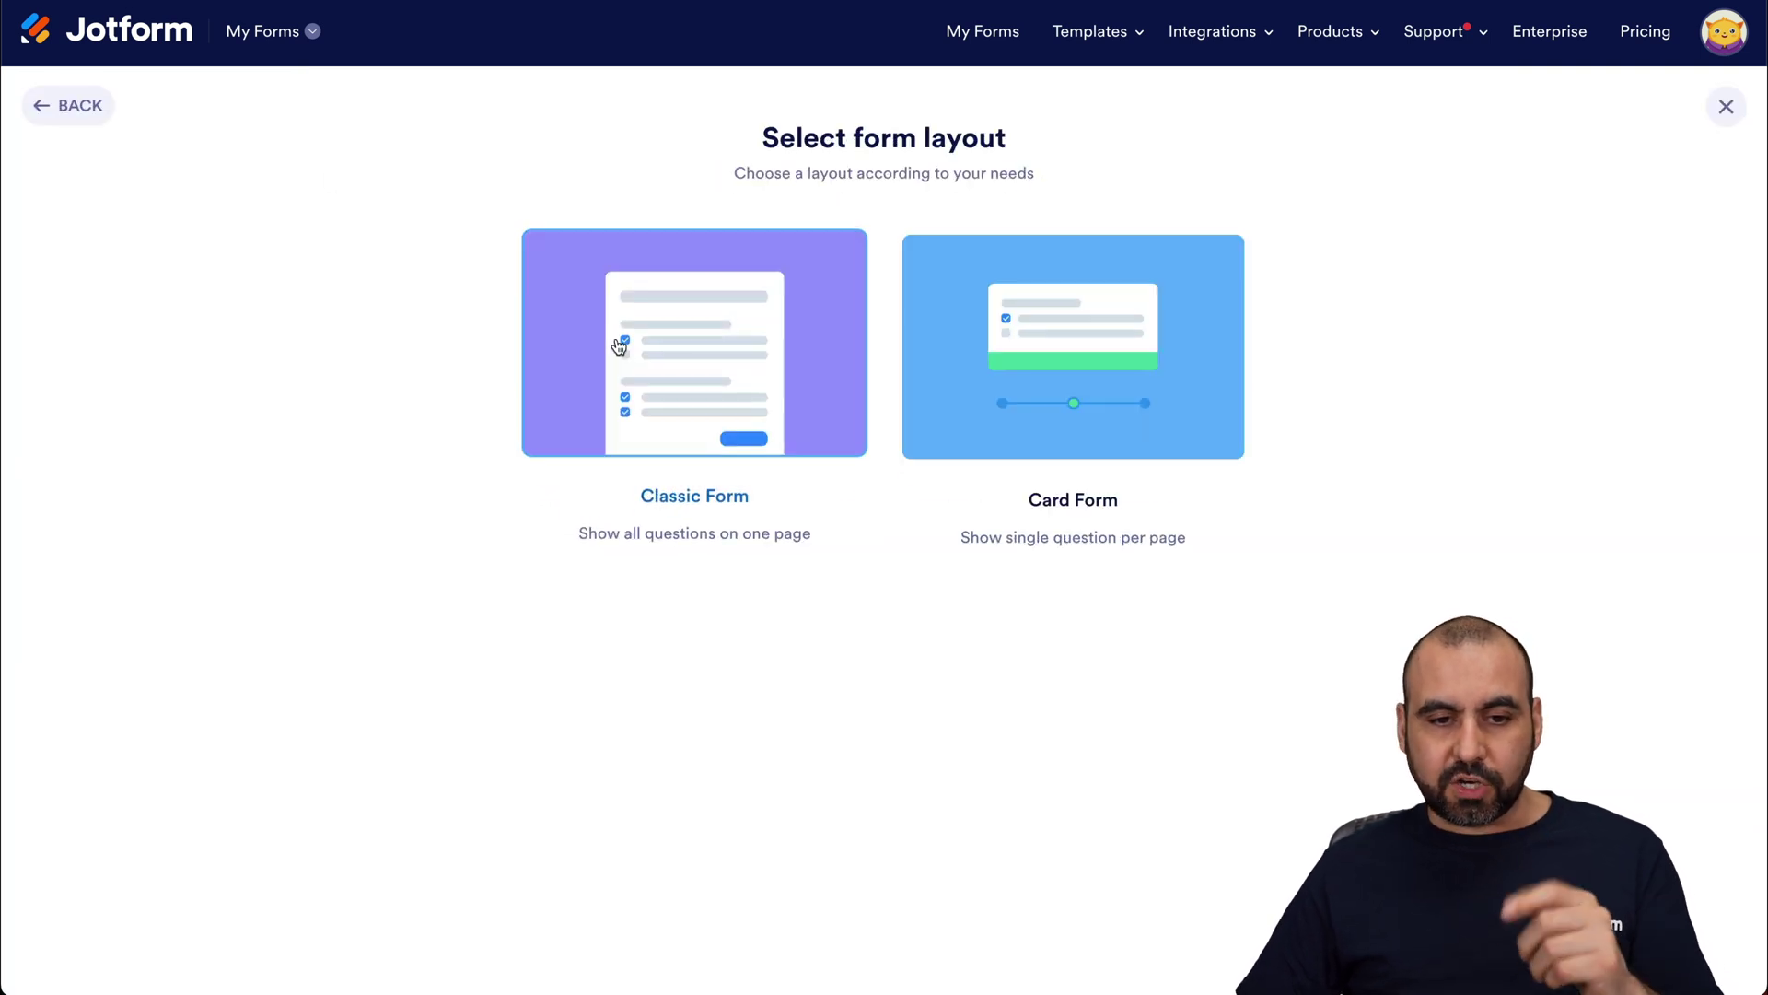
{"action": "left_click", "coordinate": [736, 384]}
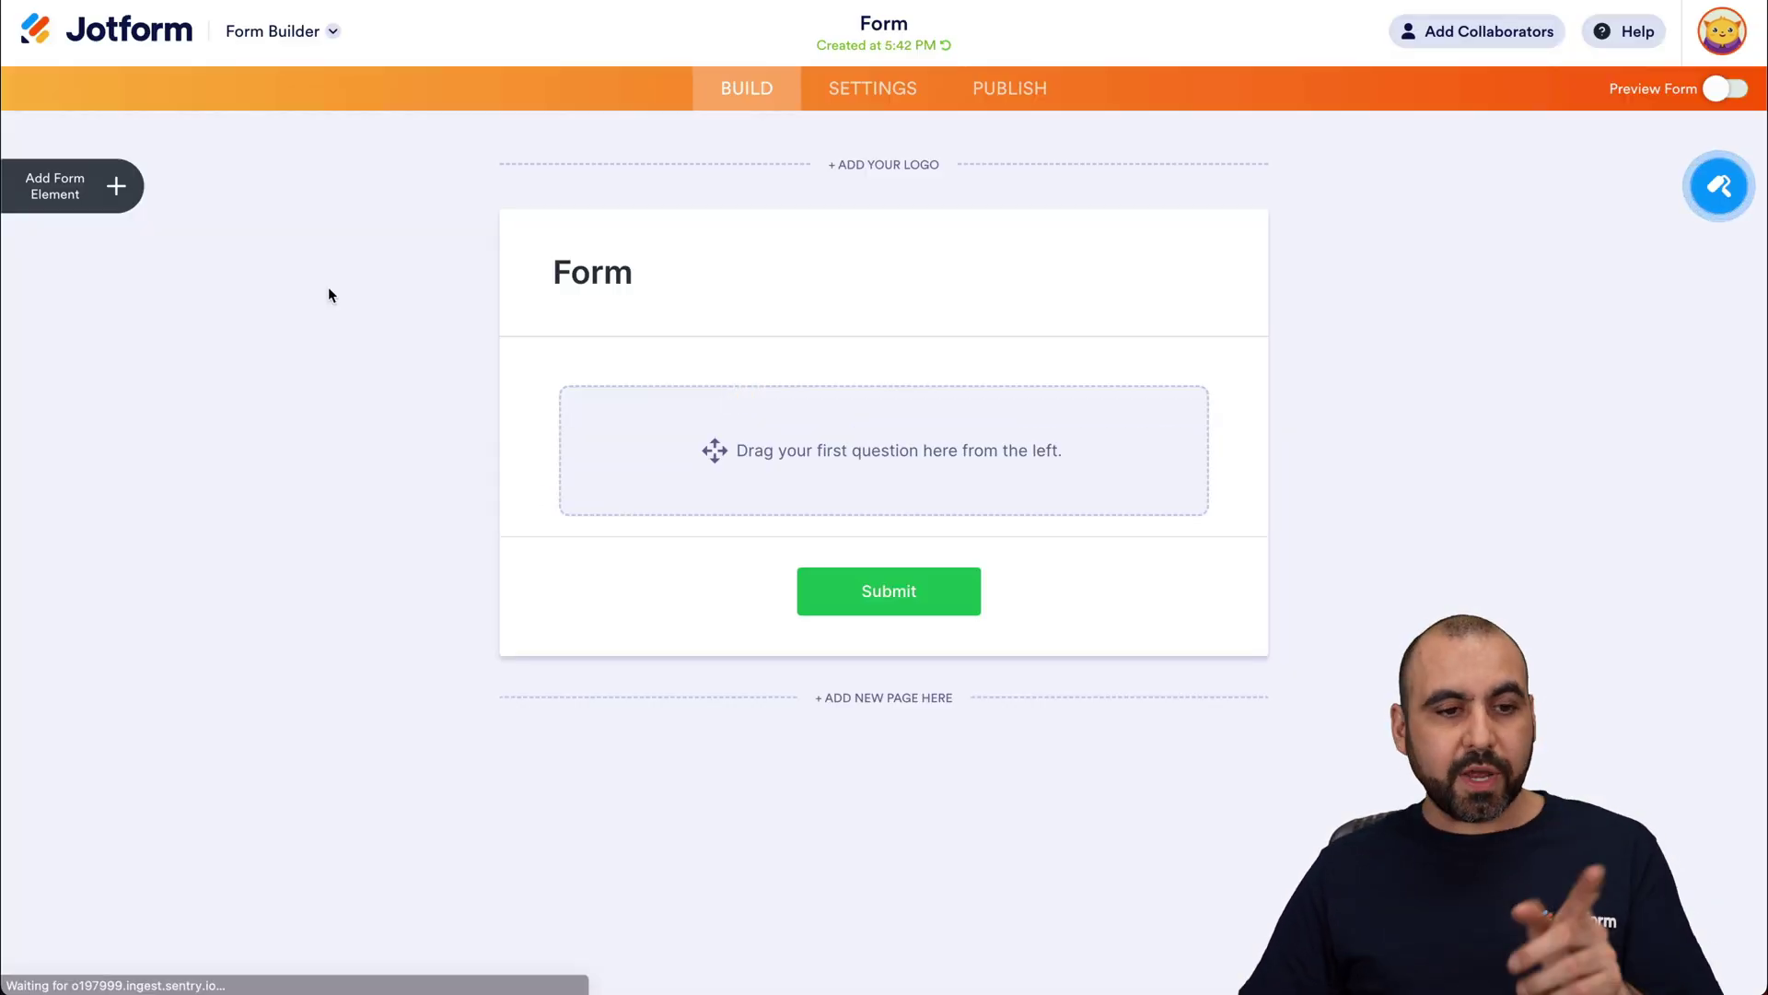
Step: Add Full Name, Phone Number and Email fields to the form
{"action": "left_click", "coordinate": [115, 186]}
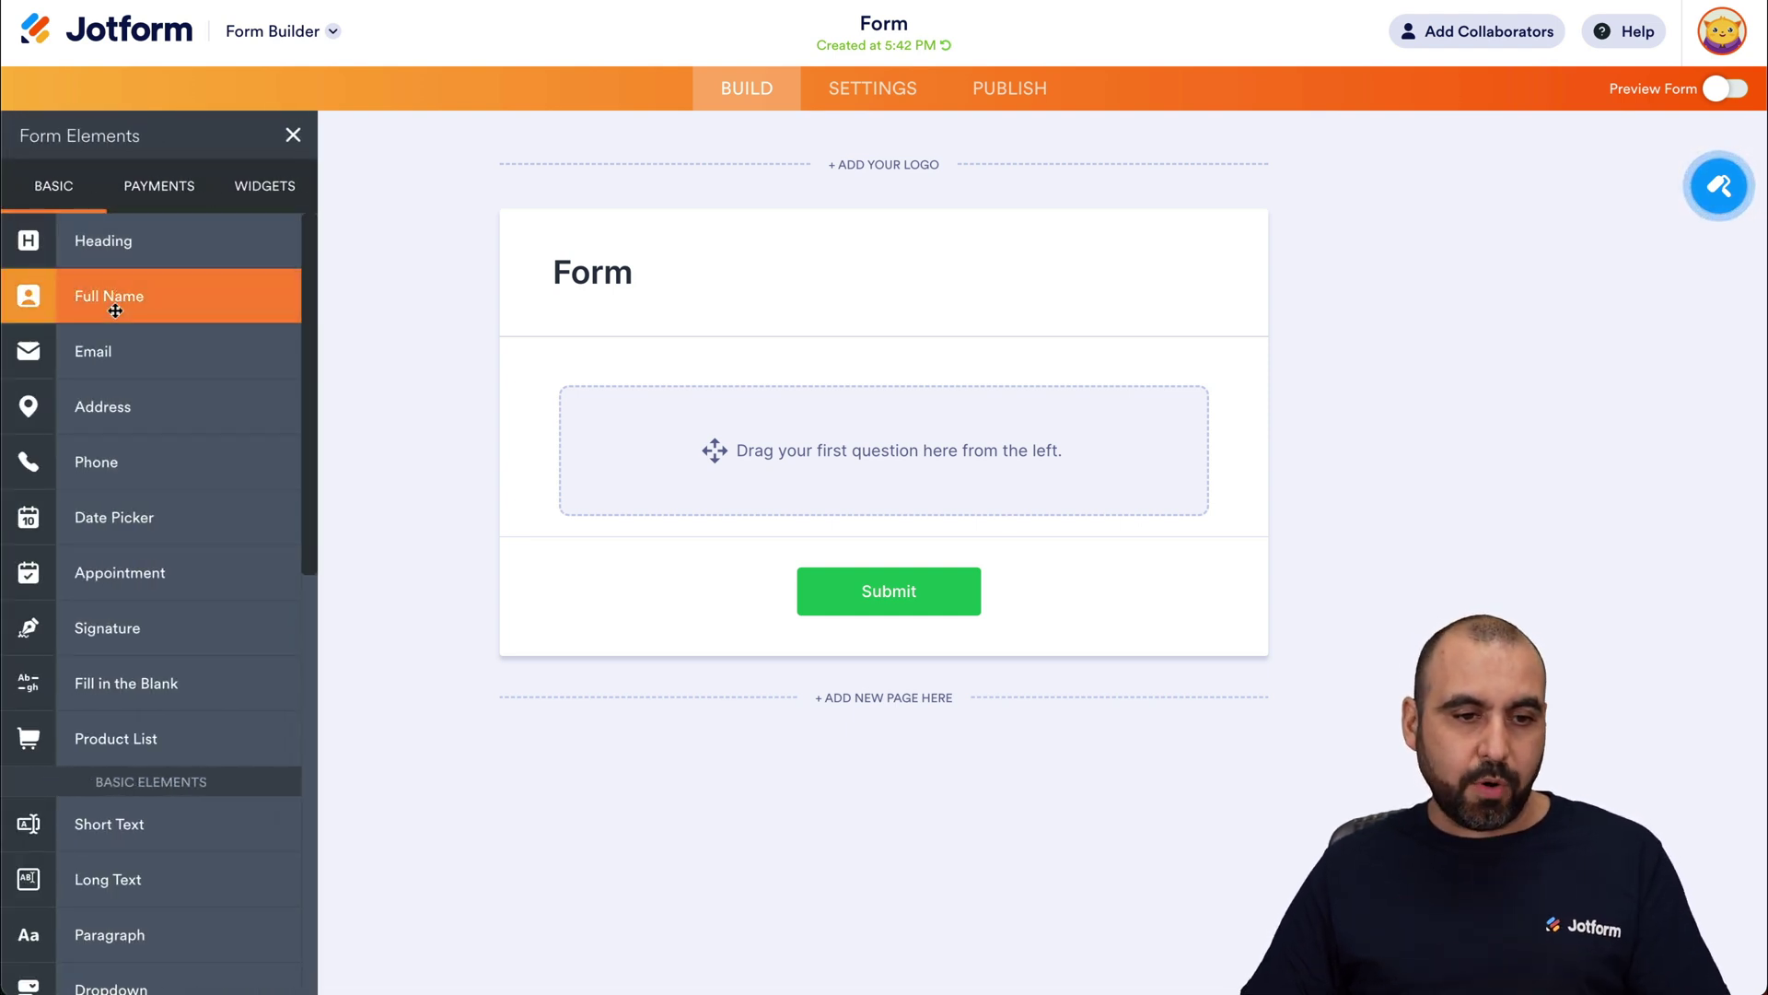
{"action": "left_click_drag", "start_coordinate": [115, 310], "coordinate": [785, 413]}
{"action": "left_click_drag", "start_coordinate": [271, 461], "coordinate": [866, 534]}
{"action": "left_click_drag", "start_coordinate": [226, 348], "coordinate": [787, 713]}
{"action": "left_click", "coordinate": [1436, 561]}
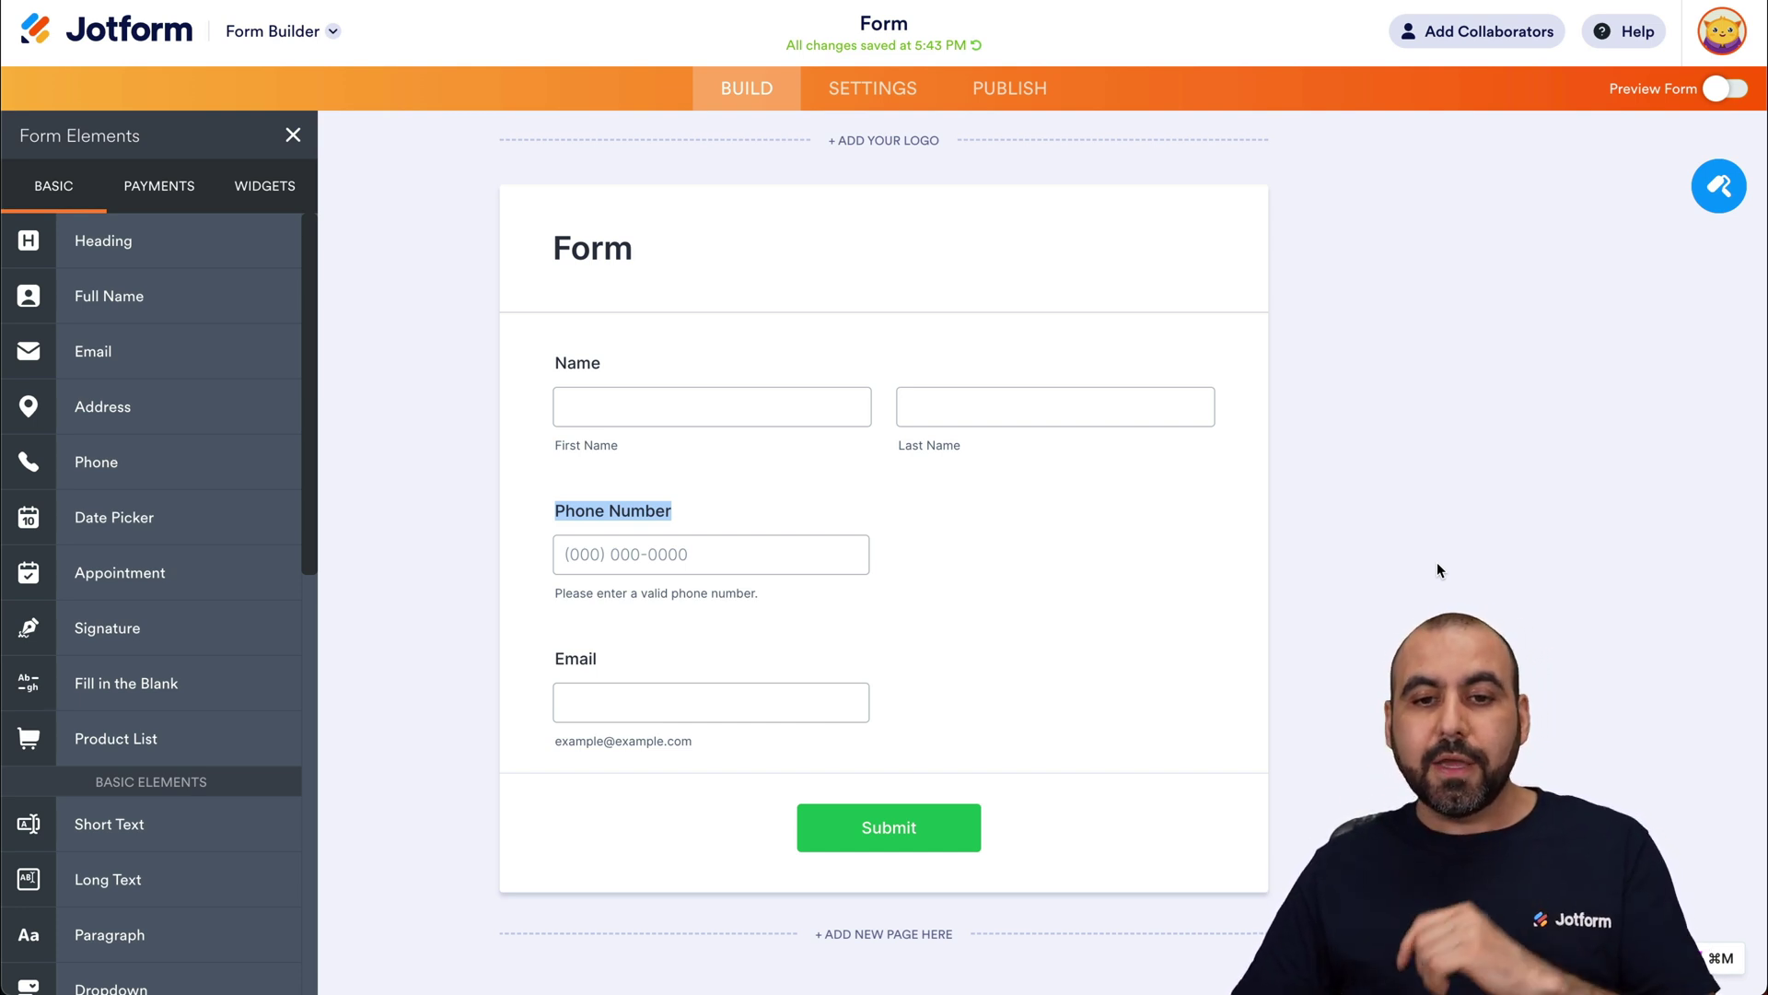
Step: Open the form's WebHooks integration by searching 'webhook', then view VBOUT's All Contacts page
{"action": "left_click", "coordinate": [908, 100]}
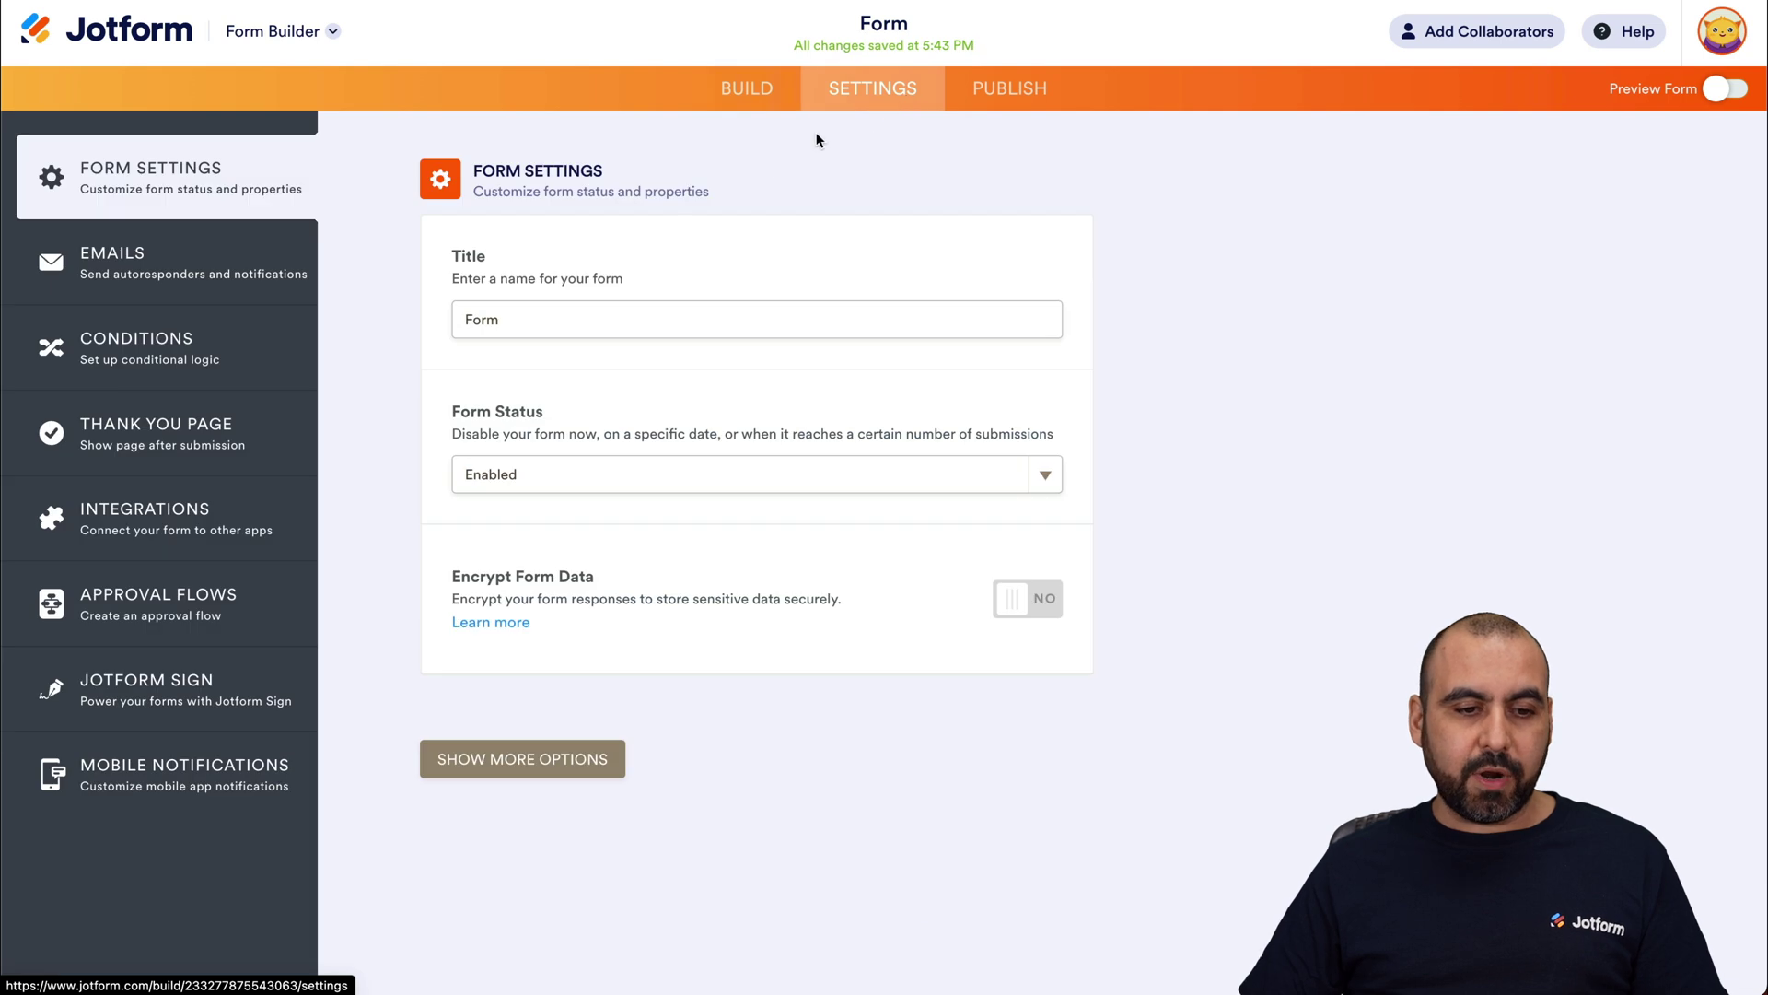
{"action": "left_click", "coordinate": [189, 525]}
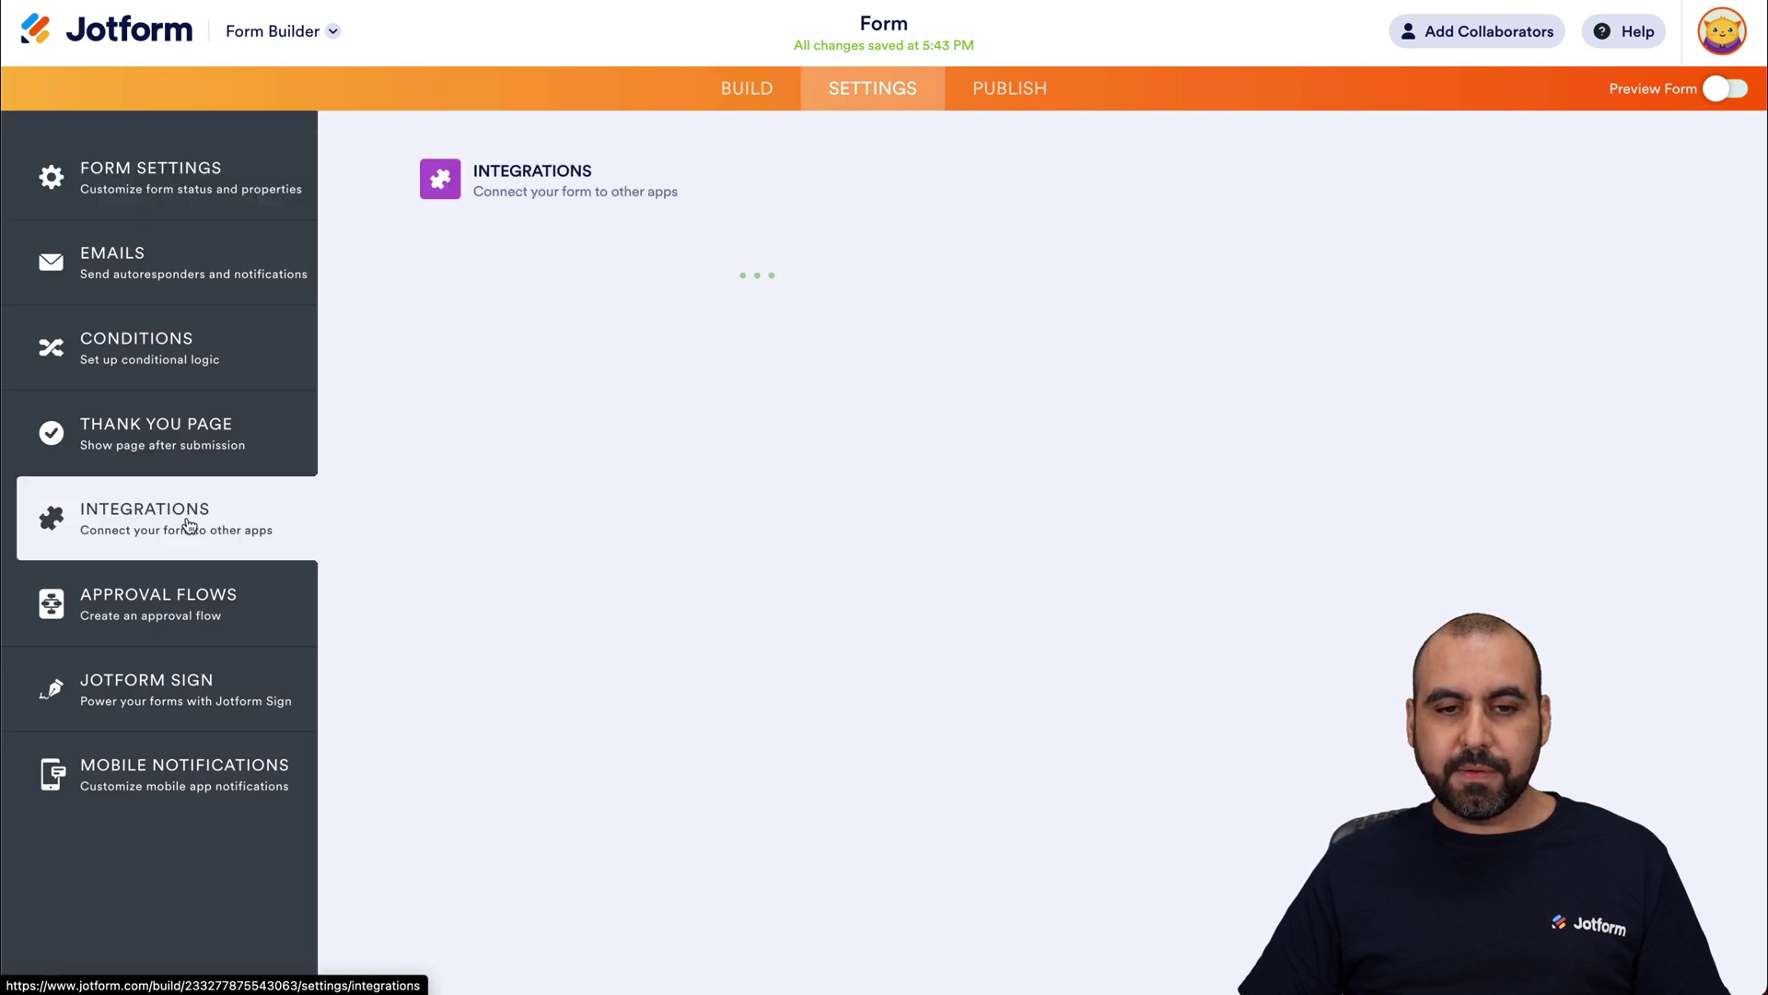
{"action": "left_click", "coordinate": [884, 230]}
{"action": "type", "text": "web"}
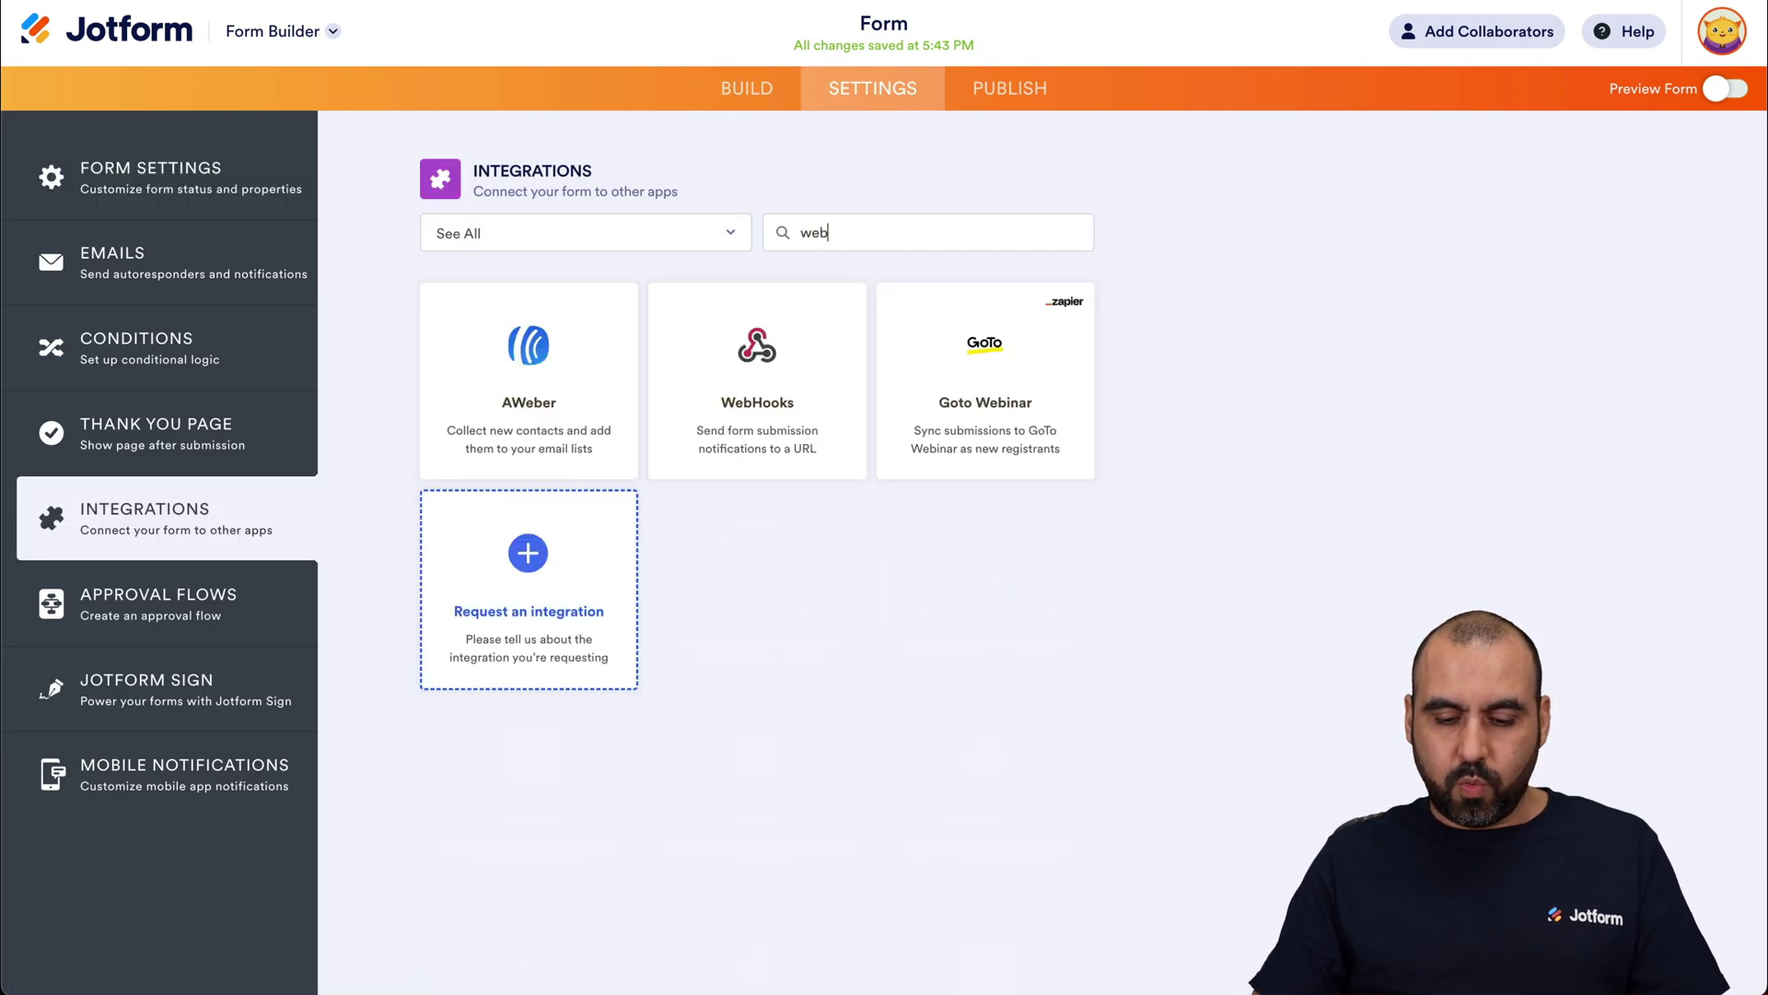
{"action": "type", "text": "hook"}
{"action": "left_click", "coordinate": [501, 389]}
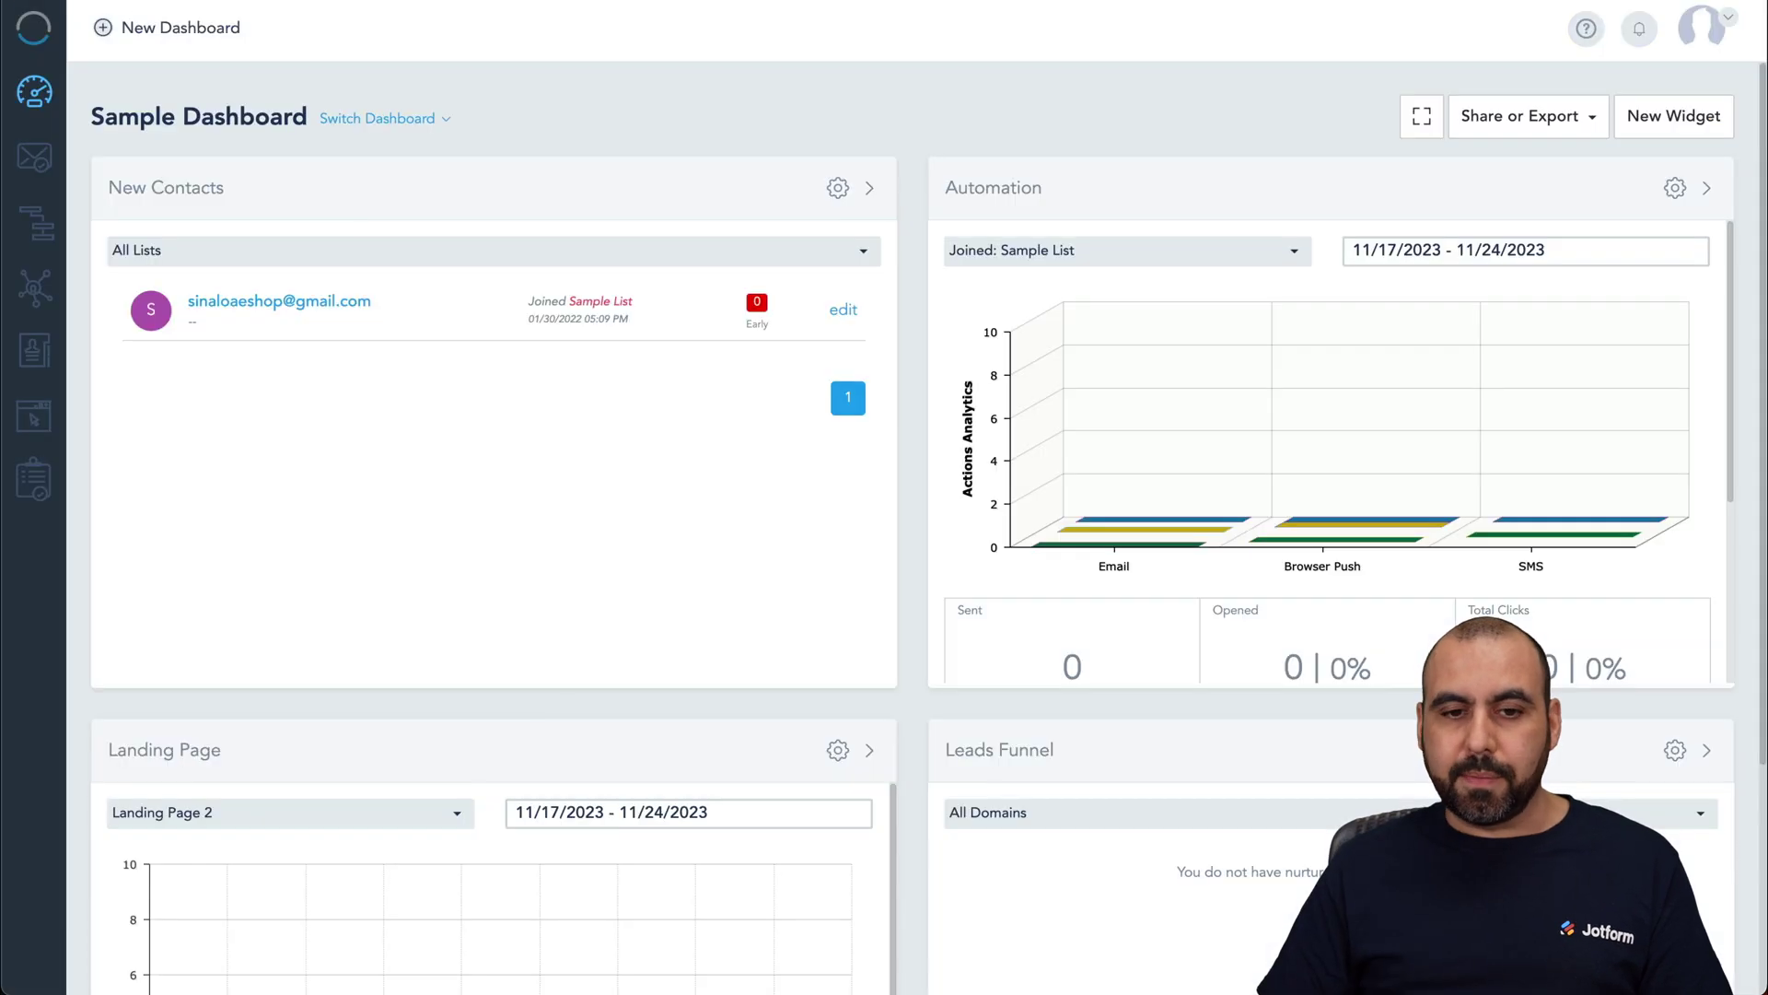
{"action": "left_click", "coordinate": [30, 359]}
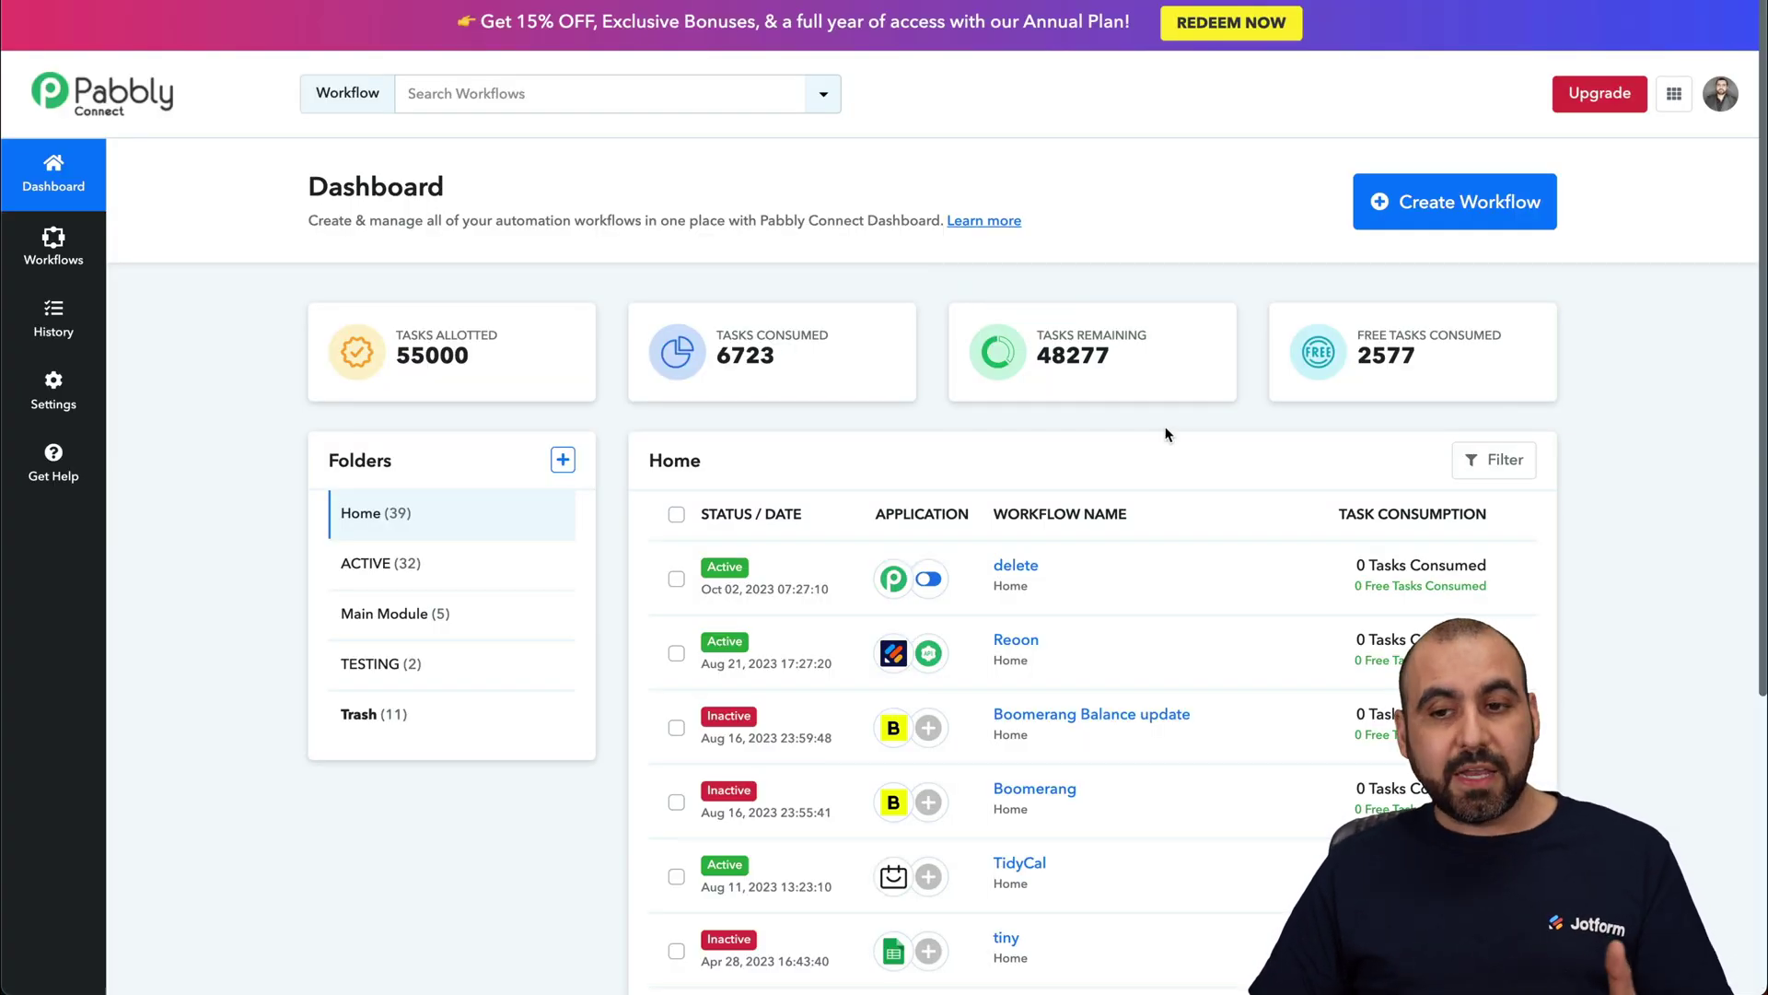
Step: Create a new named Pabbly Connect workflow with Jotform as the trigger app
{"action": "left_click", "coordinate": [1474, 205]}
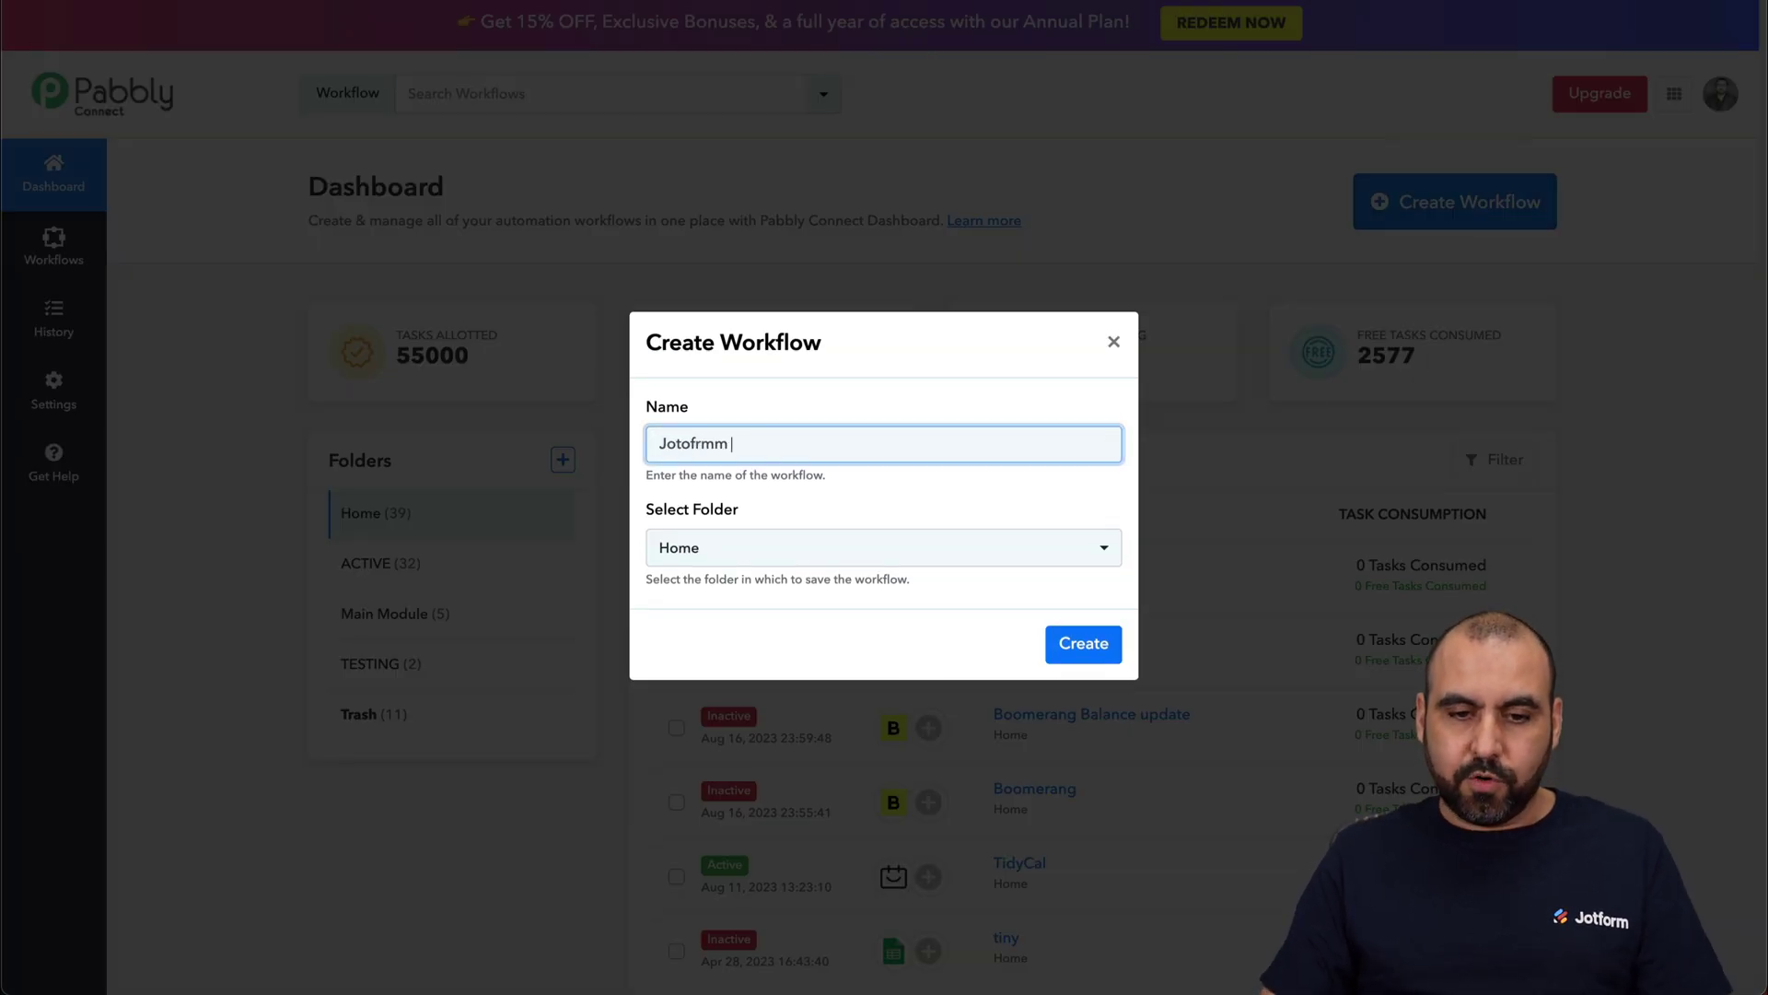
{"action": "left_click", "coordinate": [1083, 644]}
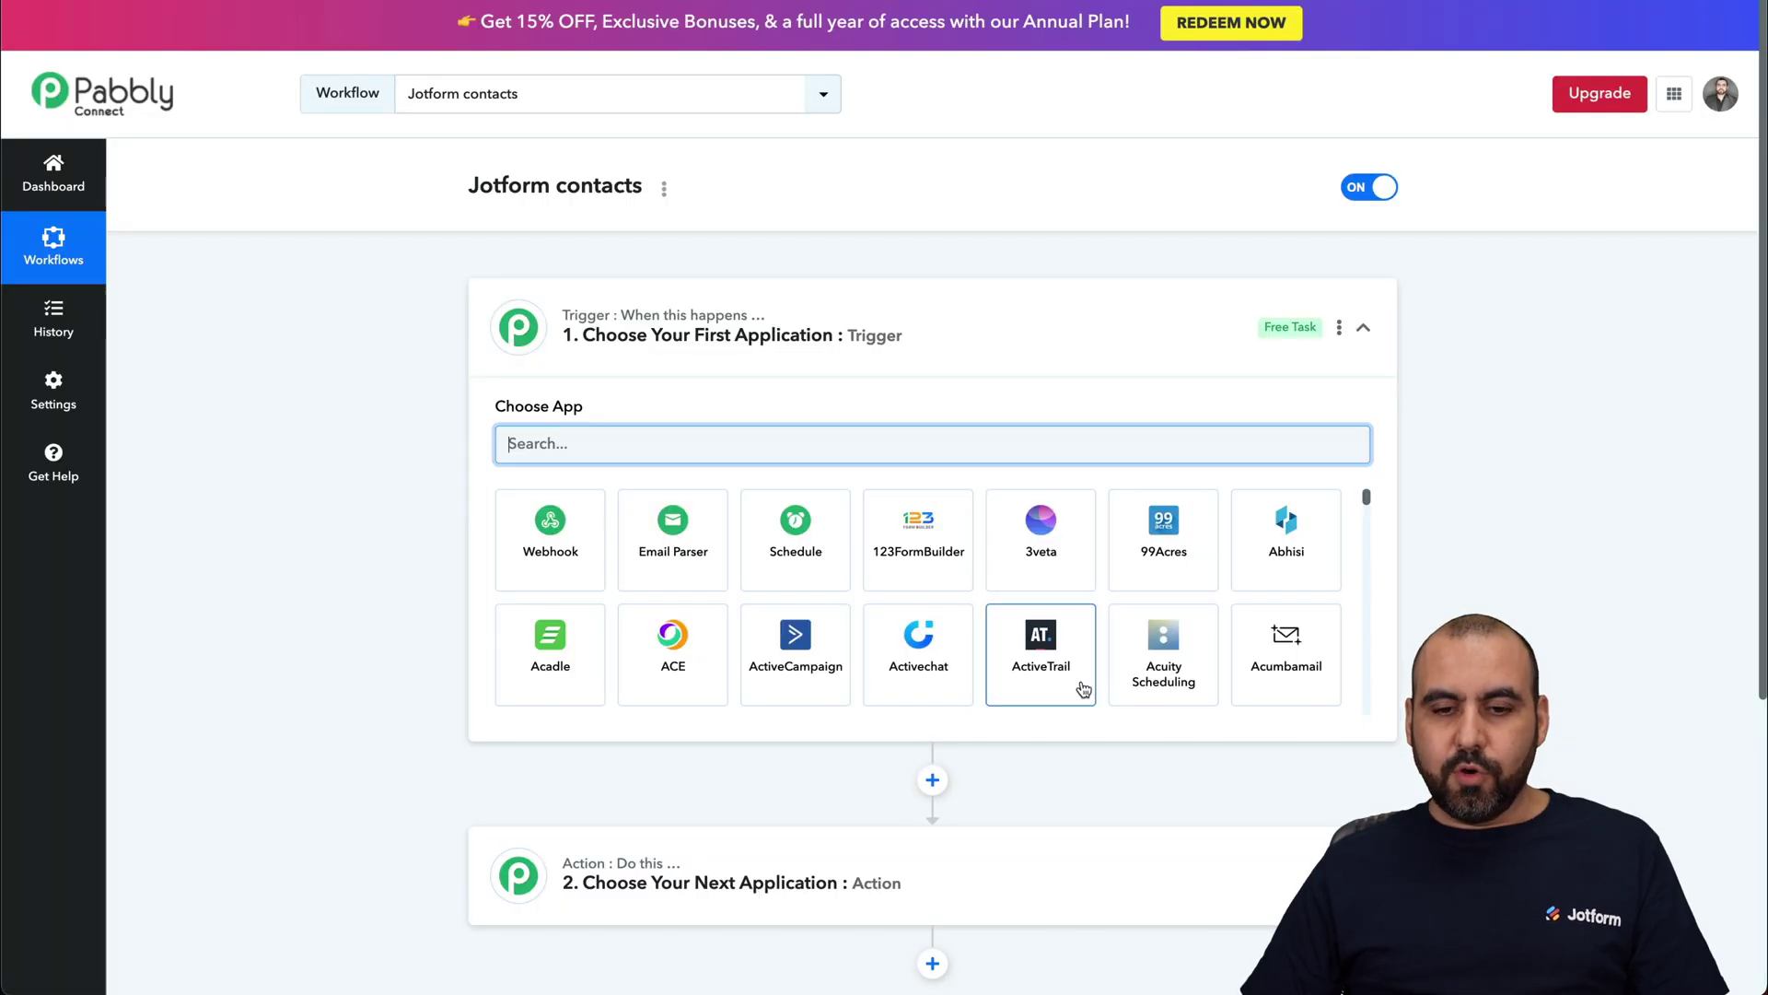
{"action": "scroll", "coordinate": [1594, 738], "scroll_direction": "down", "scroll_amount": 3}
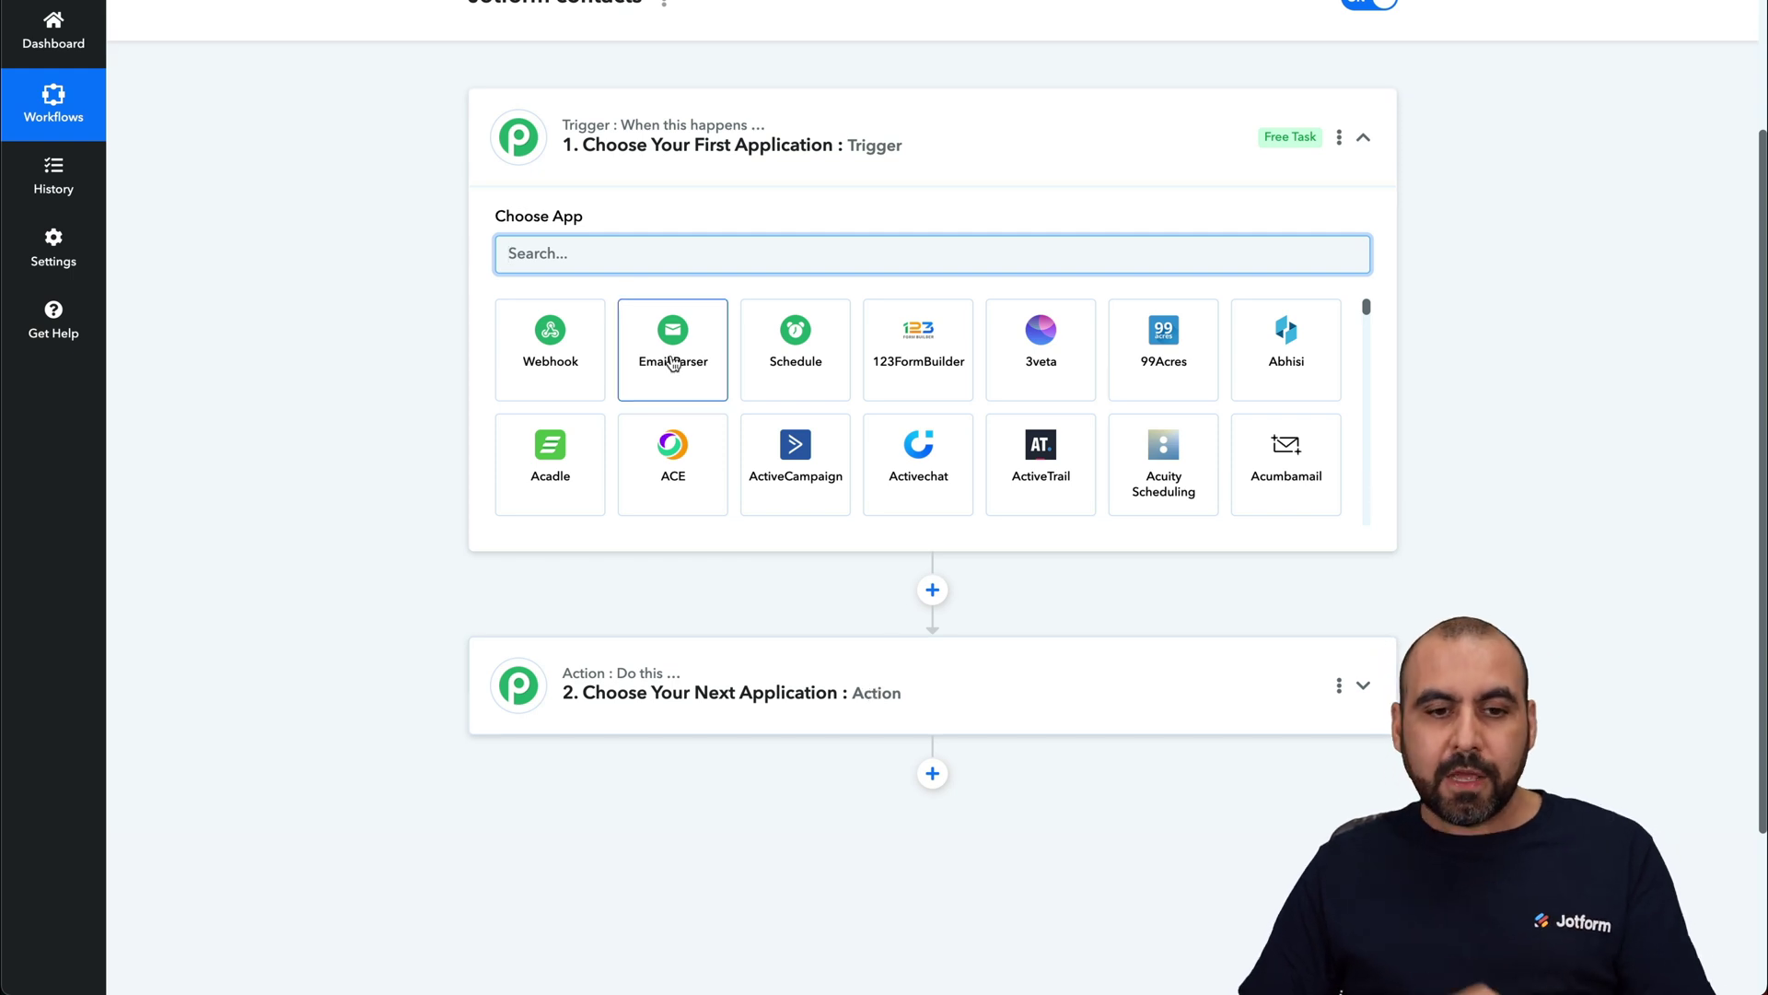
{"action": "type", "text": "otform"}
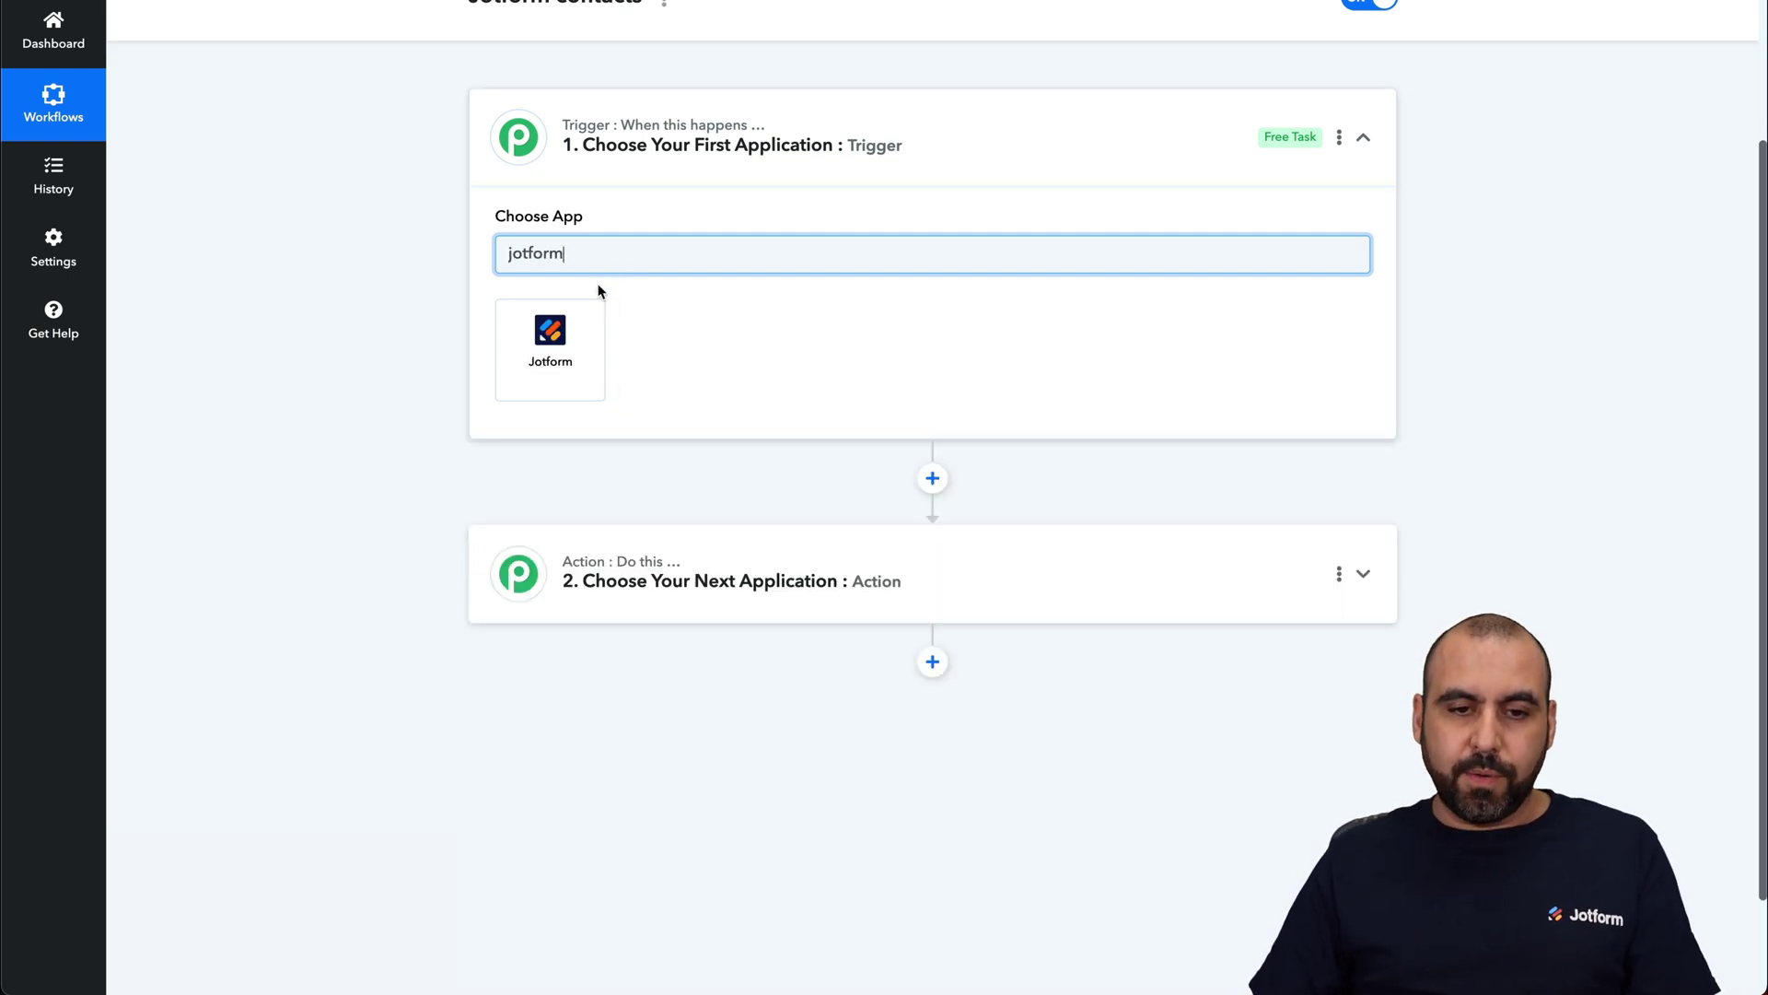
{"action": "left_click", "coordinate": [540, 326]}
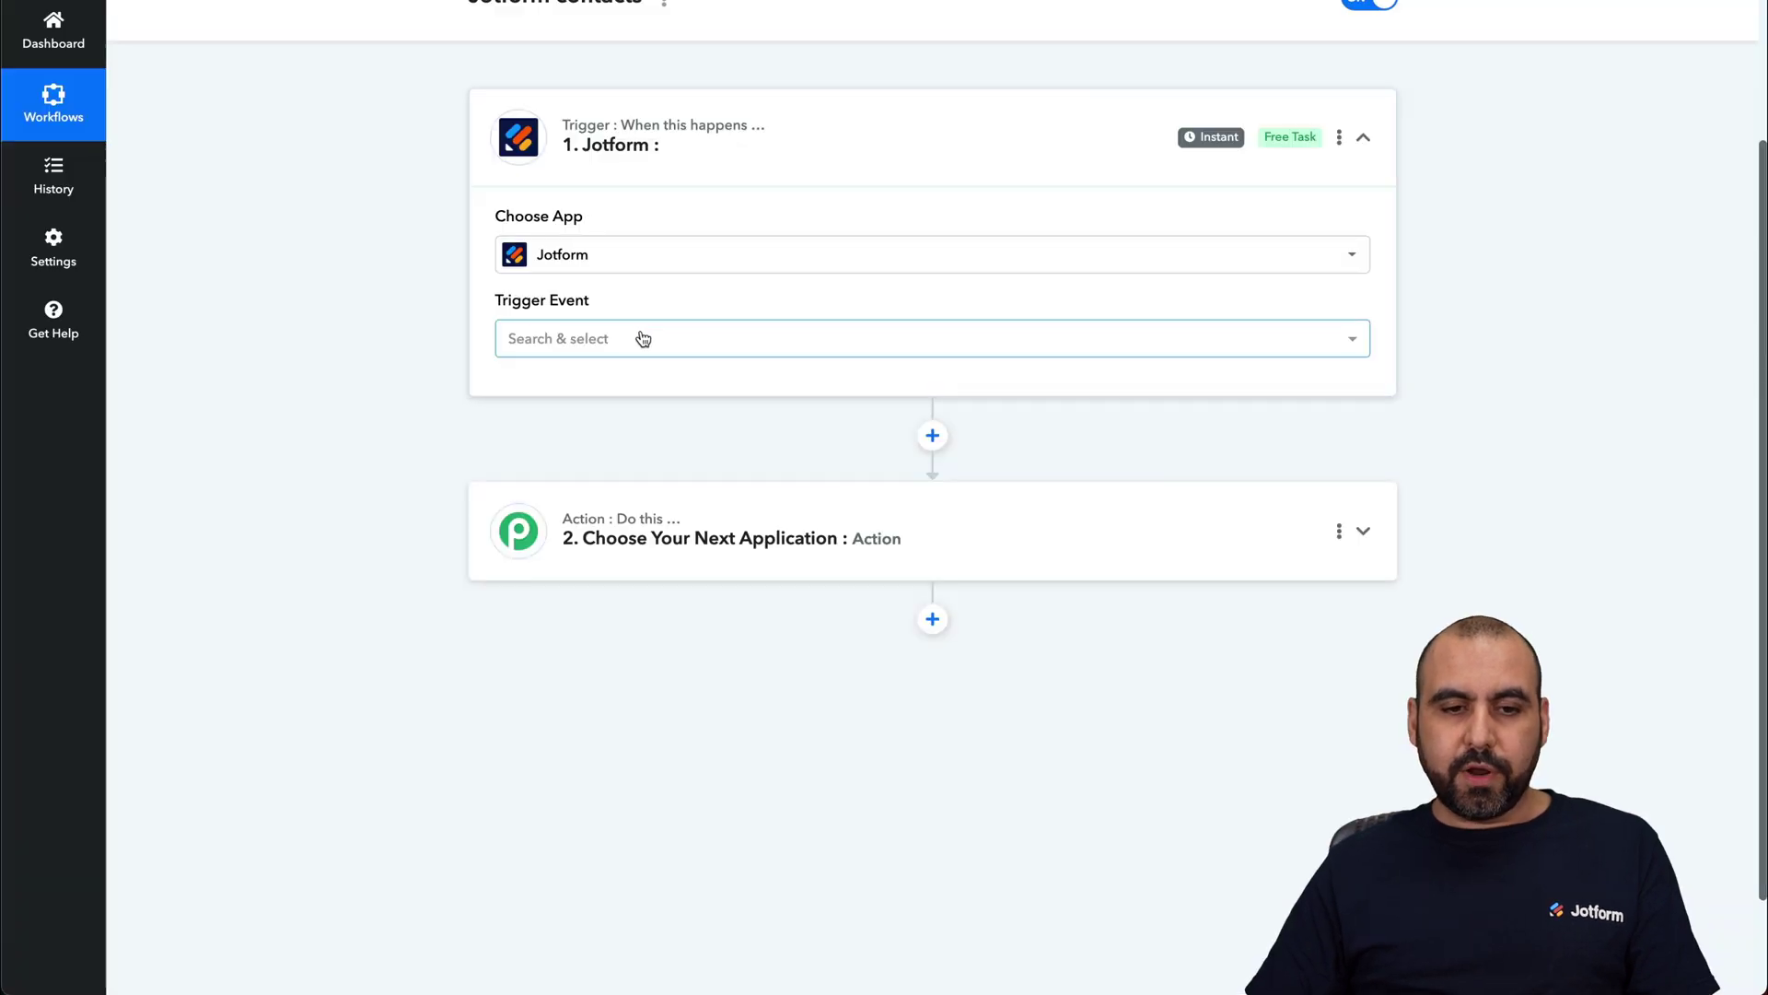
Step: Set the trigger event to New Response and copy the webhook URL
{"action": "left_click", "coordinate": [644, 343]}
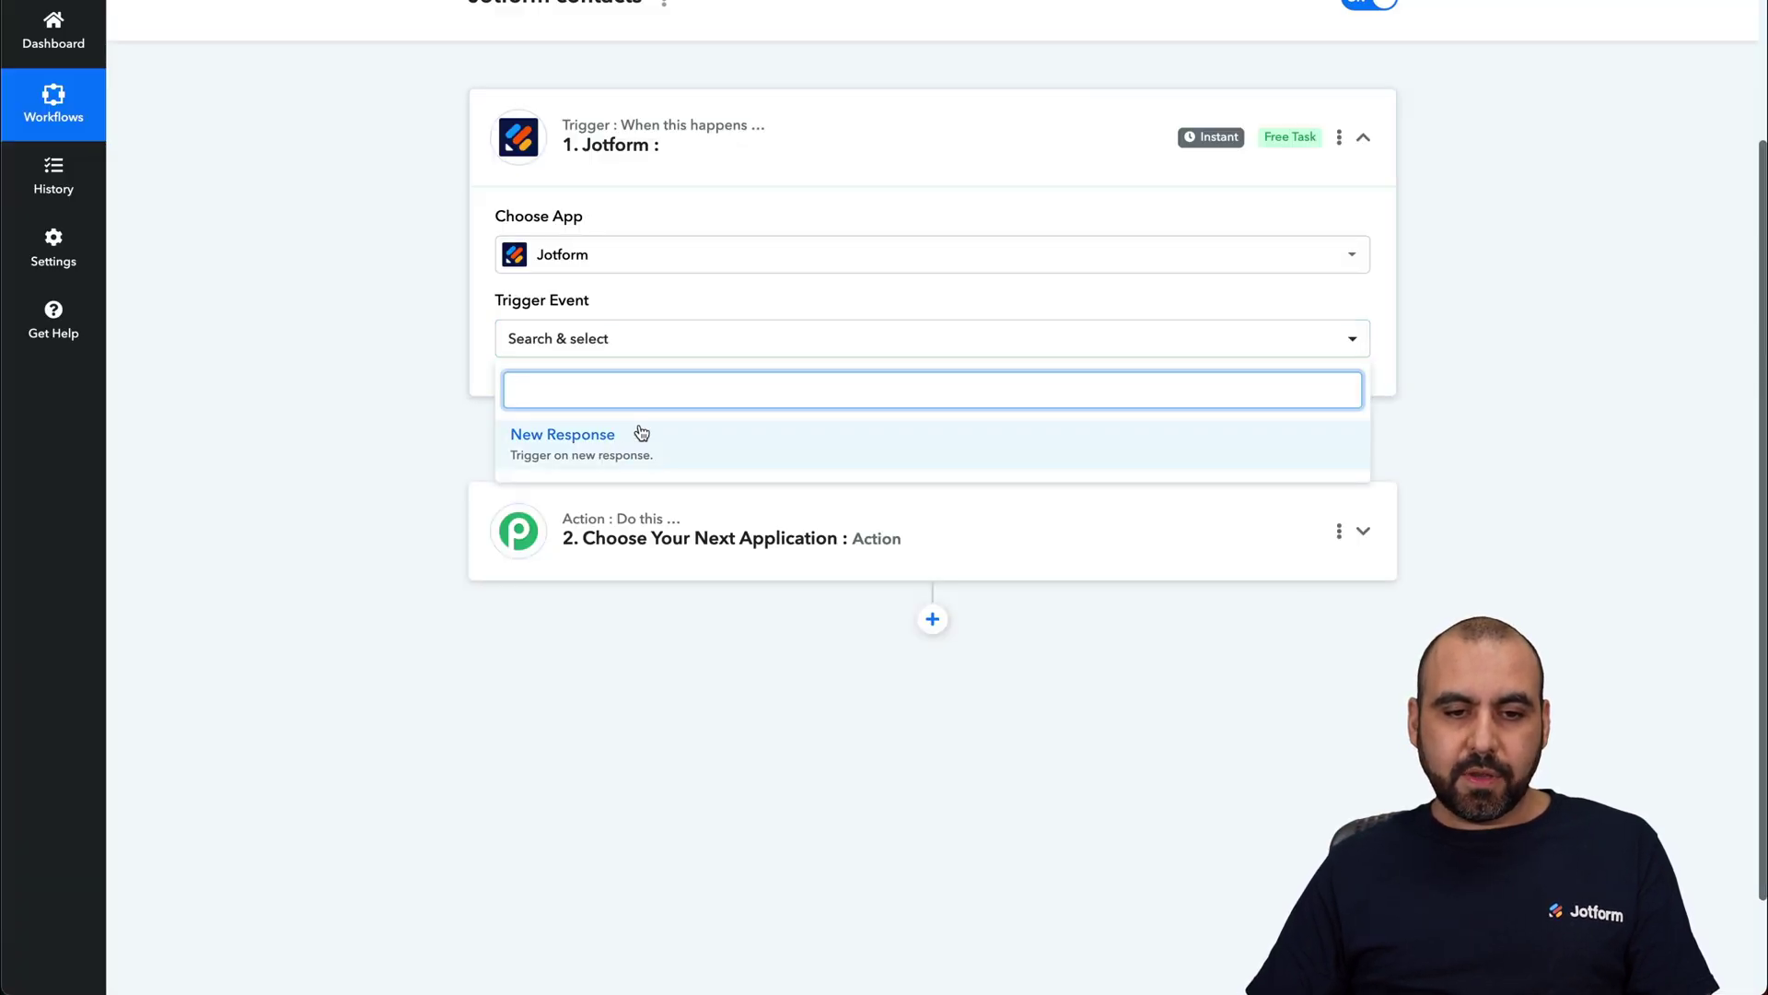
{"action": "left_click", "coordinate": [591, 452]}
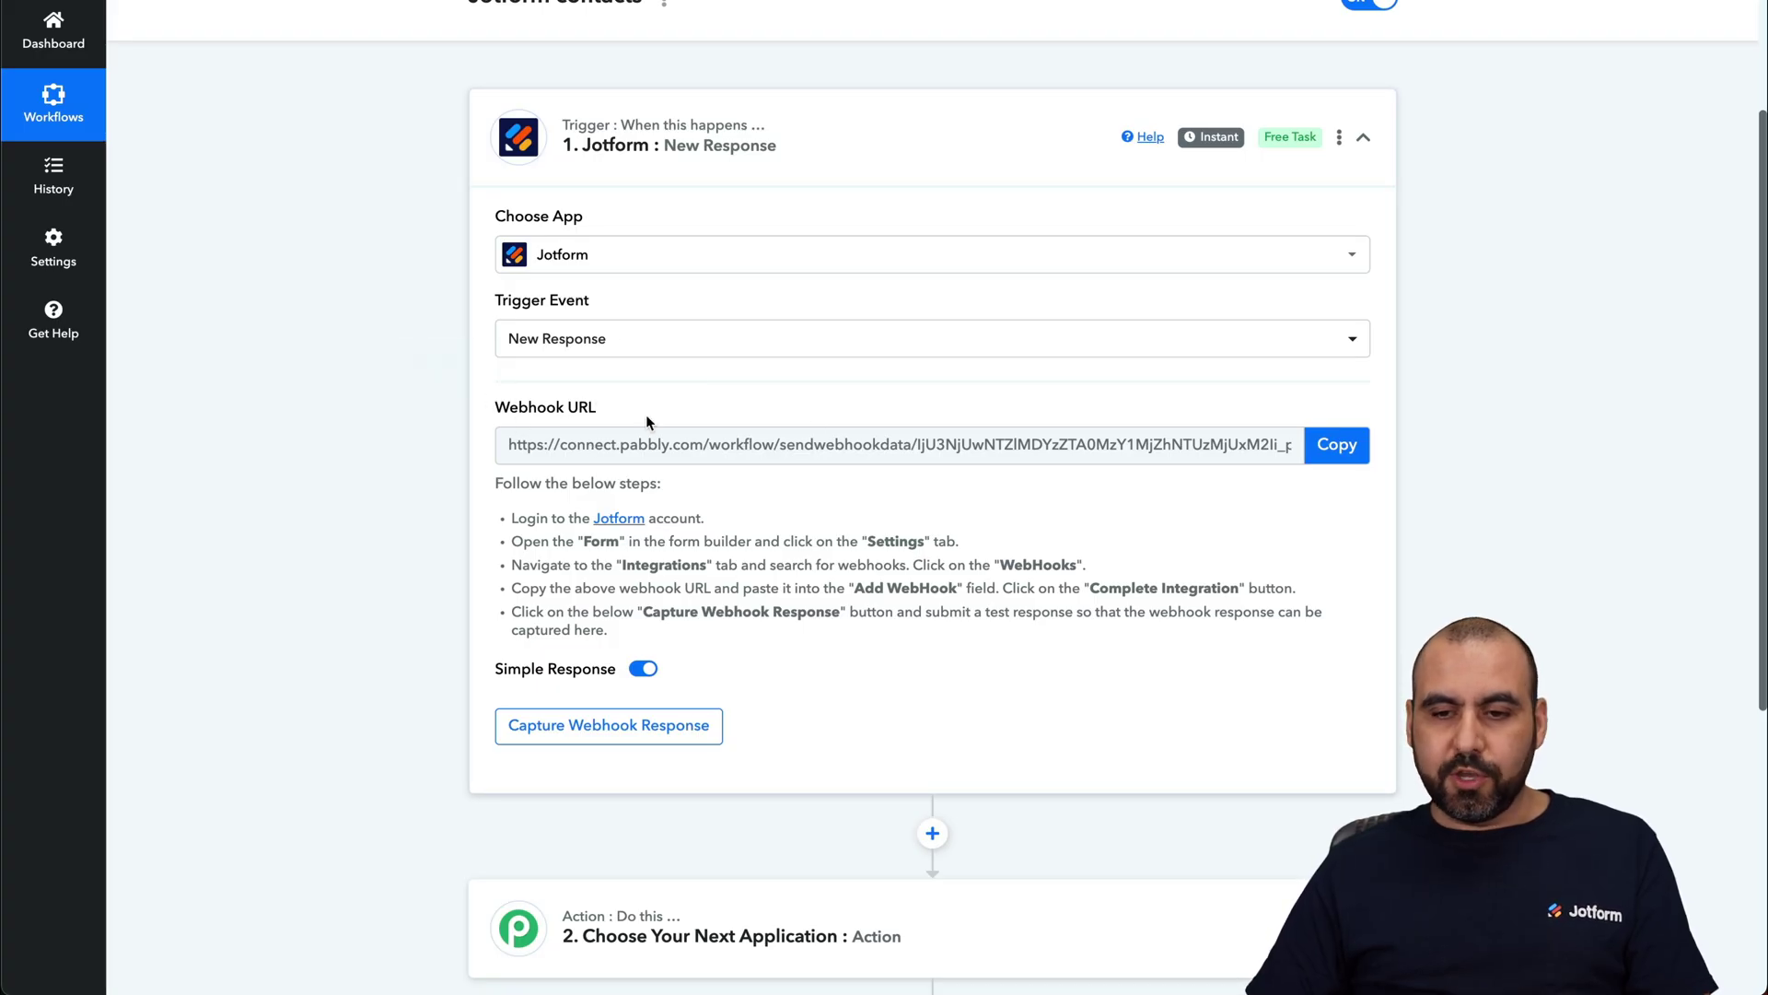
{"action": "left_click", "coordinate": [1335, 445]}
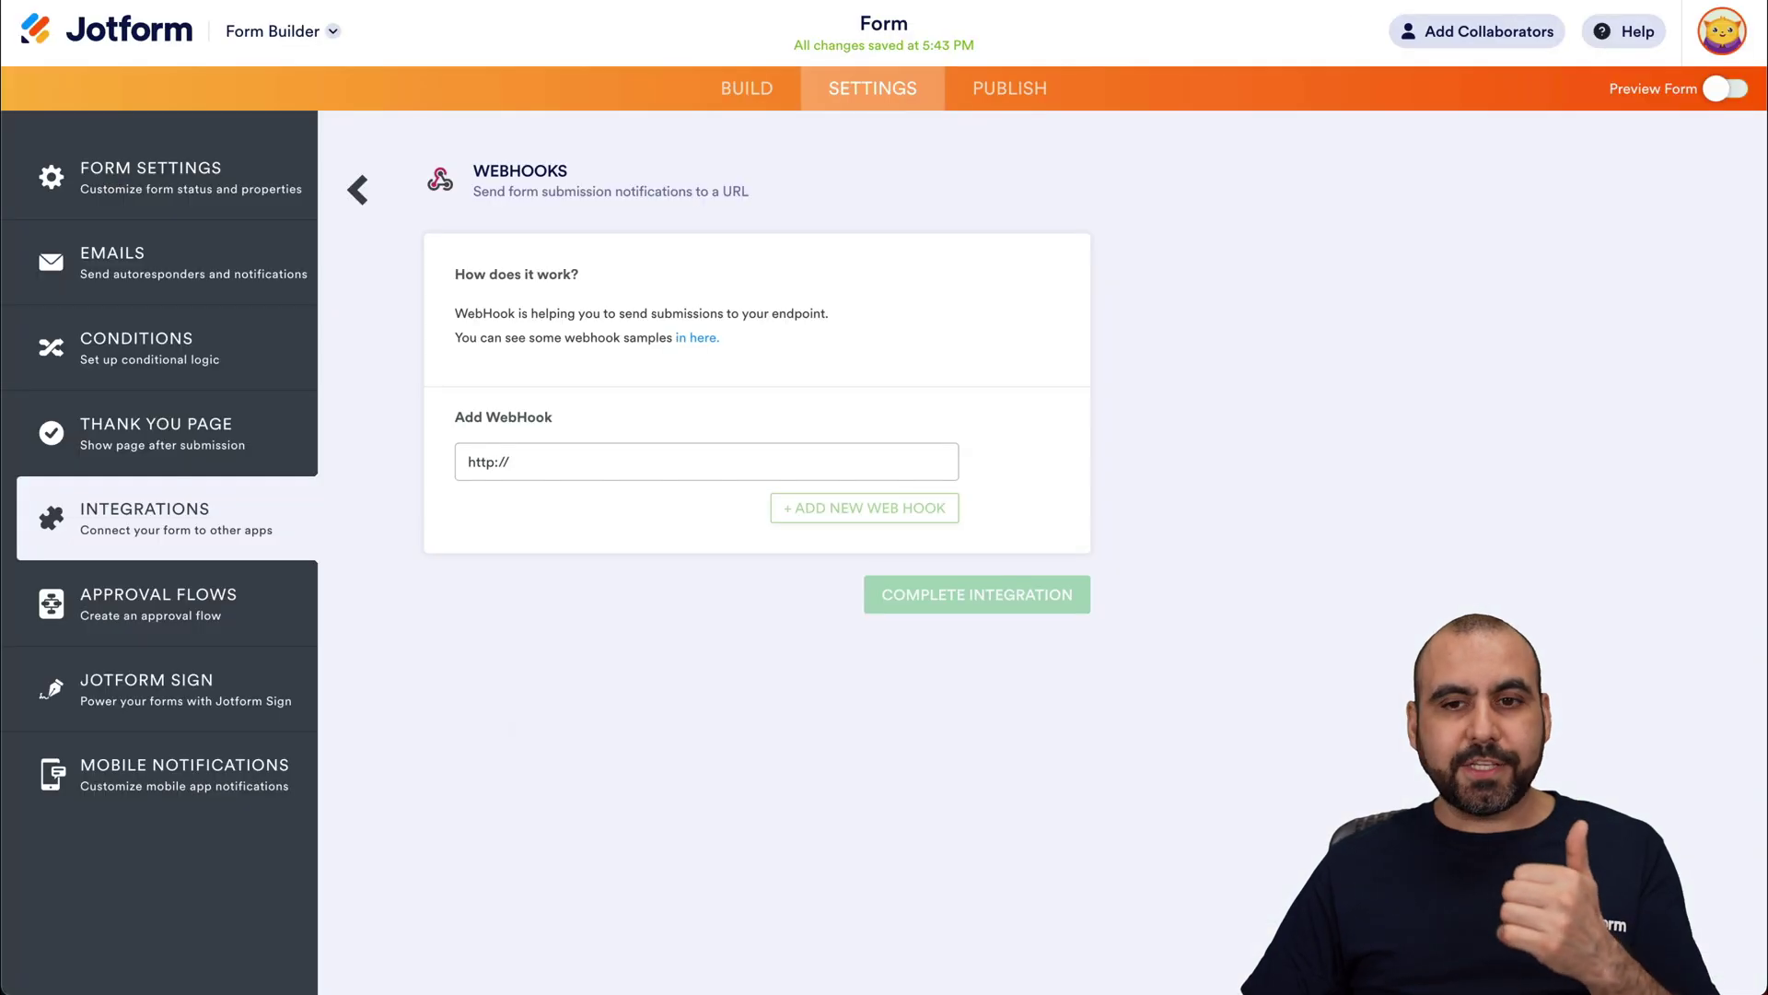
Step: Paste the Pabbly webhook URL into Jotform's WebHooks and complete the integration
{"action": "key", "text": "super+v"}
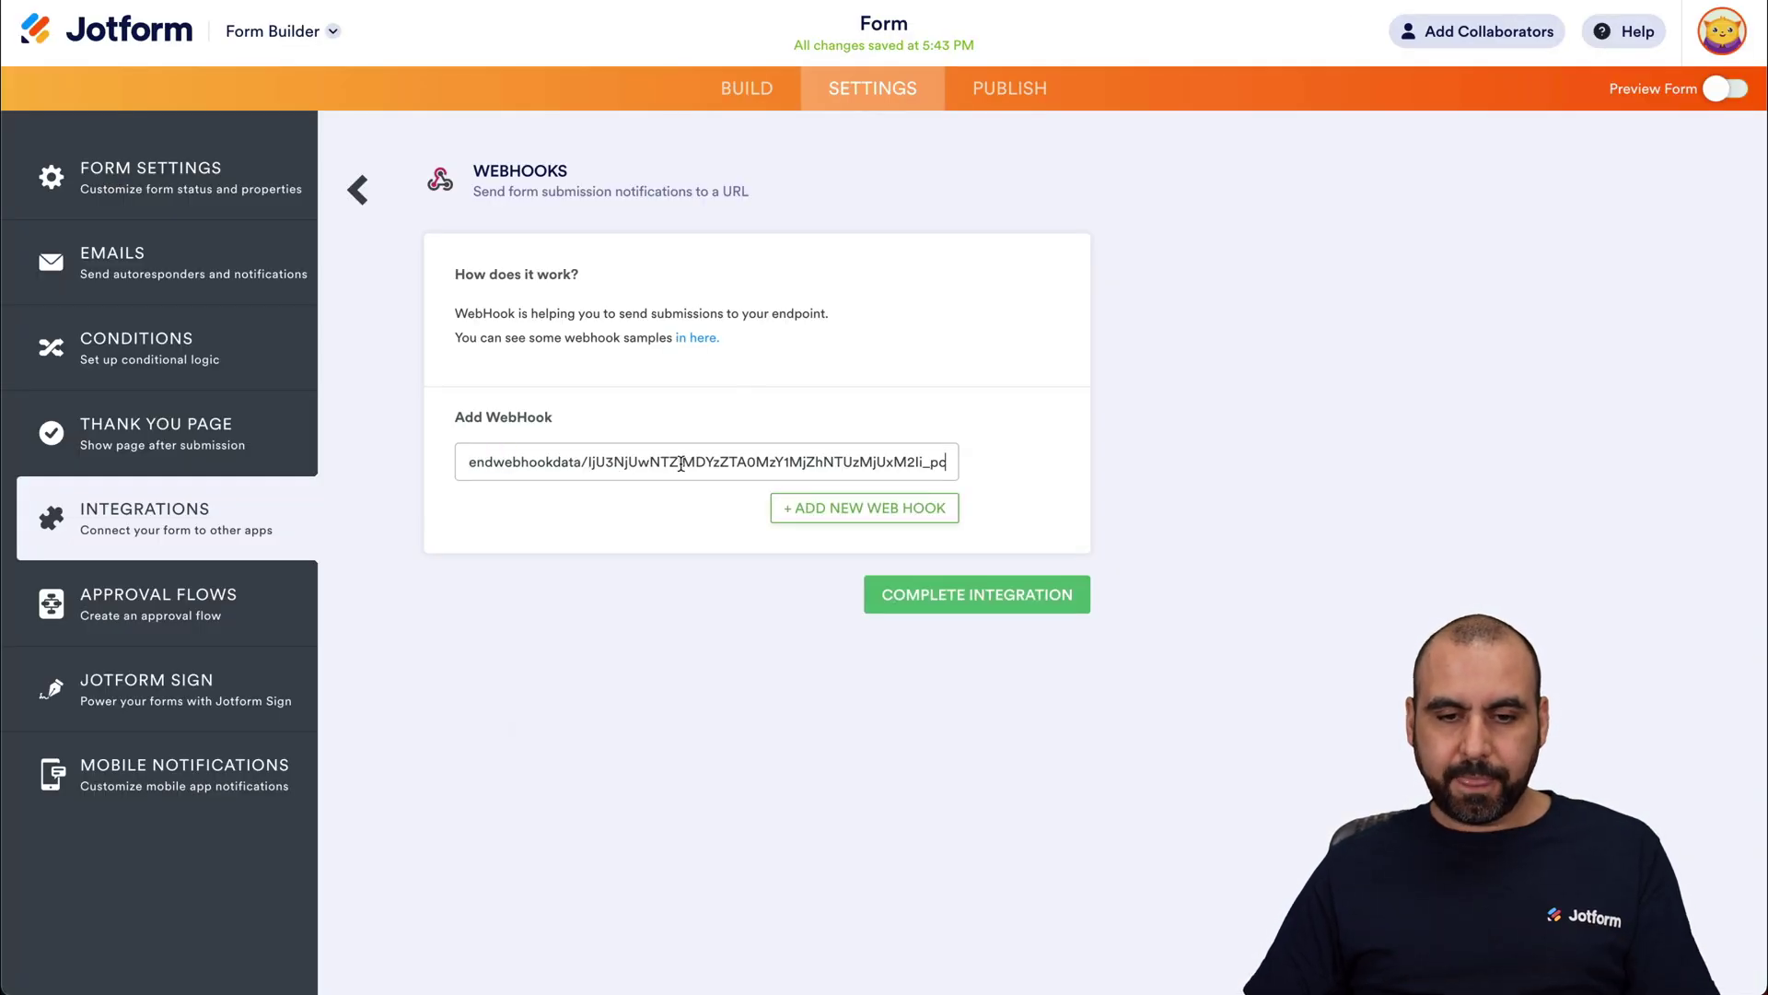
{"action": "left_click", "coordinate": [1021, 603]}
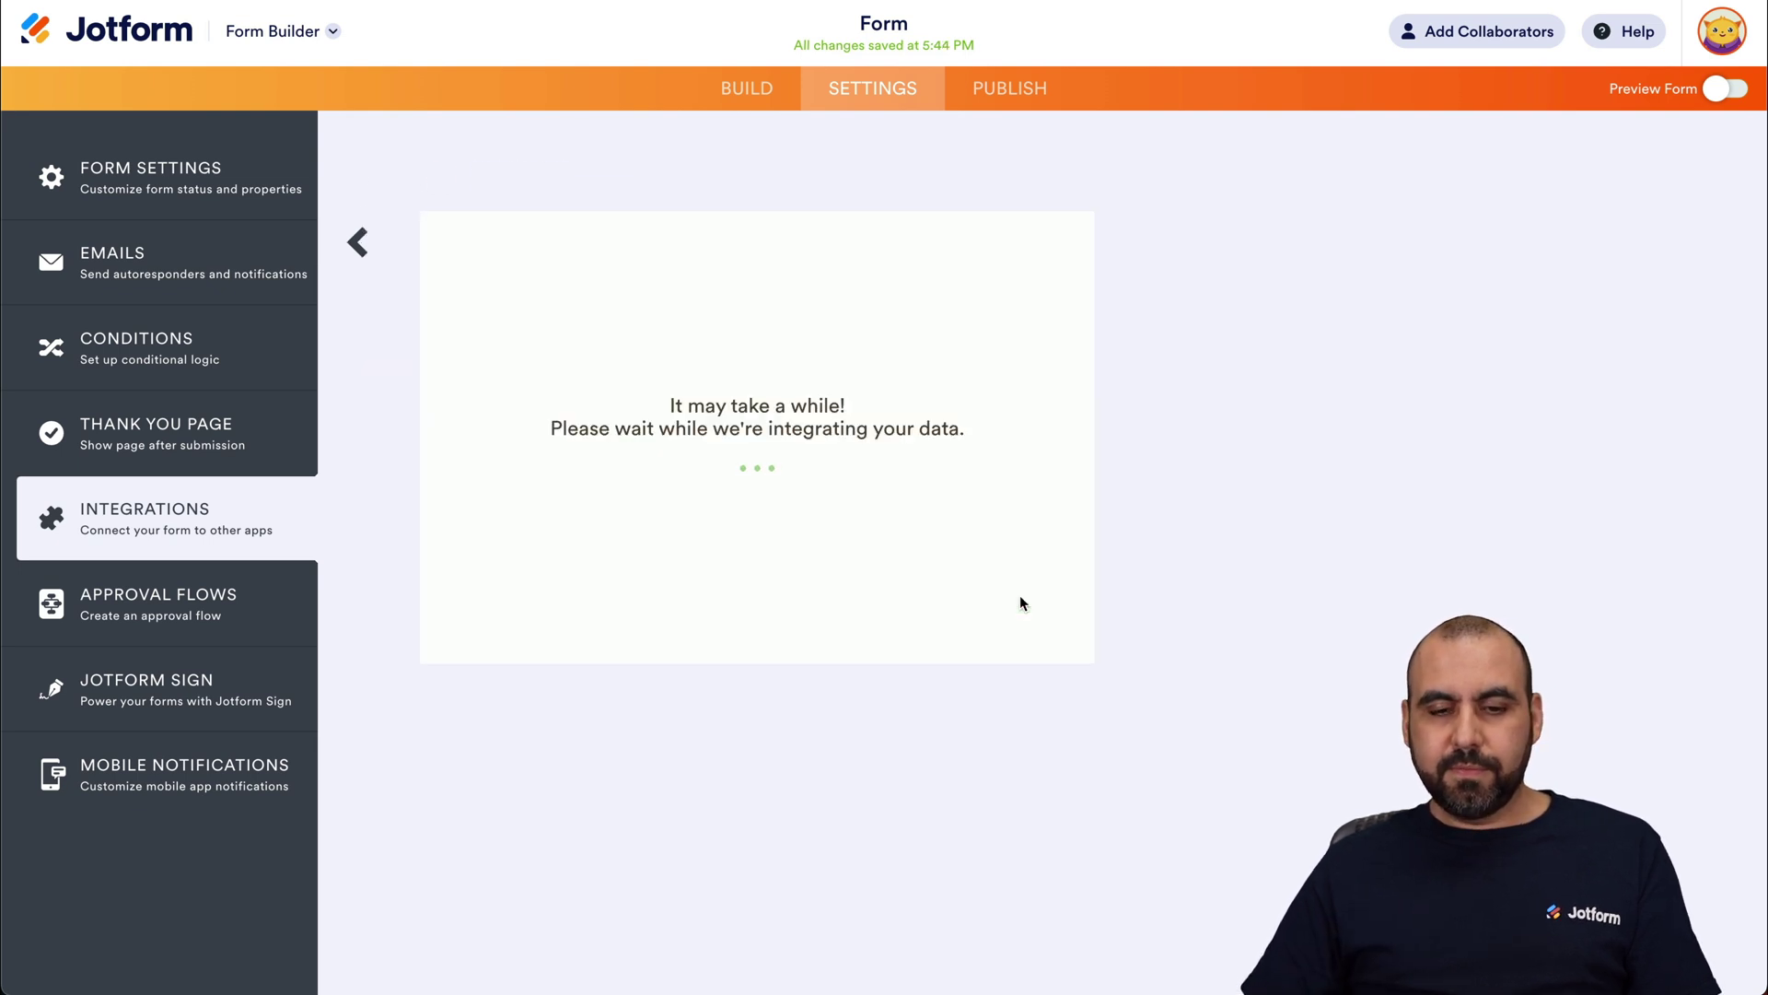
{"action": "left_click", "coordinate": [1050, 578]}
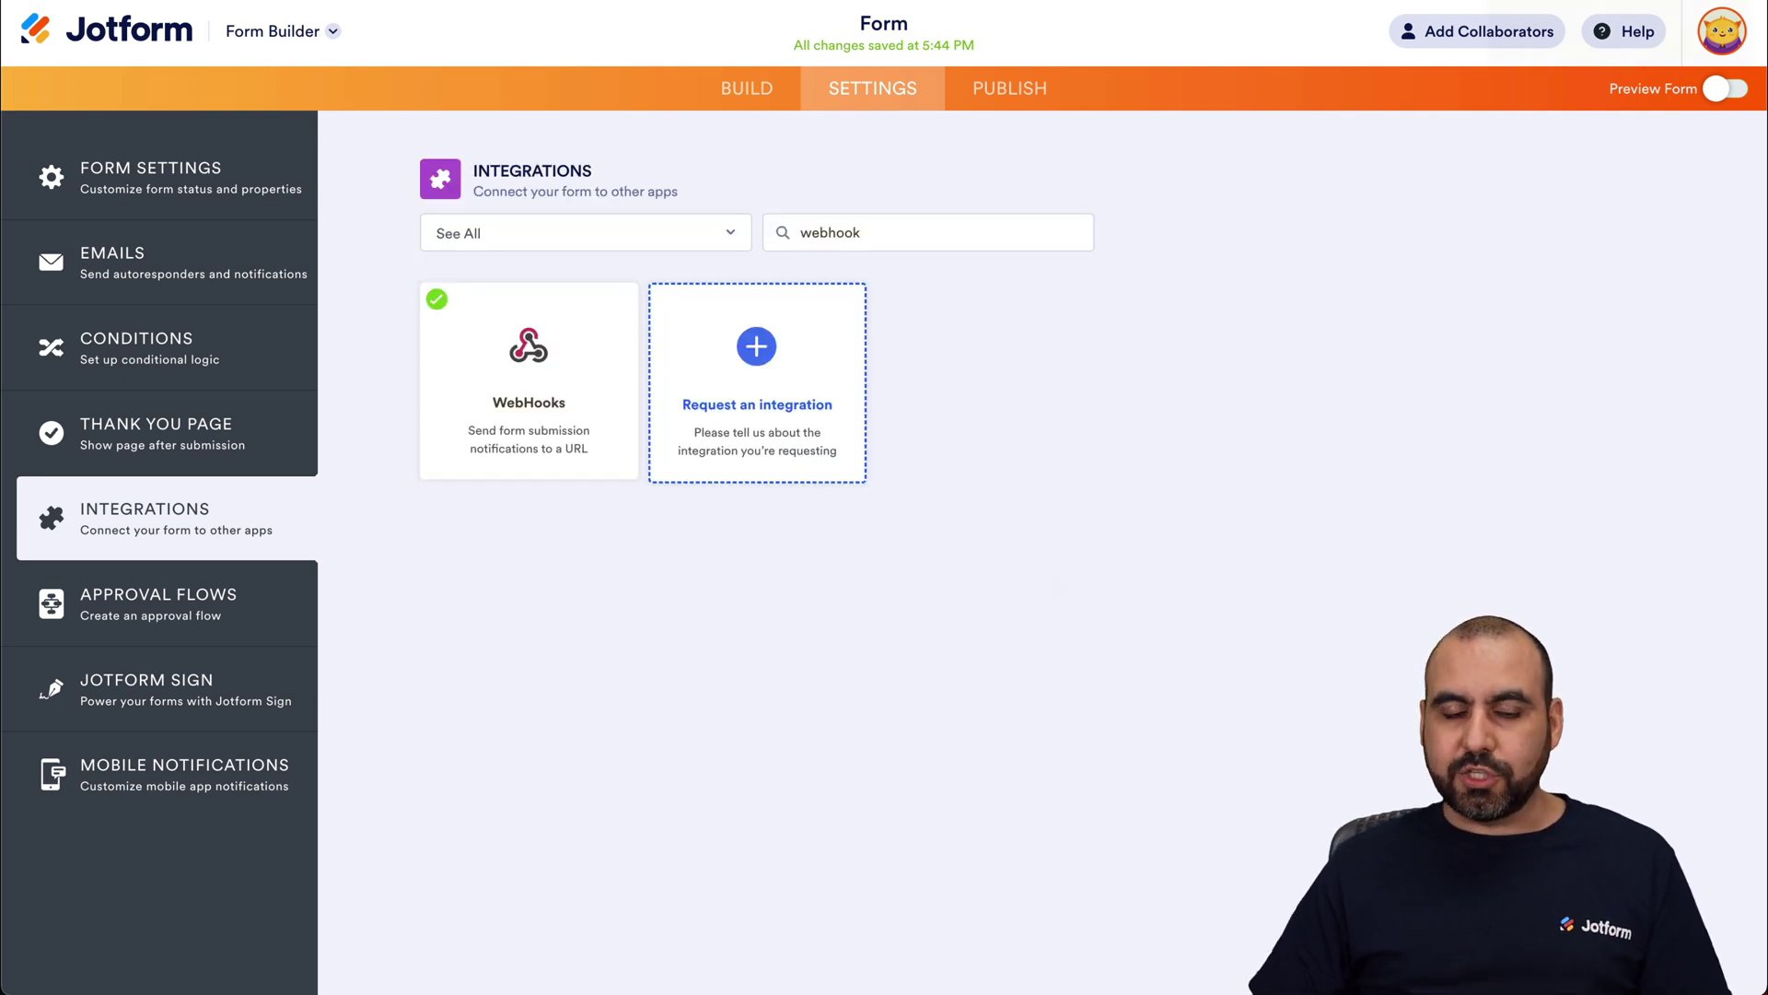
Step: Set the Pabbly Jotform trigger waiting for a webhook response, then return to Jotform
{"action": "left_click", "coordinate": [1529, 3]}
{"action": "scroll", "coordinate": [1033, 757], "scroll_direction": "down", "scroll_amount": 1}
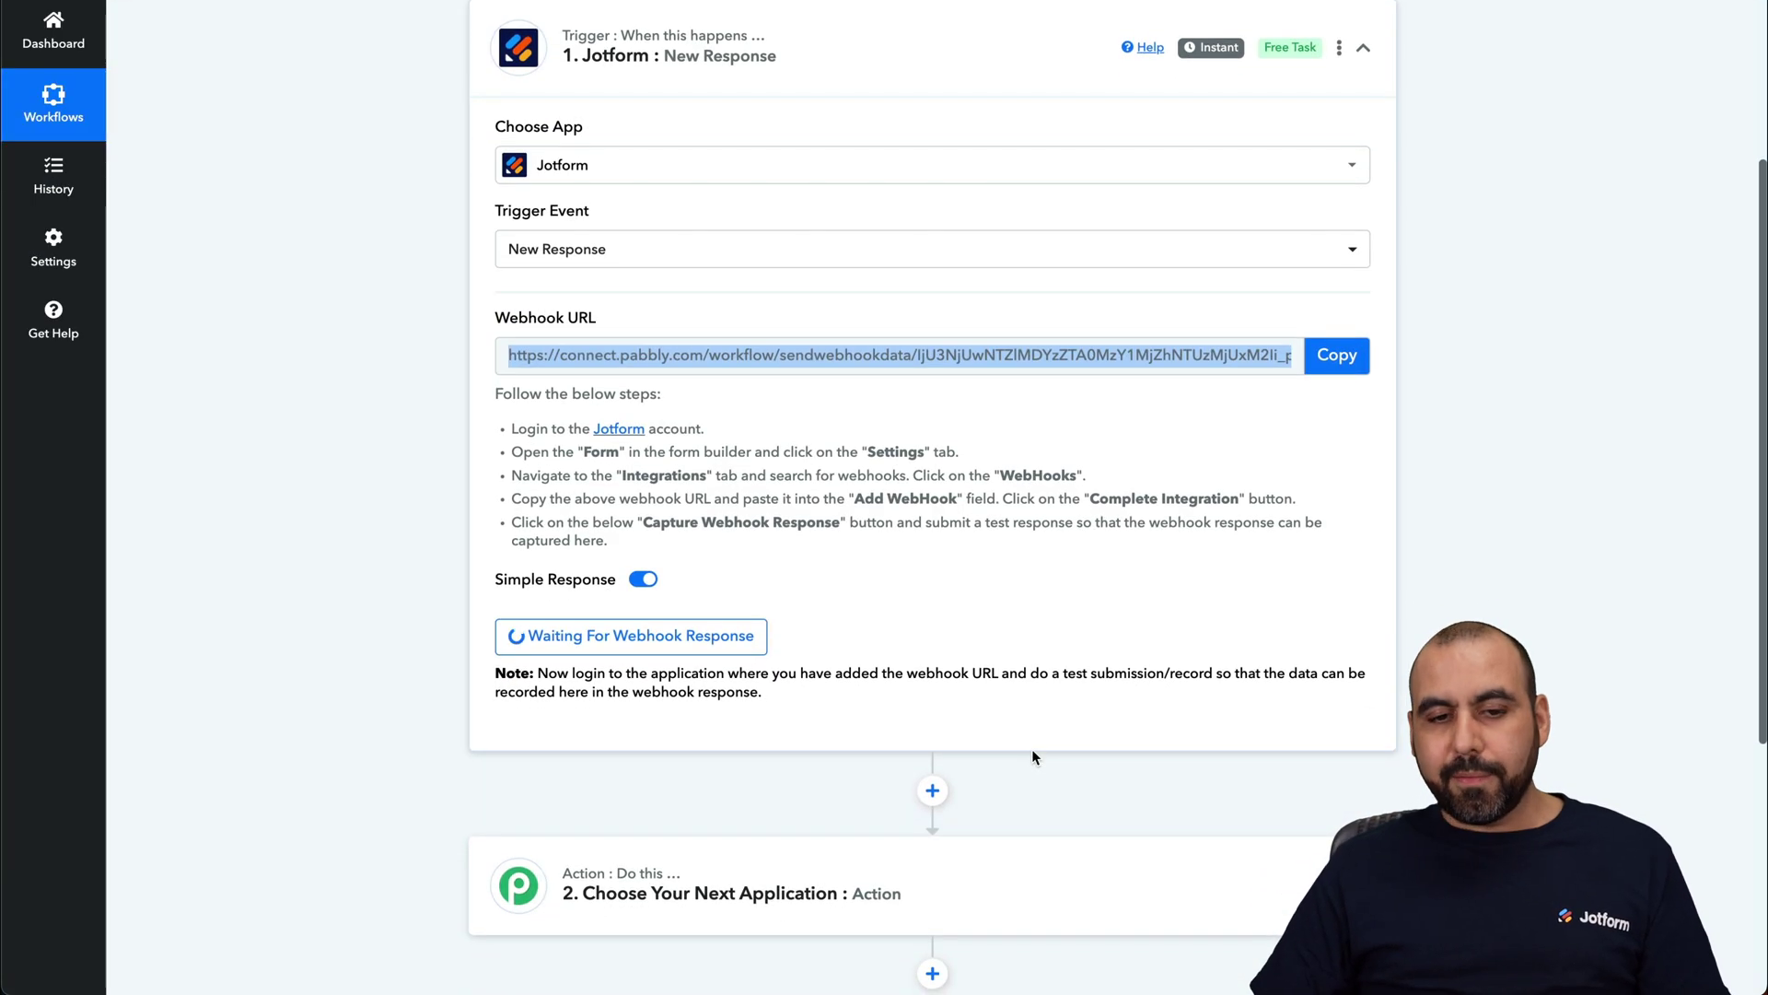
{"action": "left_click", "coordinate": [1031, 748]}
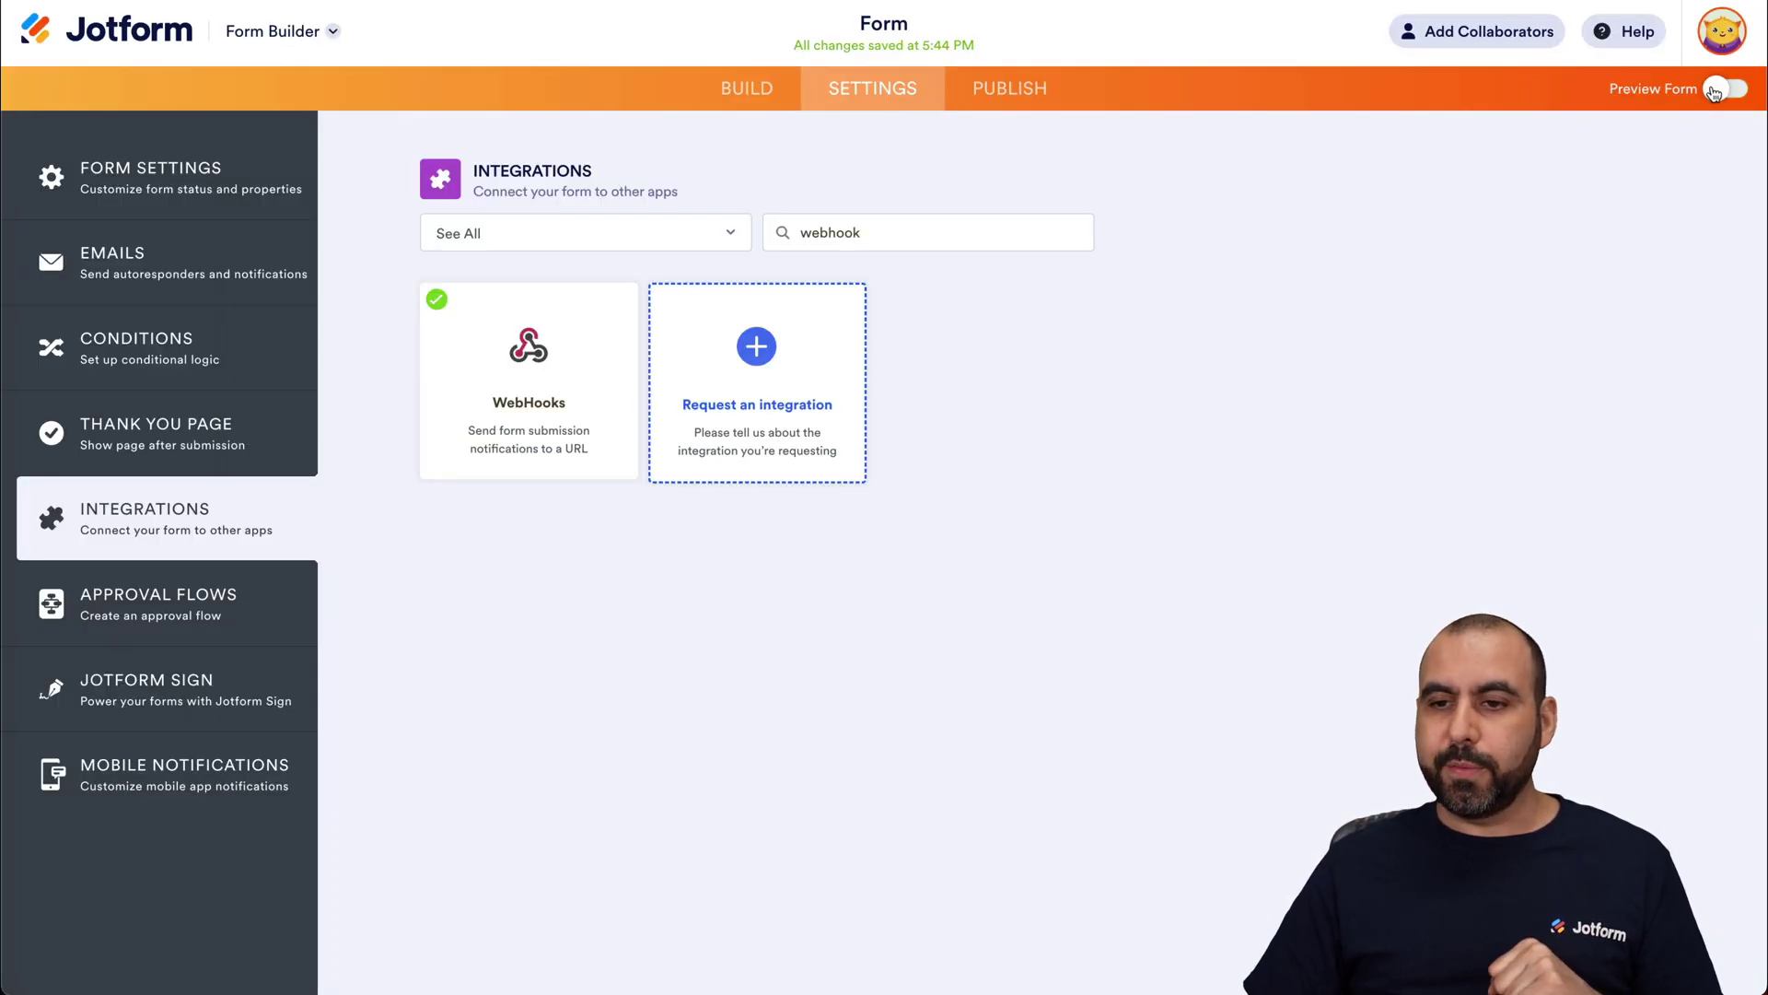
Step: Submit a sample-filled test entry from the Jotform form preview
{"action": "left_click", "coordinate": [1725, 88]}
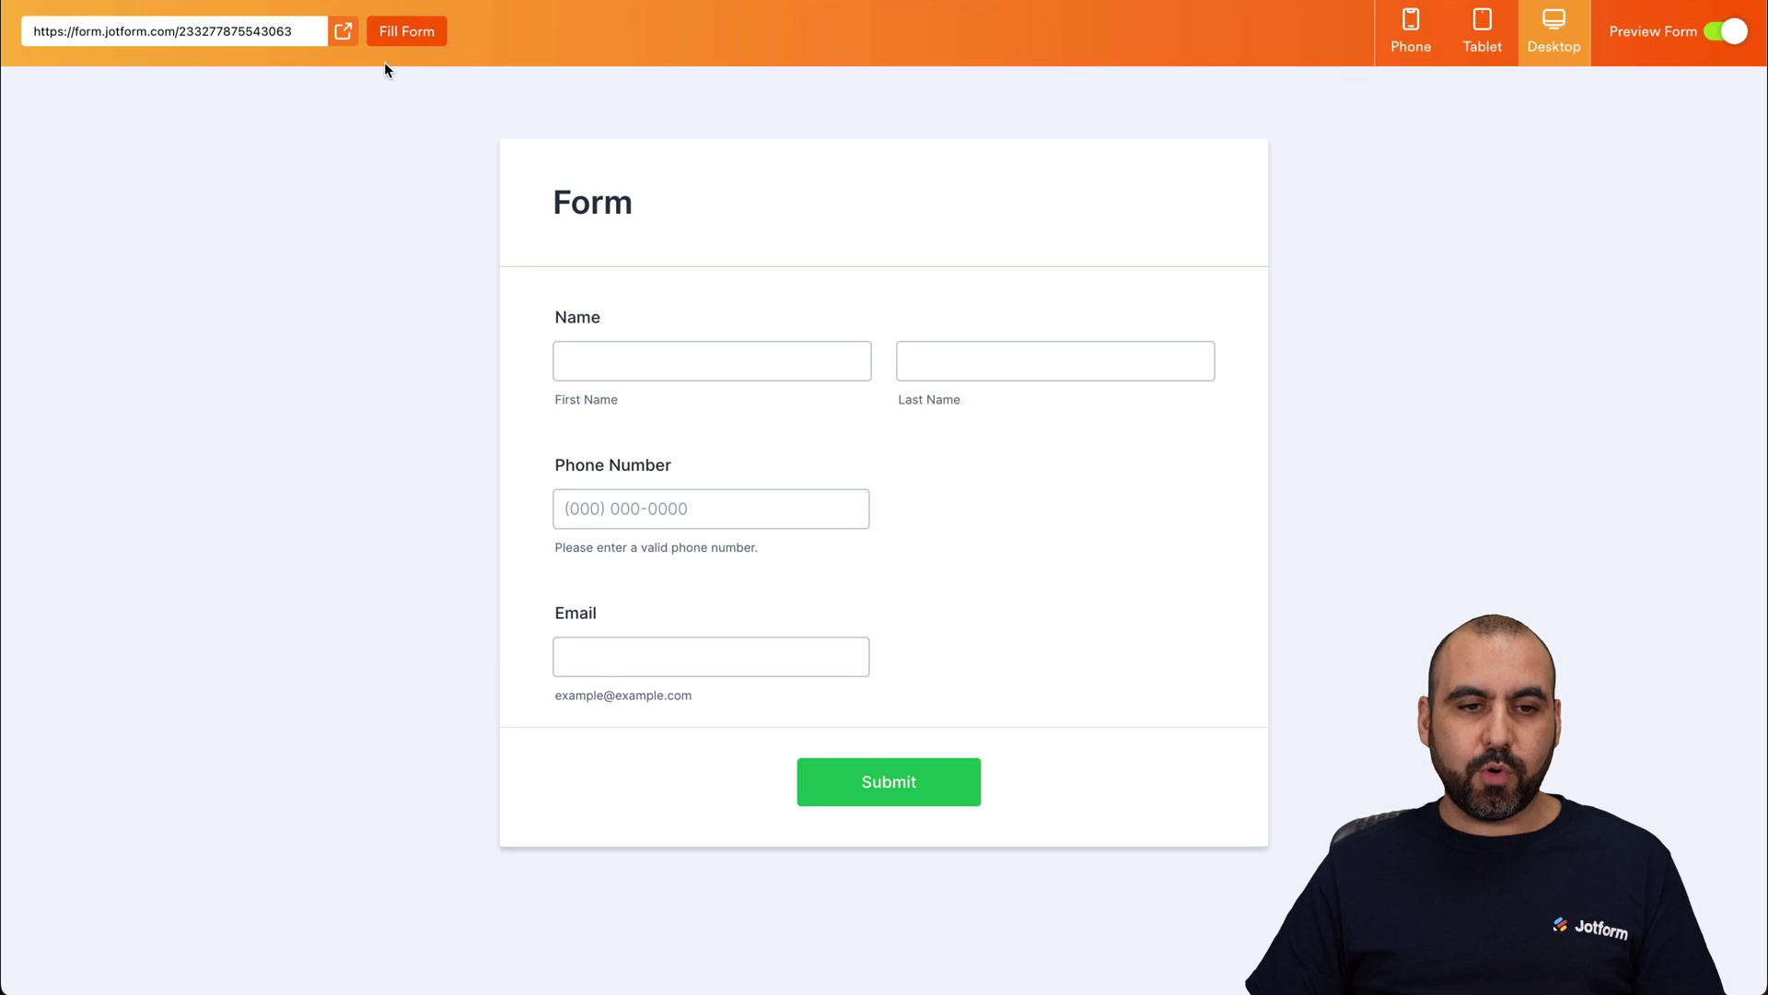
{"action": "left_click", "coordinate": [411, 31]}
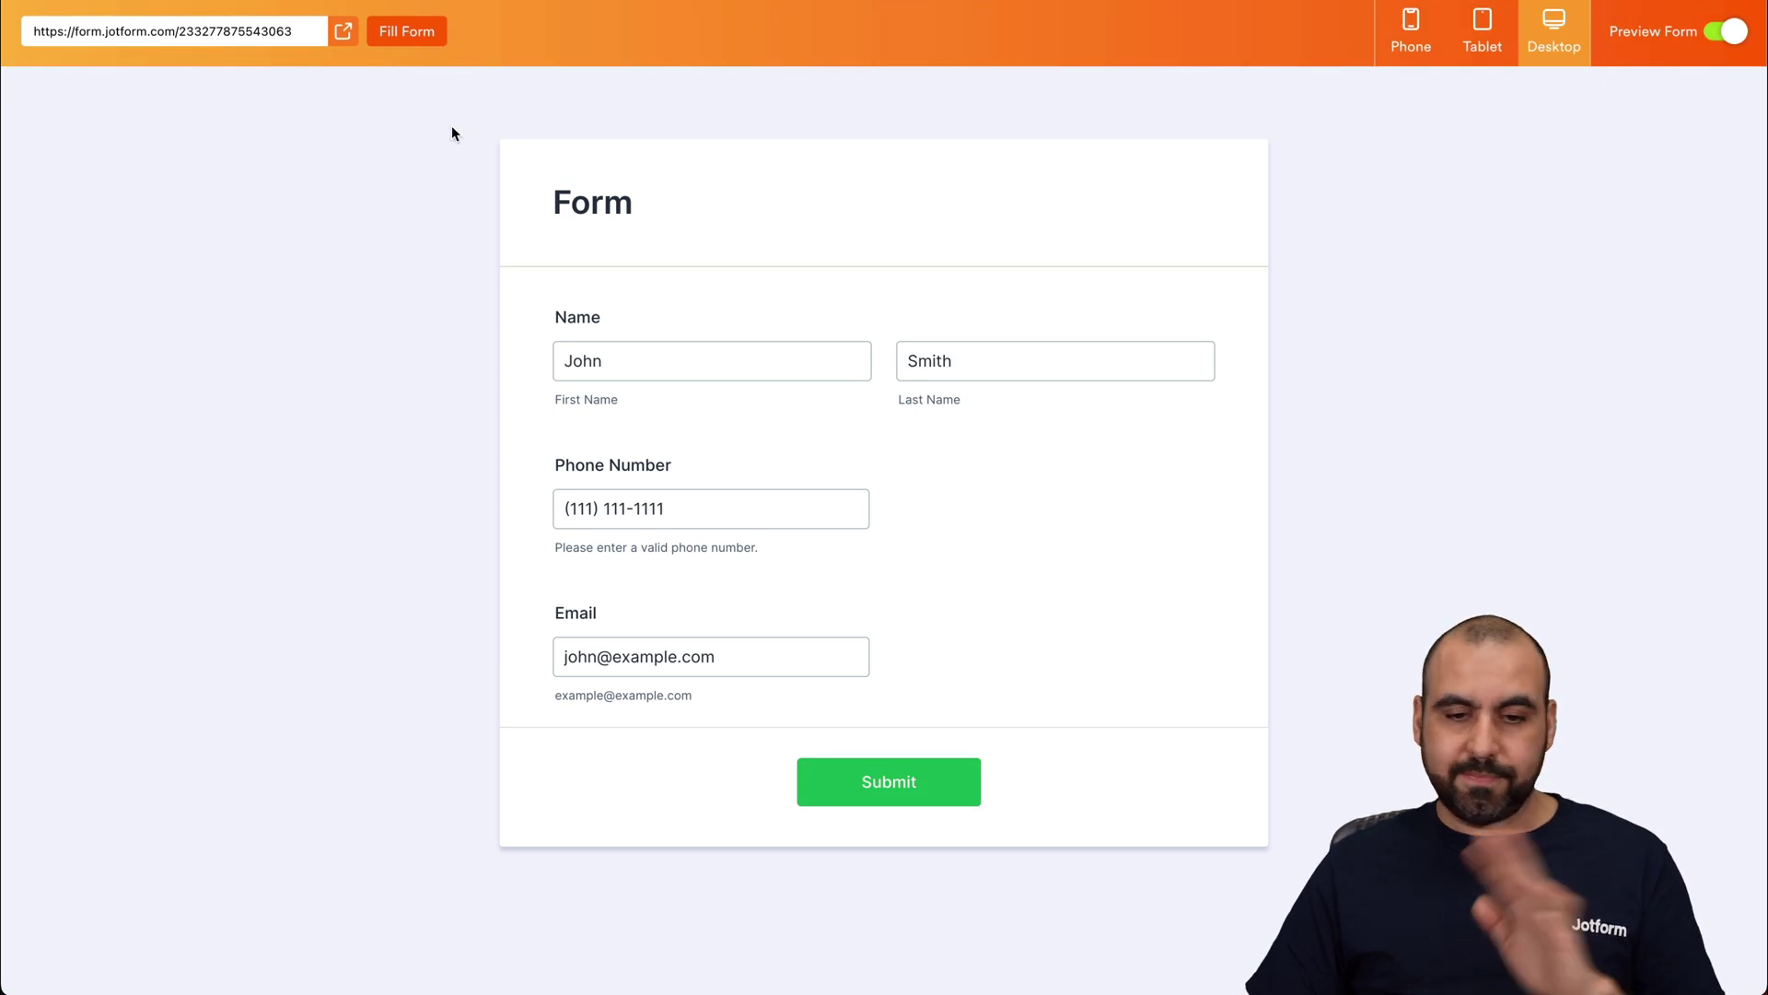
{"action": "left_click", "coordinate": [934, 794]}
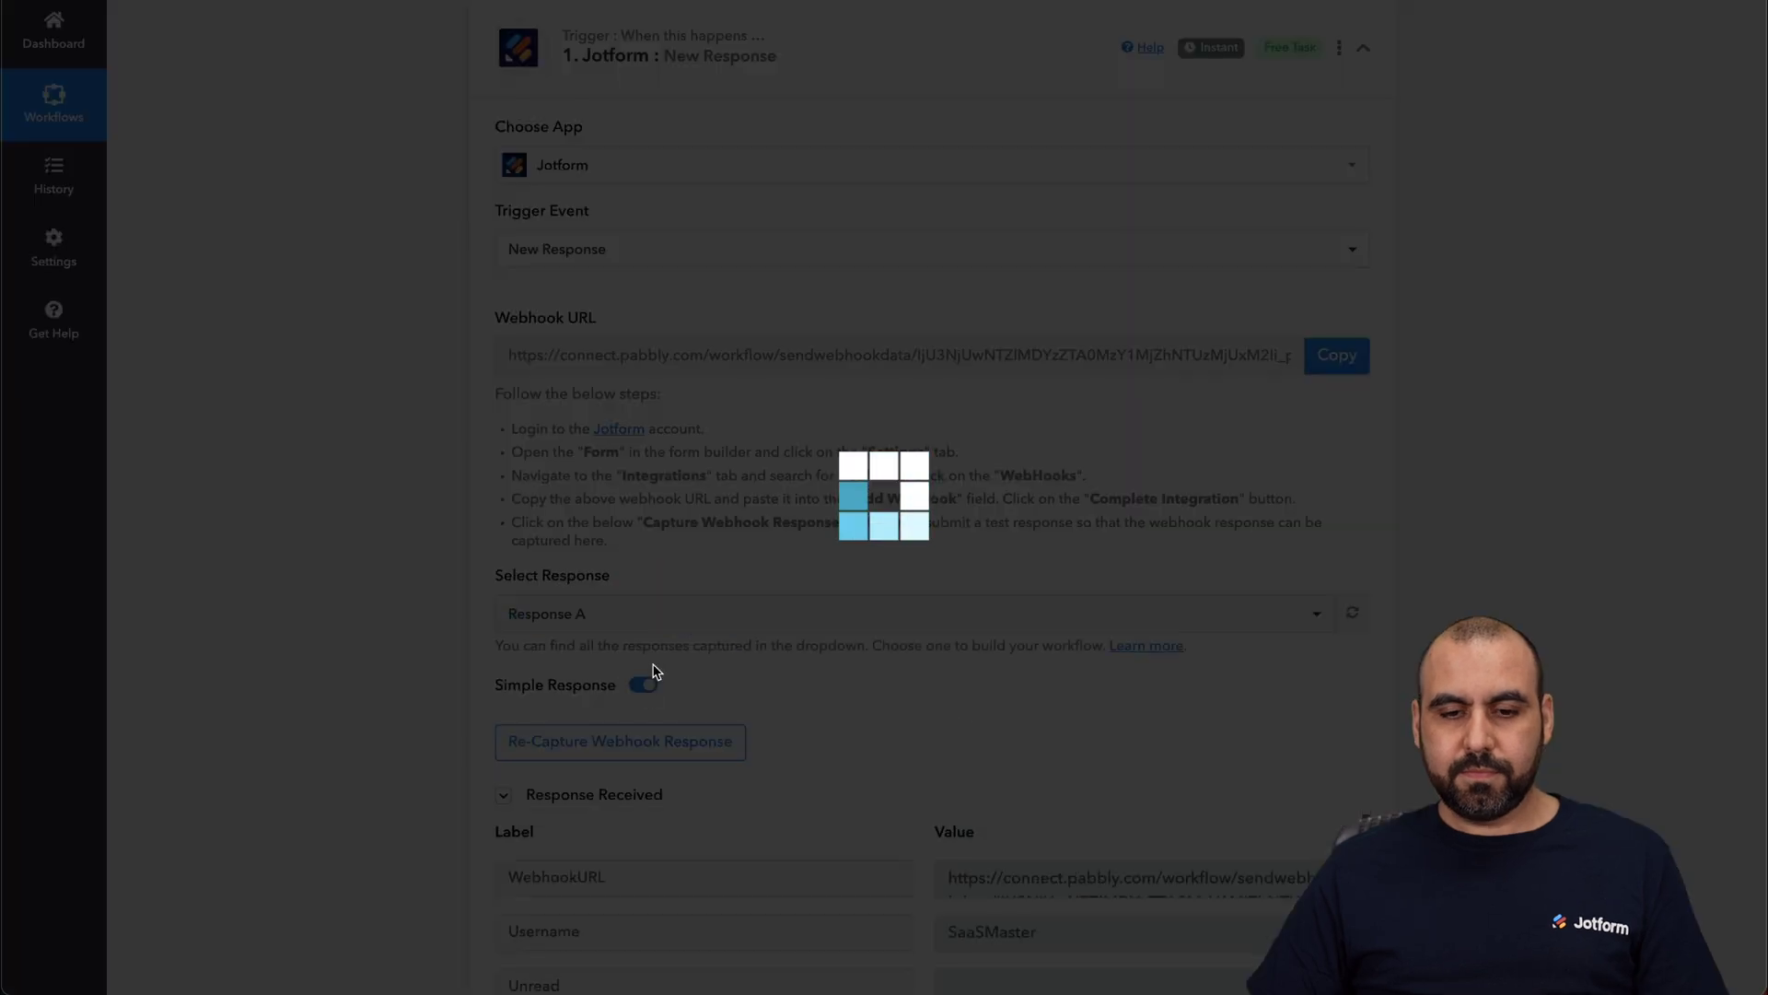
Step: Review the captured name, phone and email fields, highlighting the Q5 Email value
{"action": "scroll", "coordinate": [1372, 646], "scroll_direction": "down", "scroll_amount": 6}
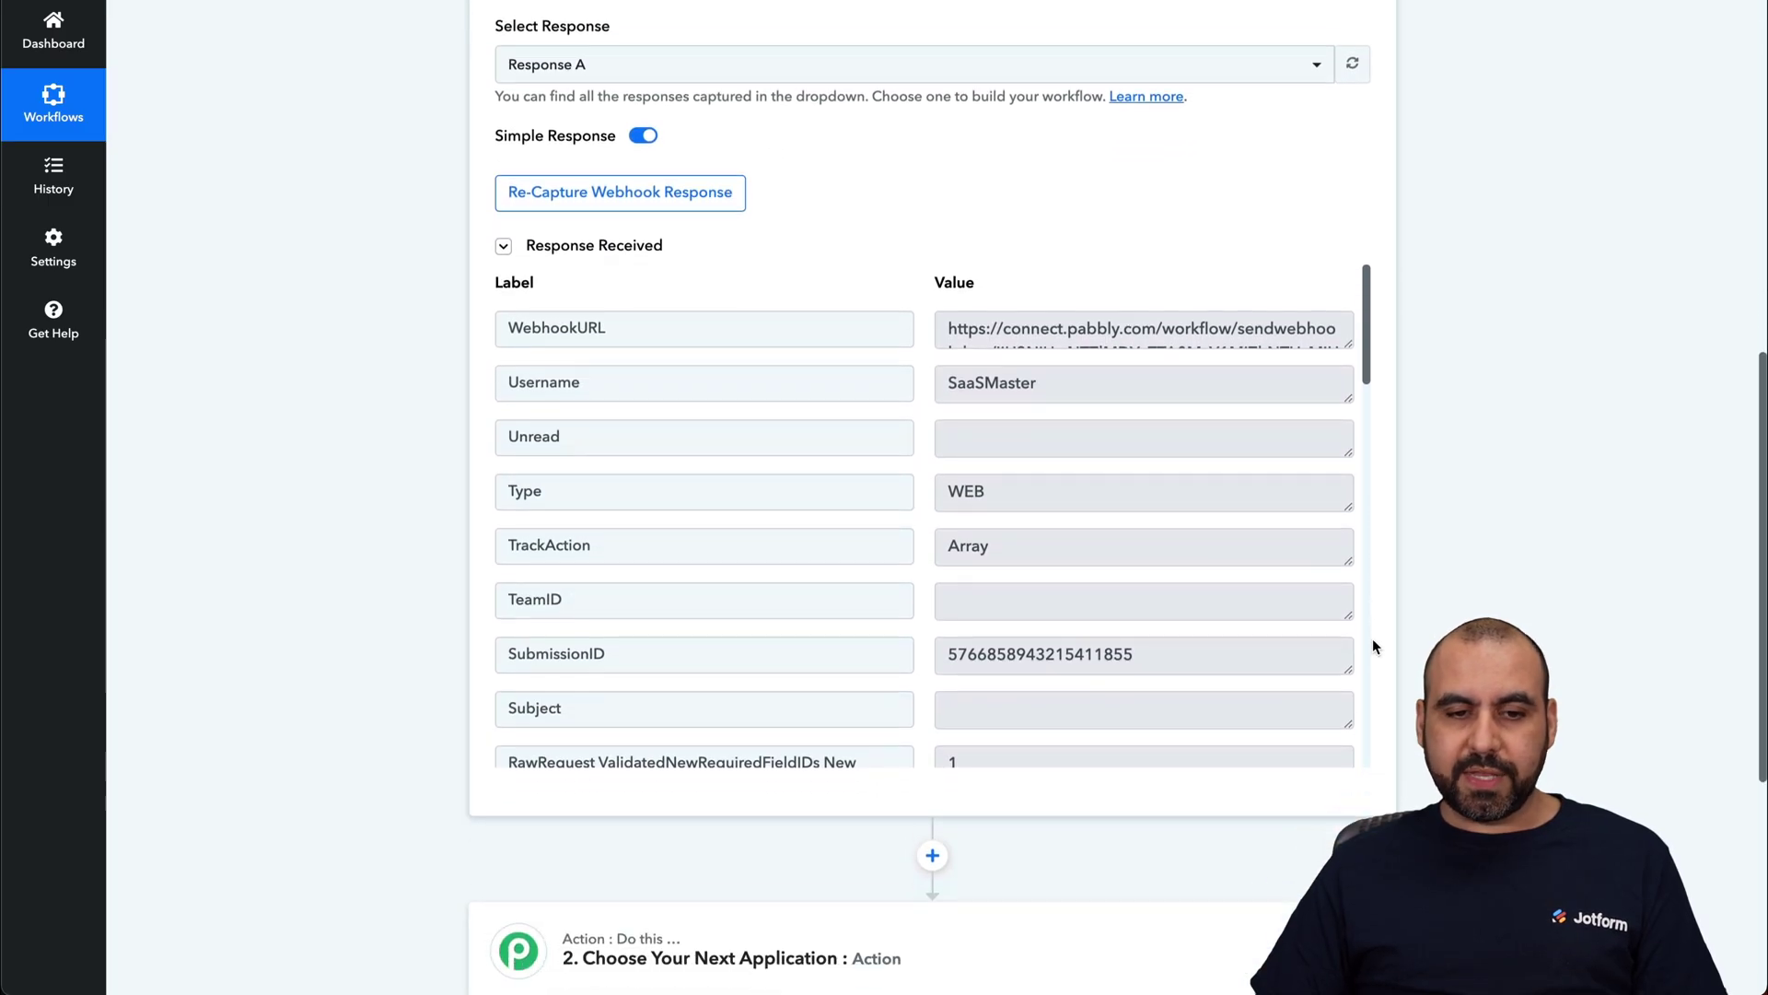
{"action": "scroll", "coordinate": [1122, 423], "scroll_direction": "down", "scroll_amount": 3}
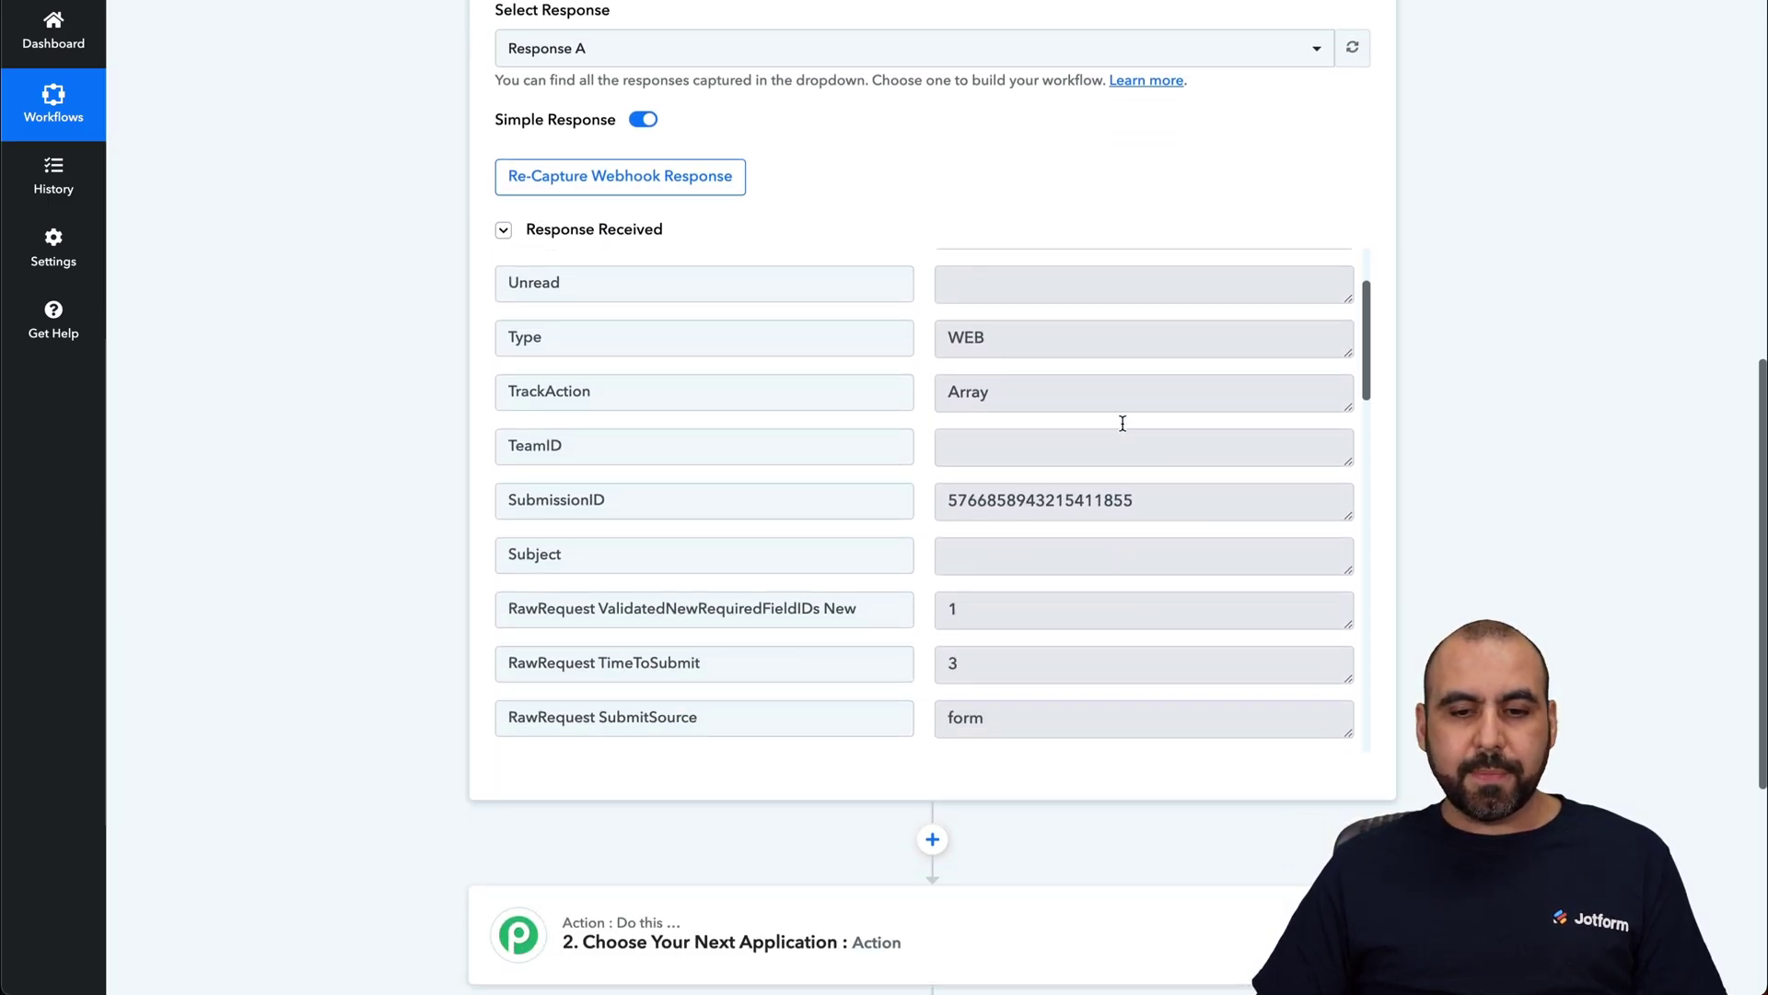
{"action": "scroll", "coordinate": [1123, 422], "scroll_direction": "down", "scroll_amount": 3}
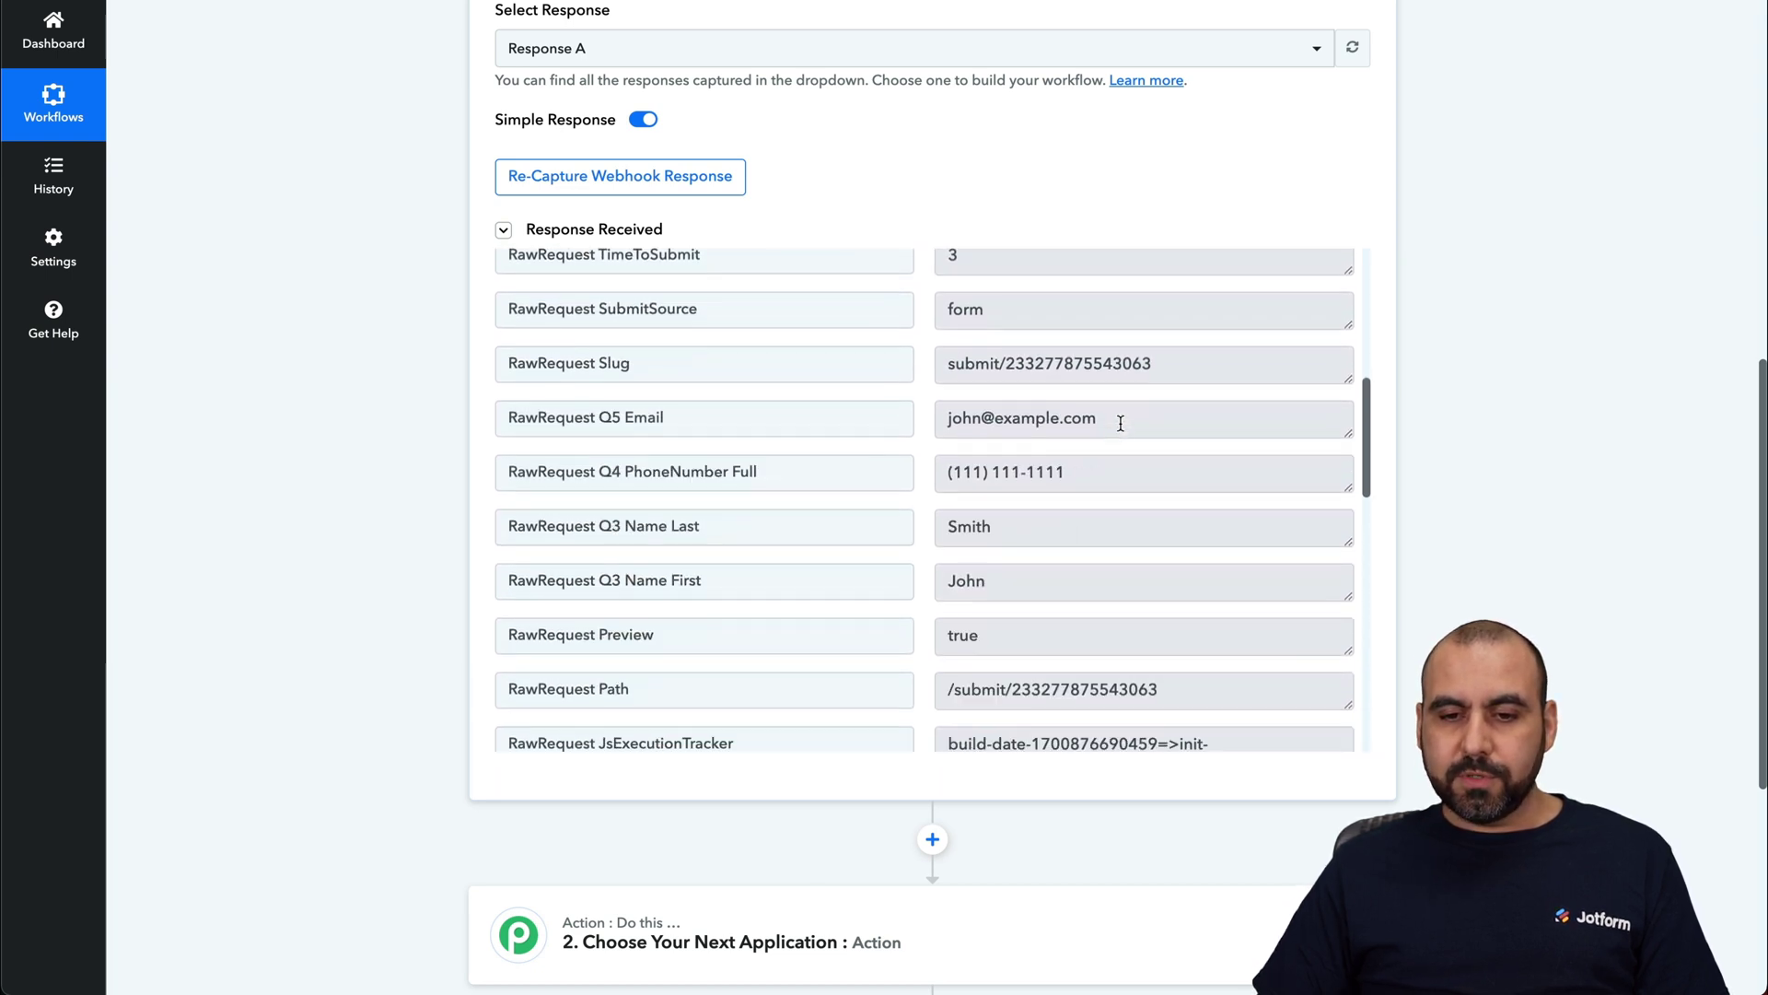
{"action": "triple_click", "coordinate": [1101, 395]}
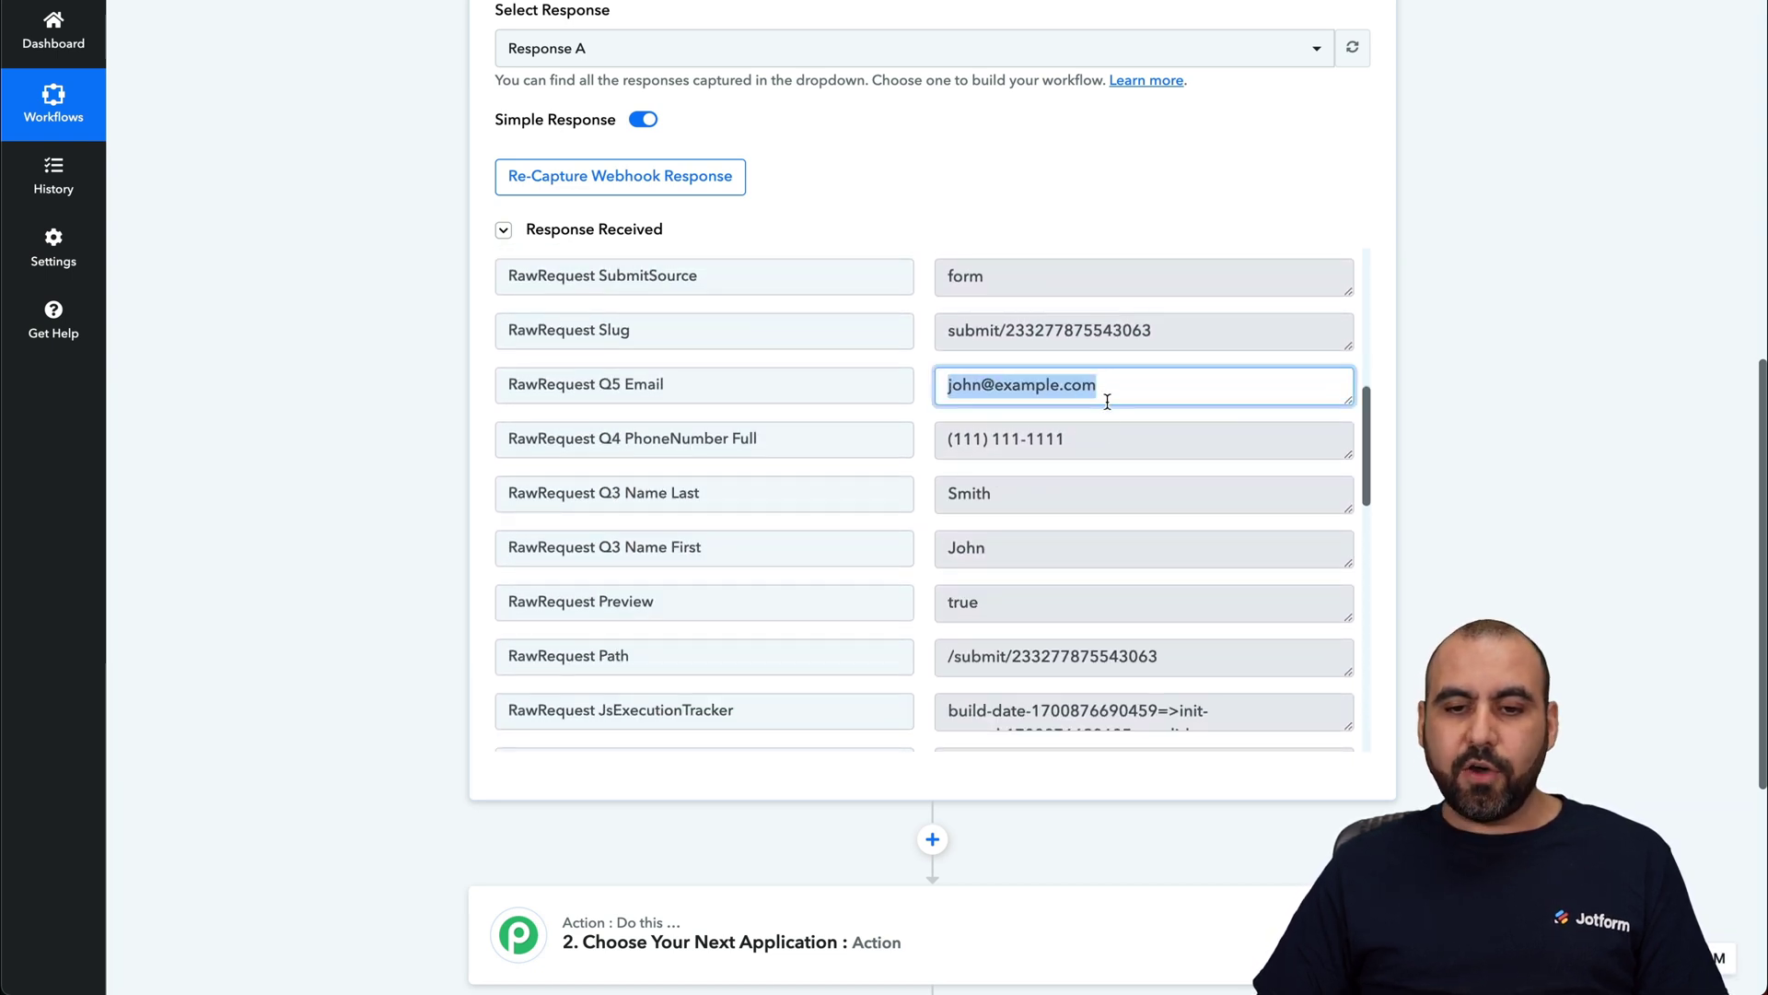
{"action": "left_click", "coordinate": [1096, 432]}
{"action": "scroll", "coordinate": [1032, 589], "scroll_direction": "down", "scroll_amount": 5}
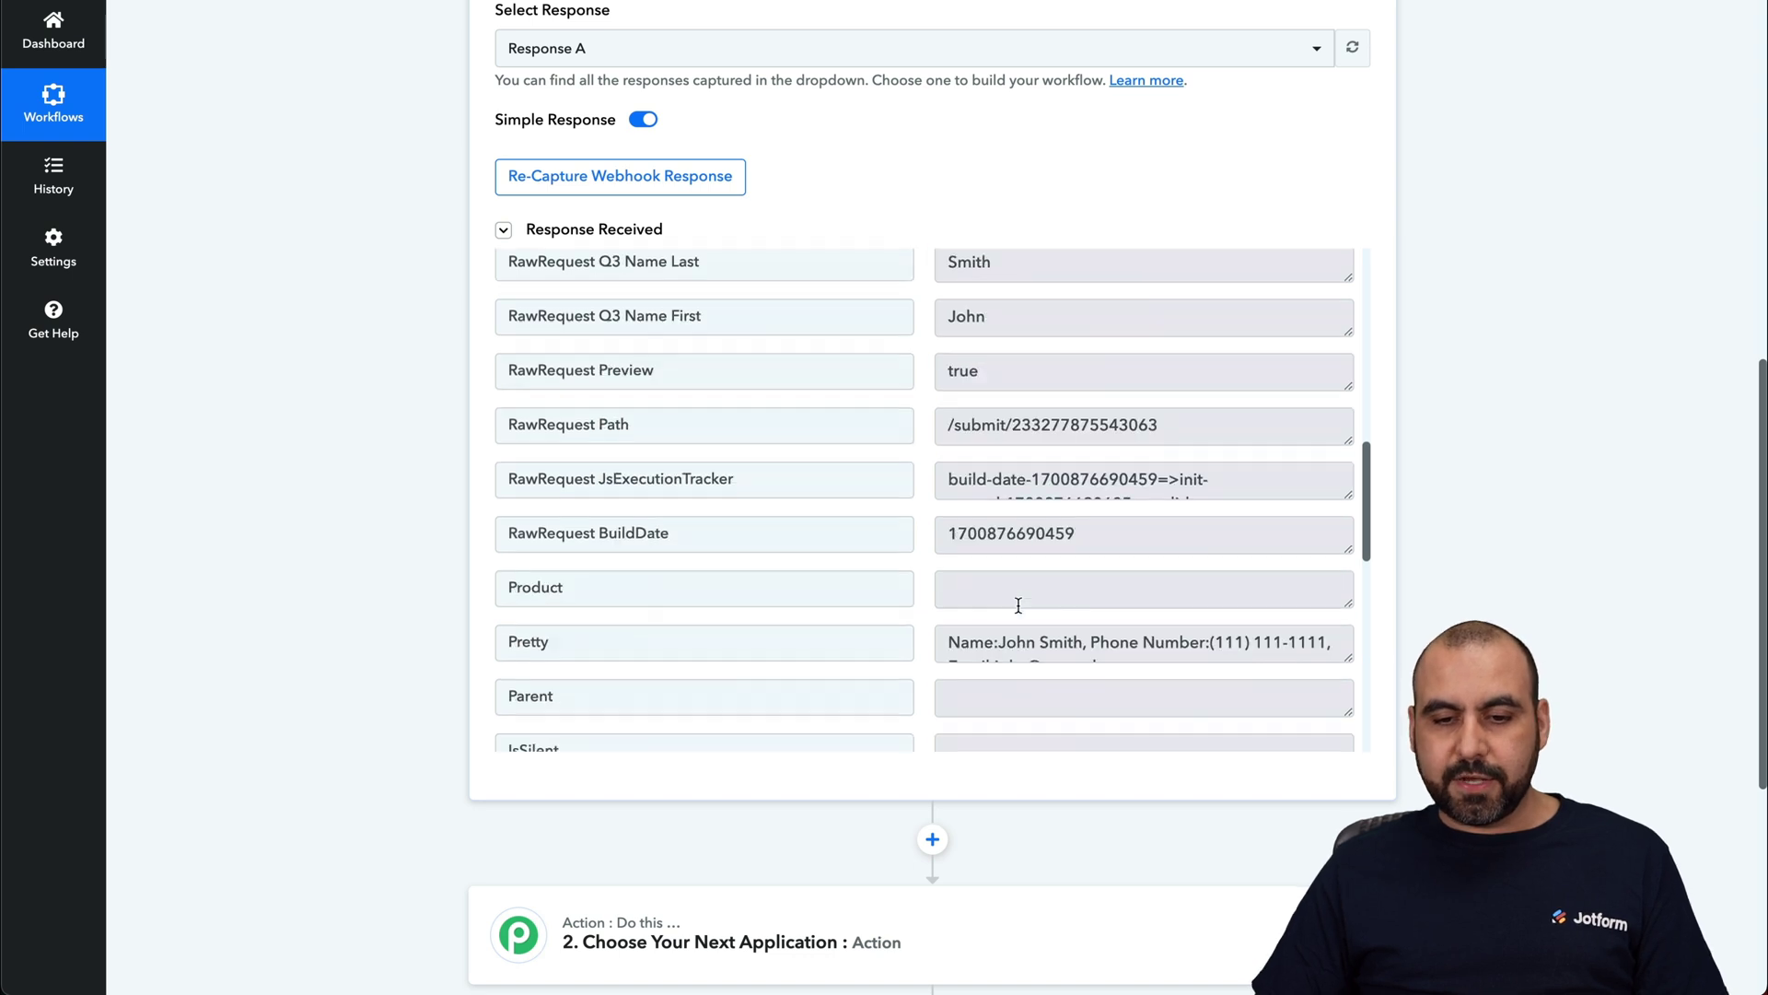
{"action": "scroll", "coordinate": [1019, 606], "scroll_direction": "down", "scroll_amount": 3}
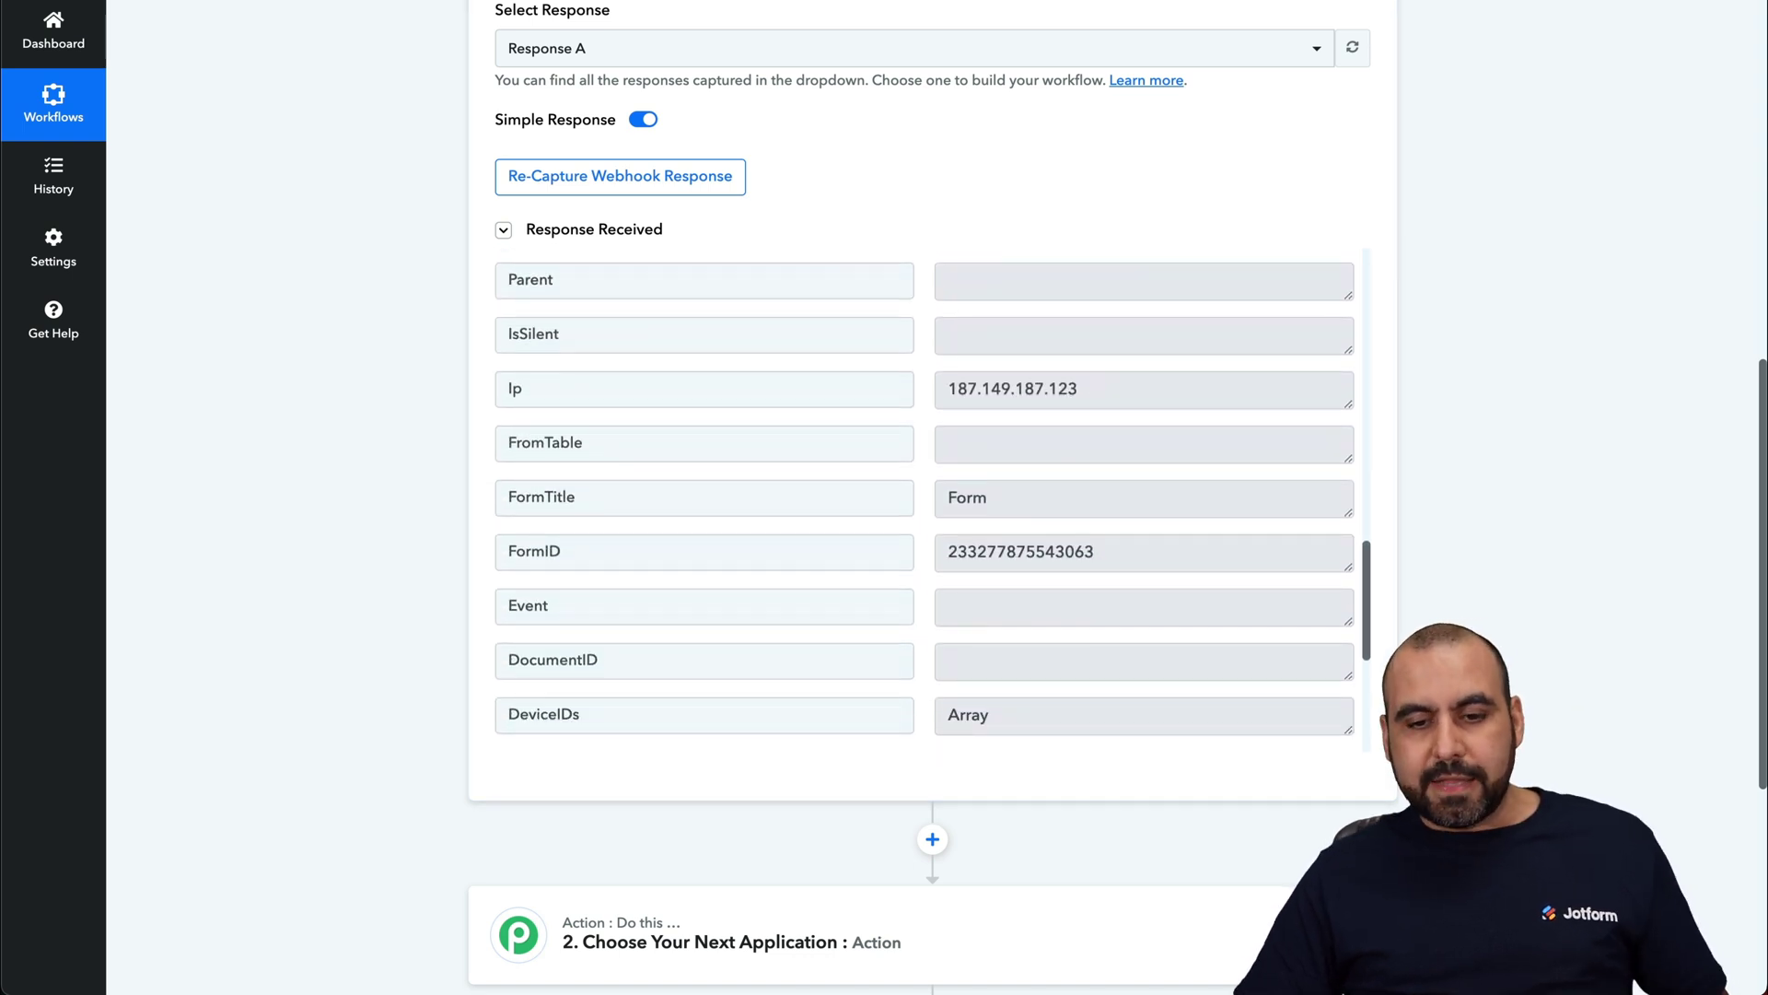
{"action": "scroll", "coordinate": [1019, 606], "scroll_direction": "down", "scroll_amount": 1}
{"action": "scroll", "coordinate": [1019, 606], "scroll_direction": "down", "scroll_amount": 3}
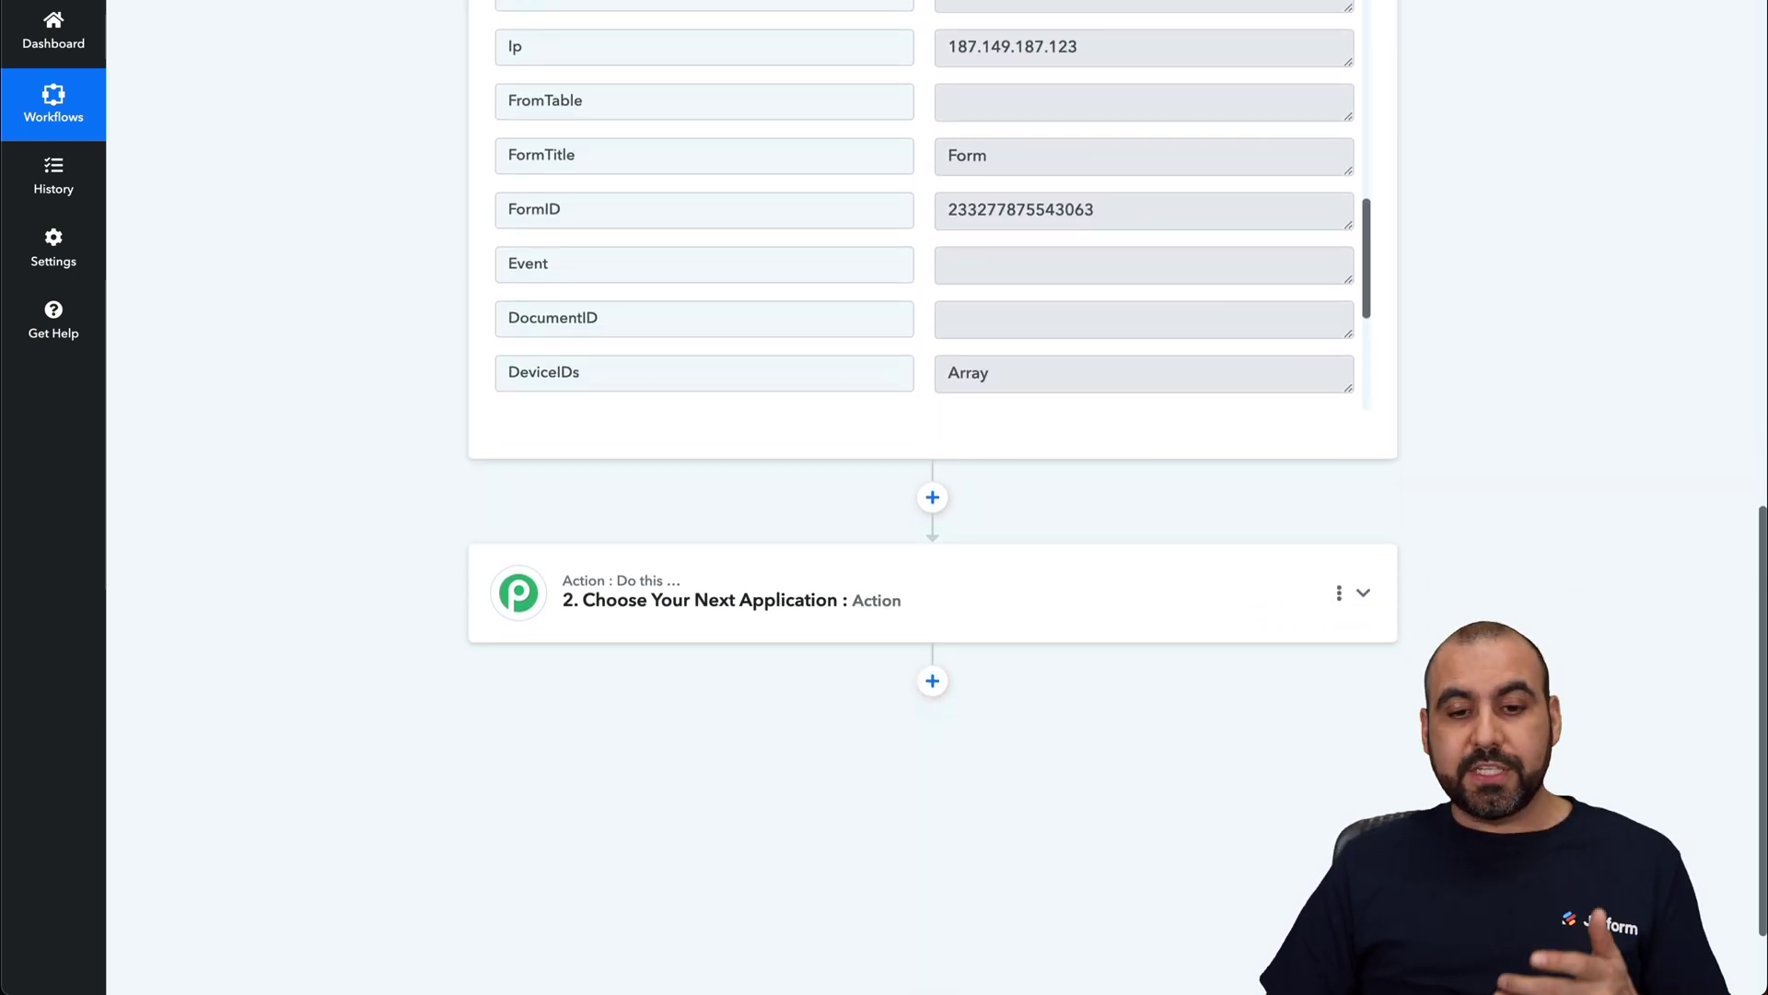
Step: Choose Vbout as the app for the workflow's second step
{"action": "left_click", "coordinate": [1090, 609]}
{"action": "left_click", "coordinate": [808, 707]}
{"action": "type", "text": "vbo"}
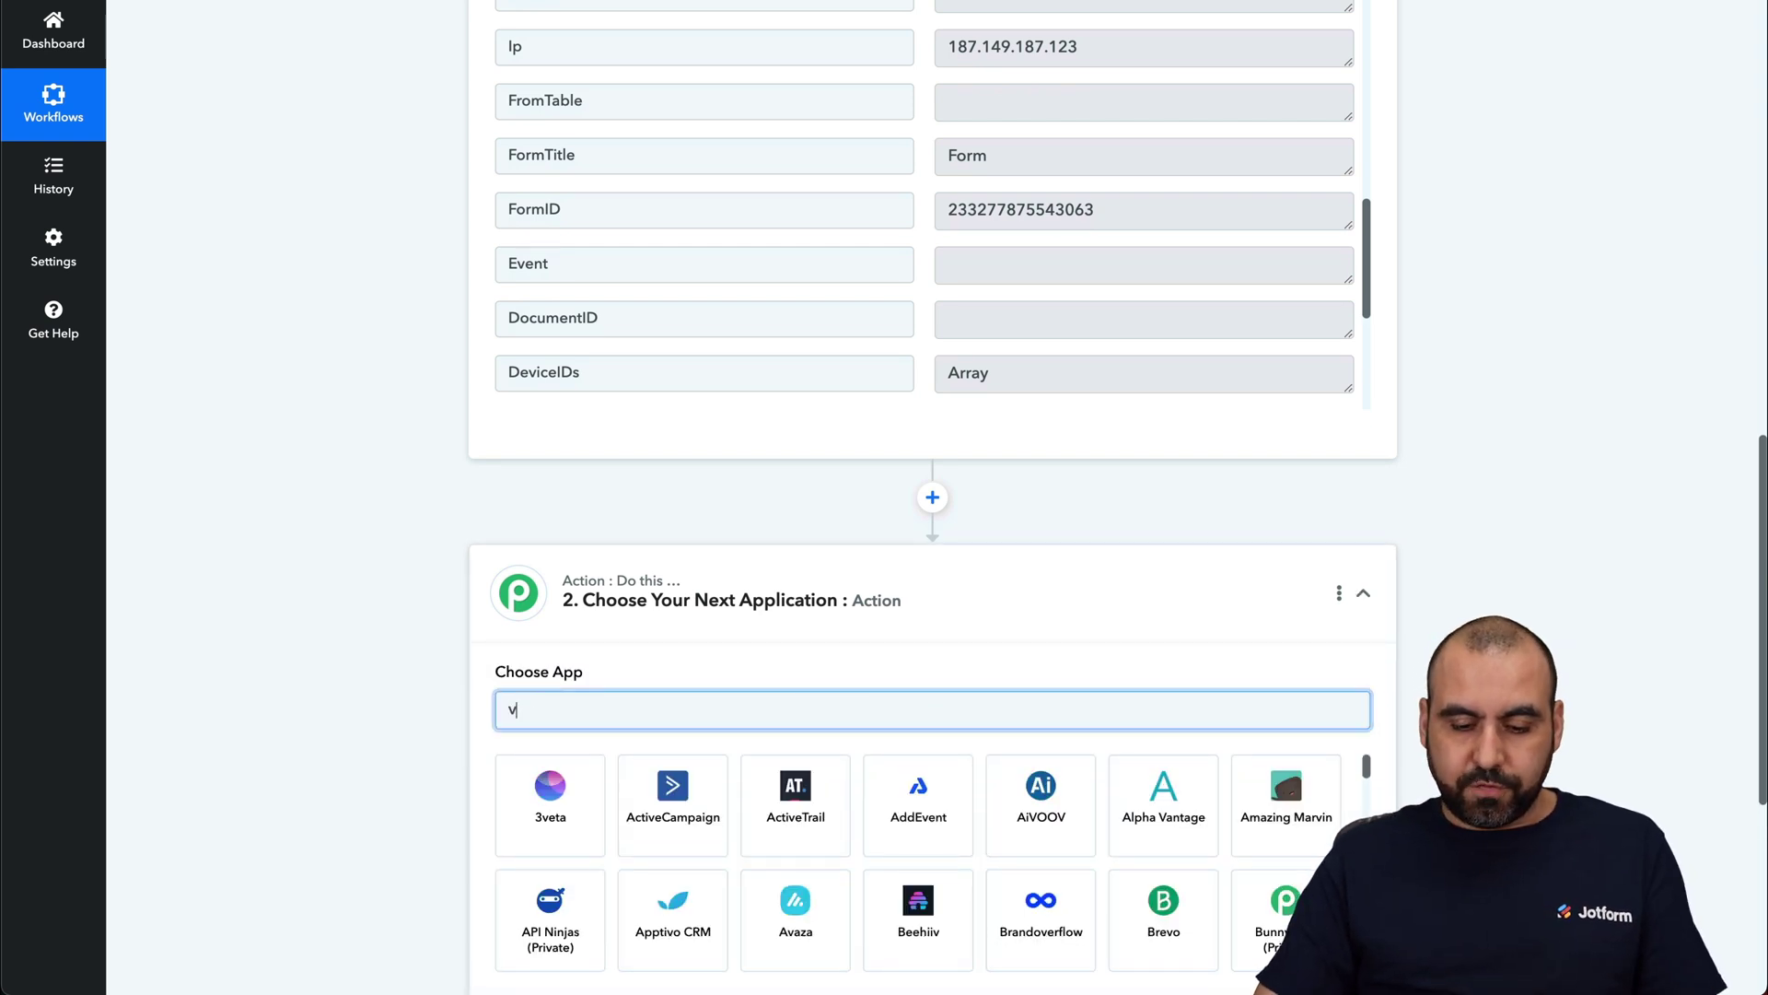
{"action": "type", "text": "ut"}
{"action": "left_click", "coordinate": [552, 812]}
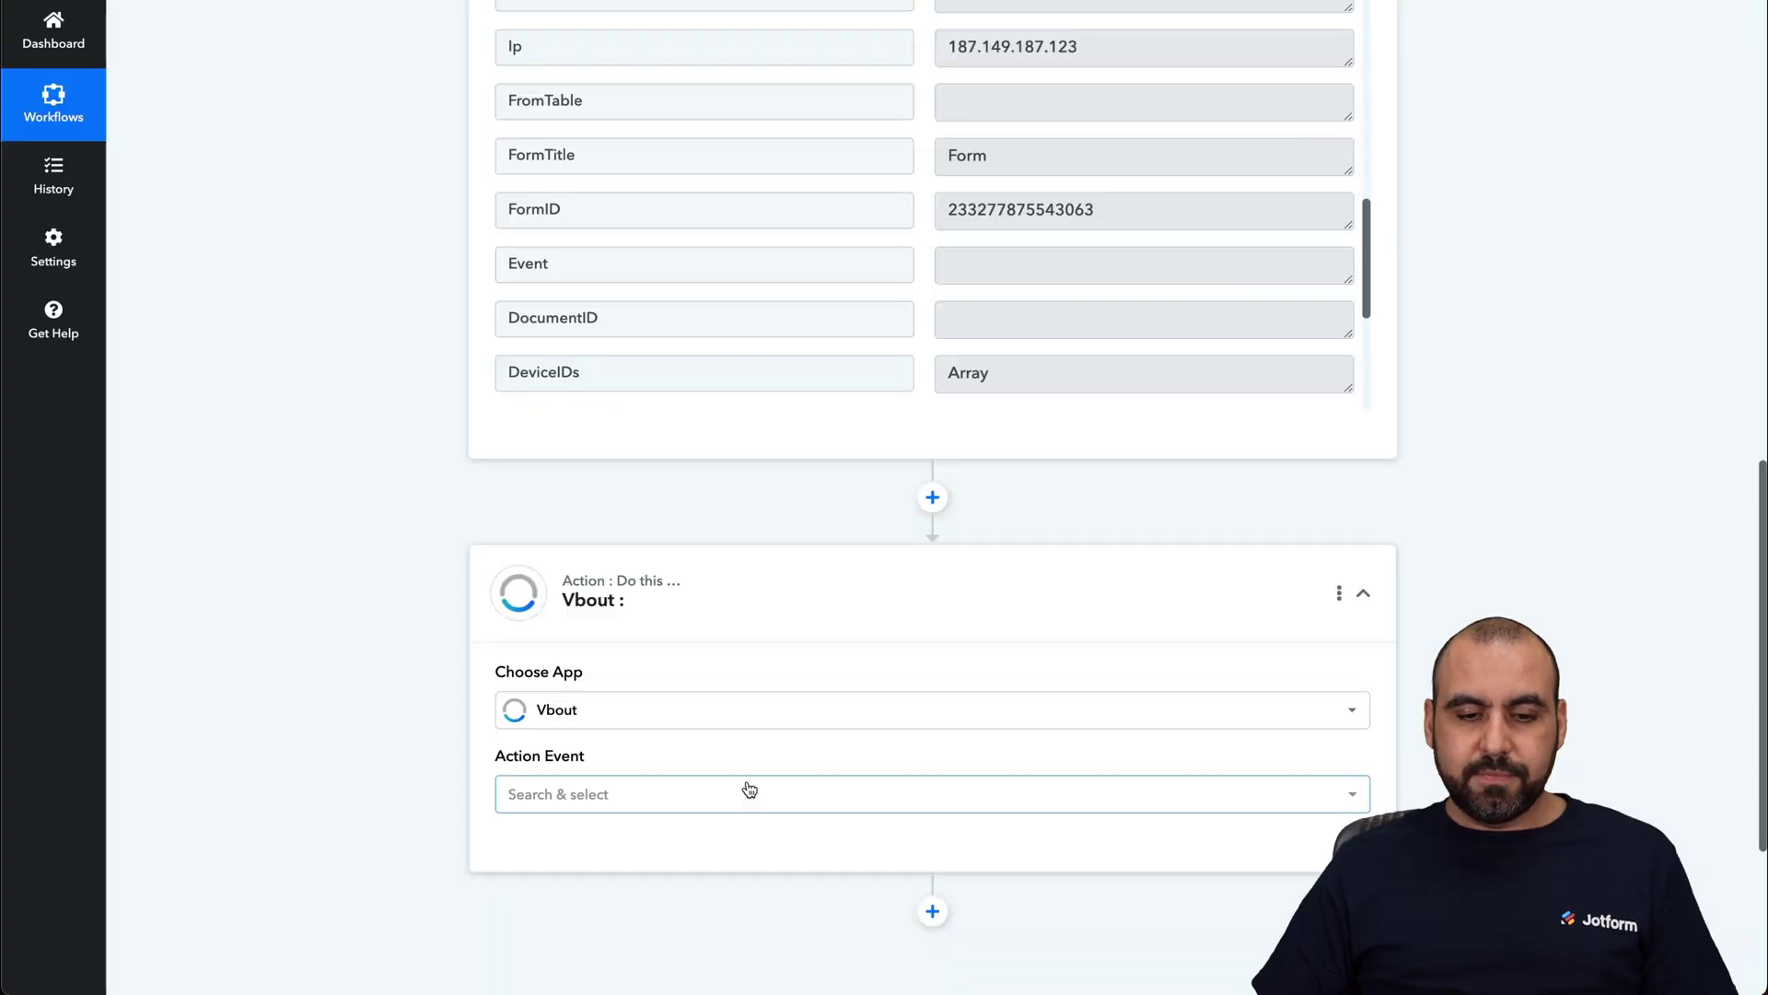
Step: Set the action event to Add Contact to List and start adding a new Vbout connection
{"action": "scroll", "coordinate": [338, 635], "scroll_direction": "down", "scroll_amount": 2}
{"action": "left_click", "coordinate": [663, 594]}
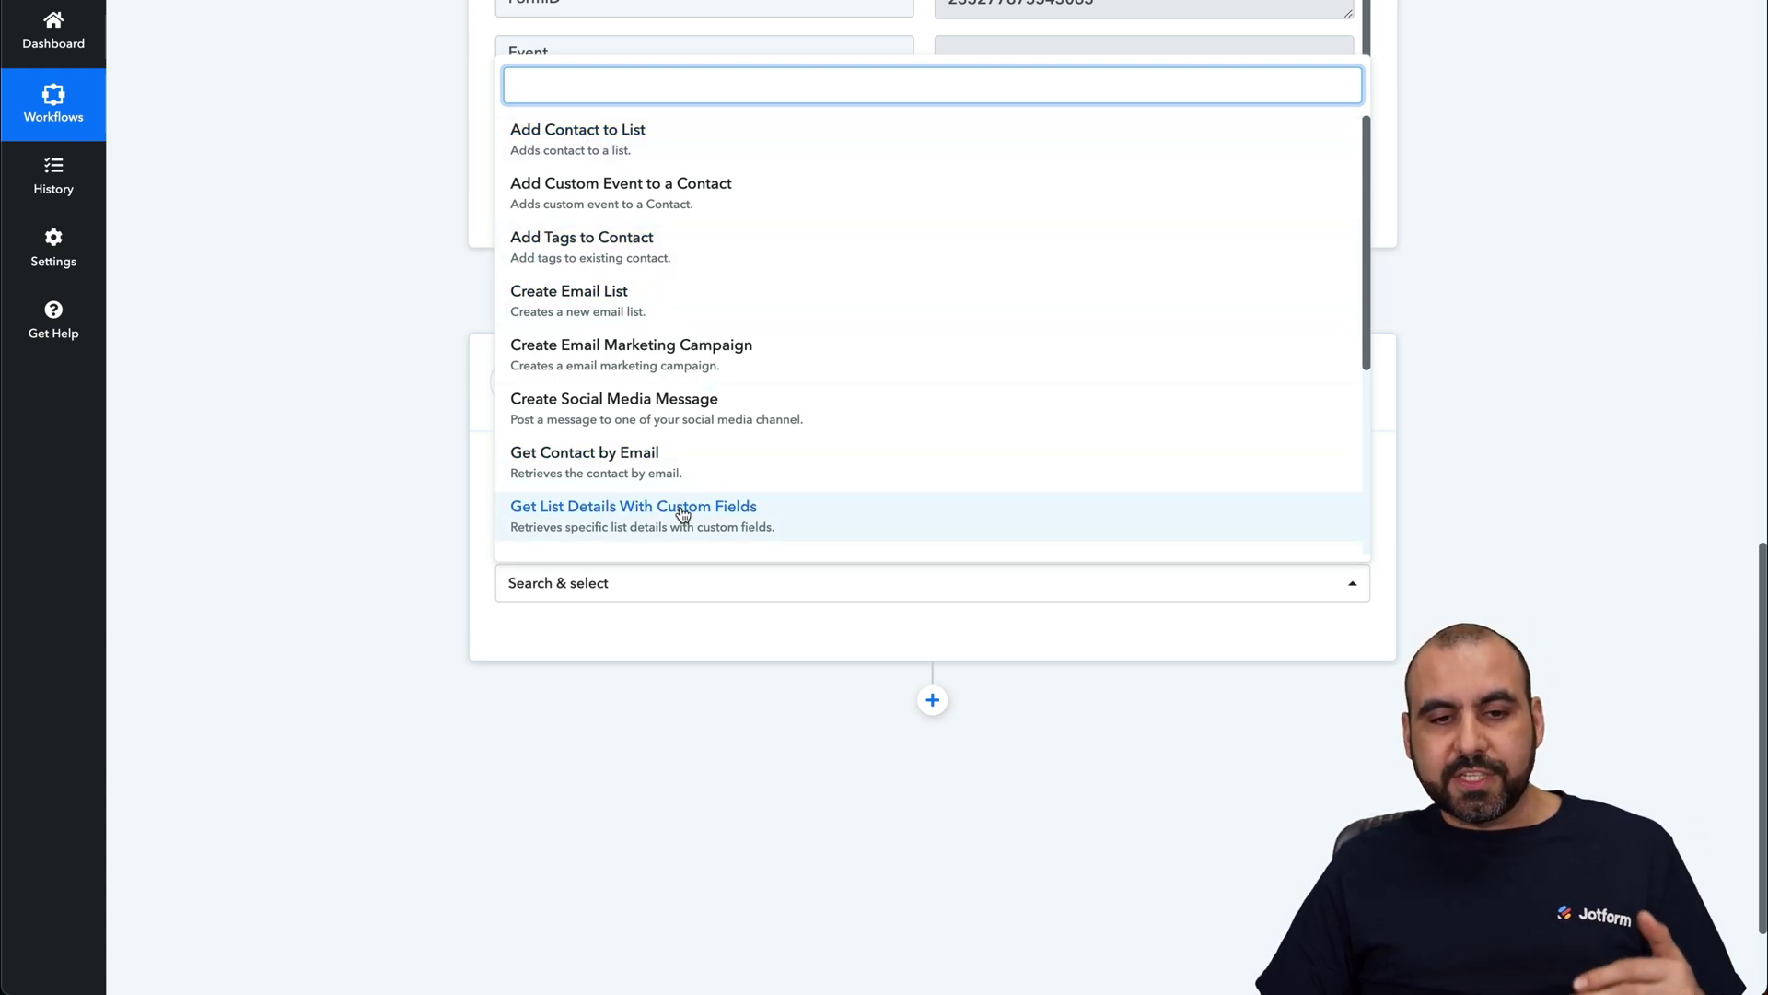
{"action": "left_click", "coordinate": [639, 151]}
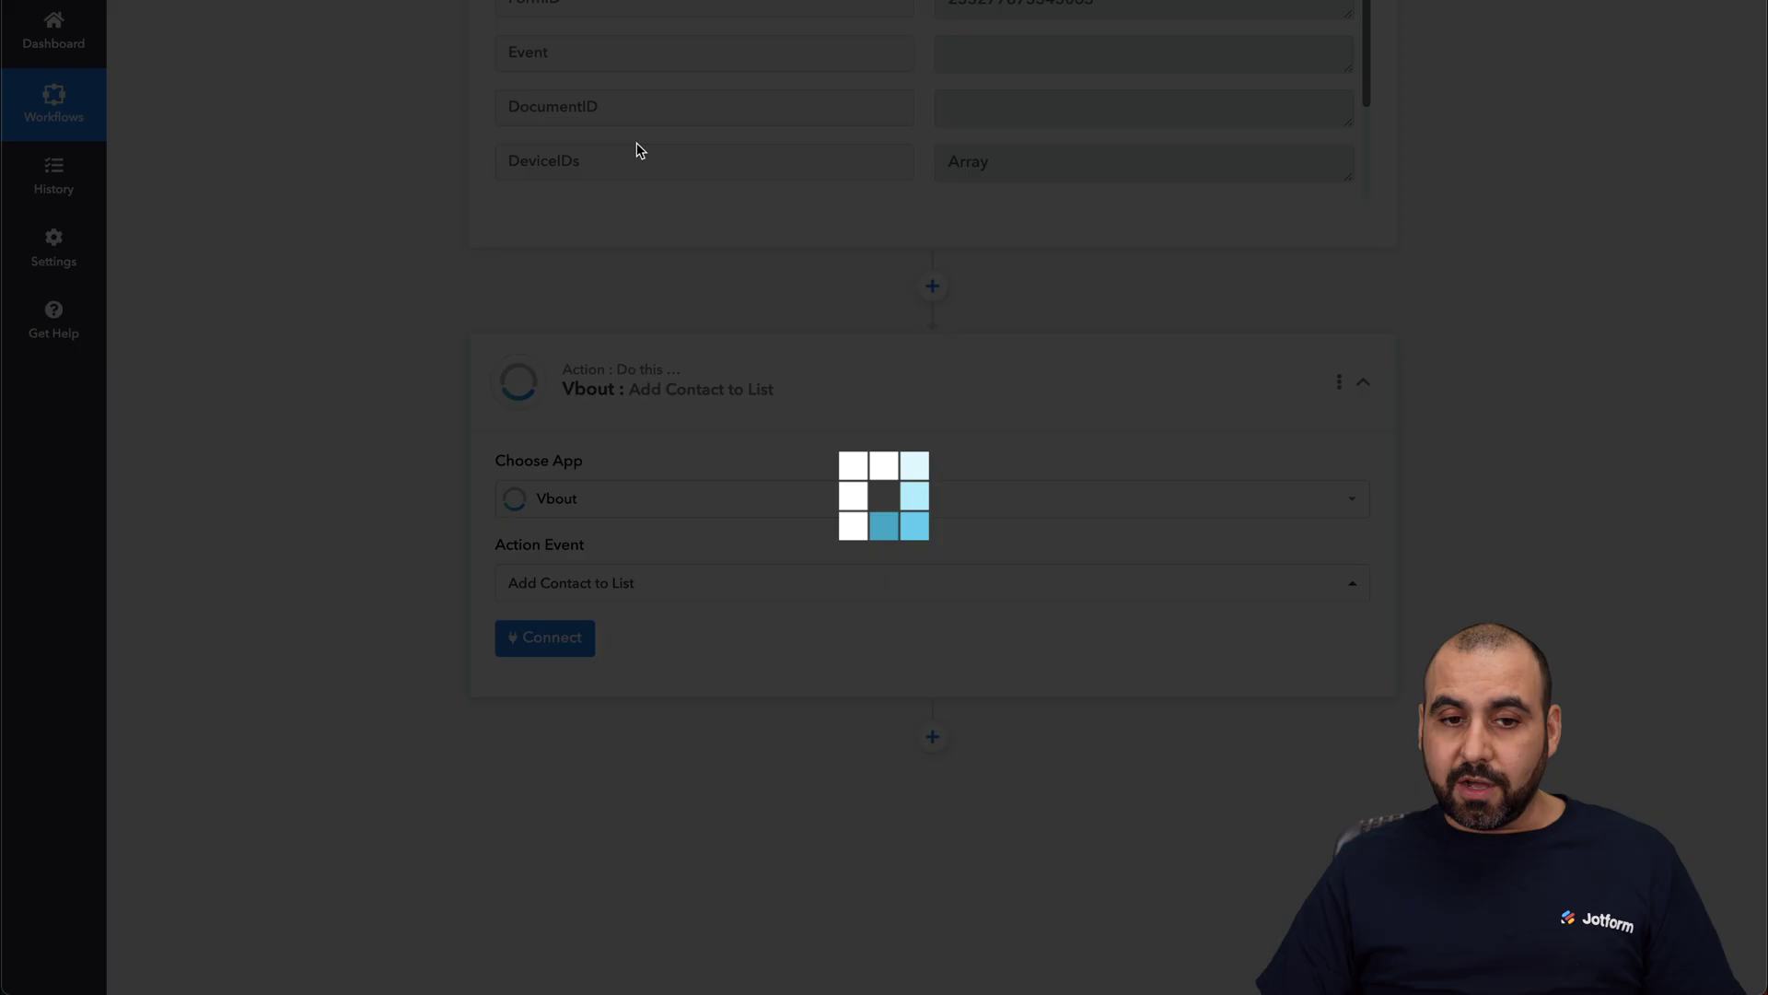
{"action": "left_click", "coordinate": [564, 634]}
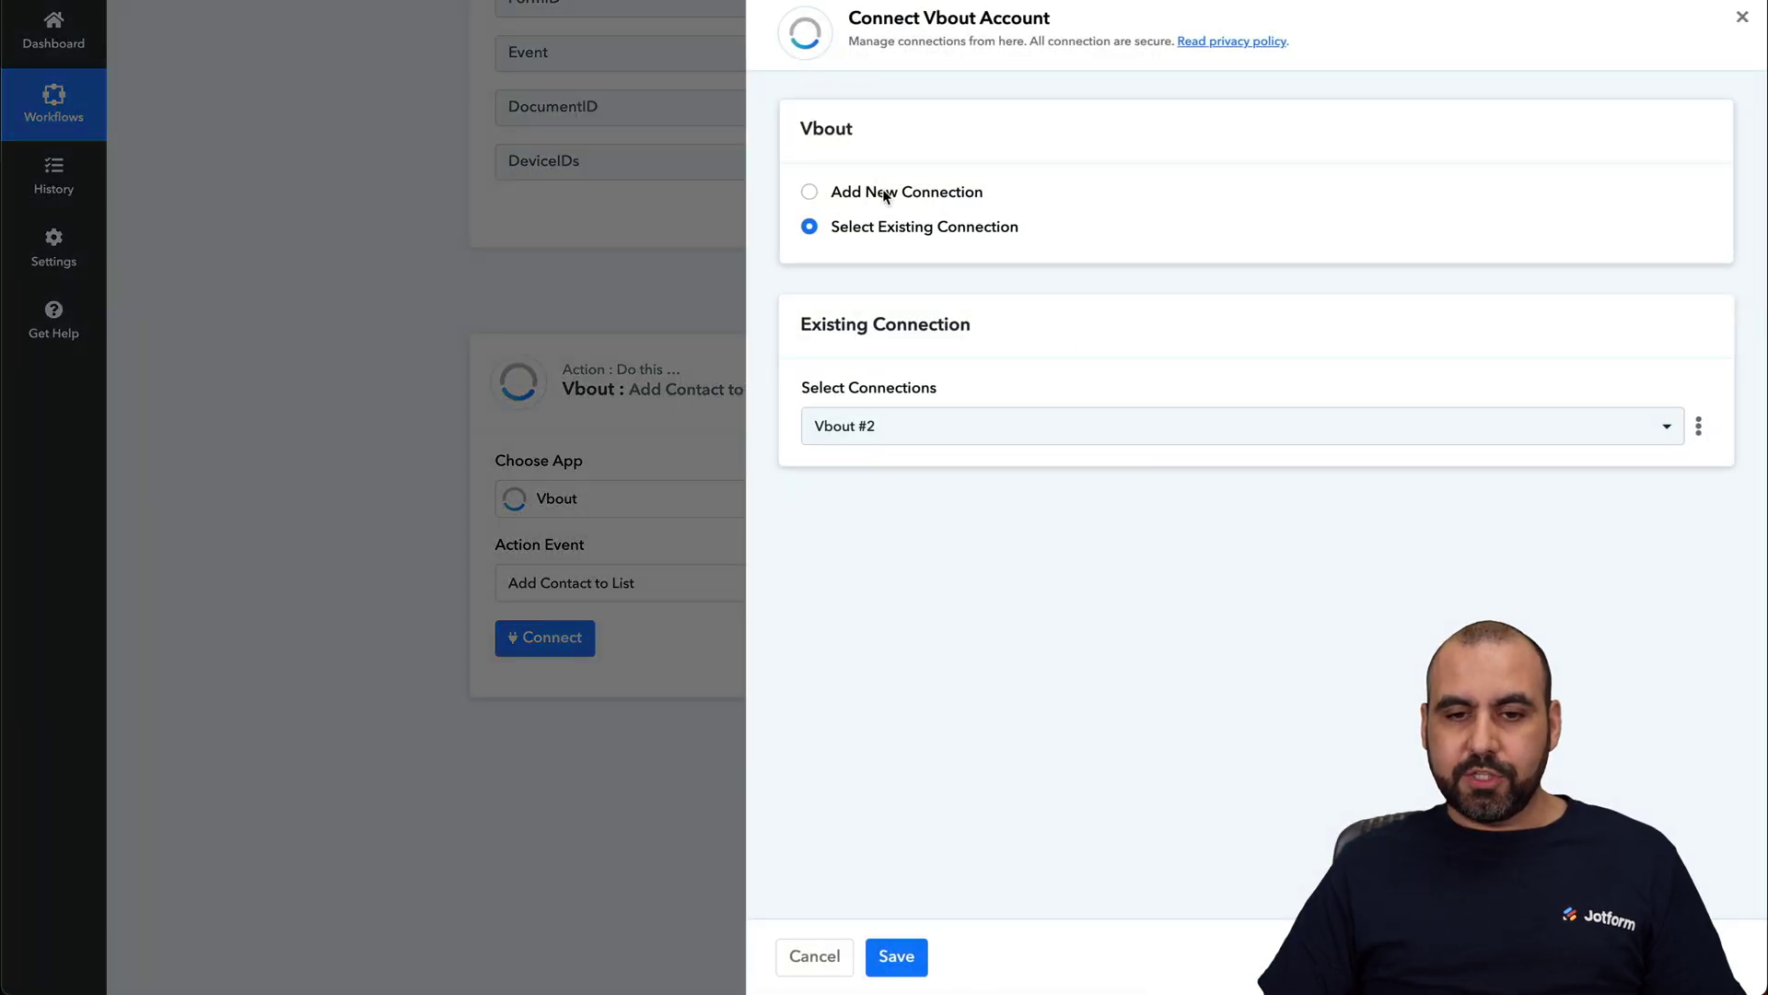
{"action": "left_click", "coordinate": [882, 193]}
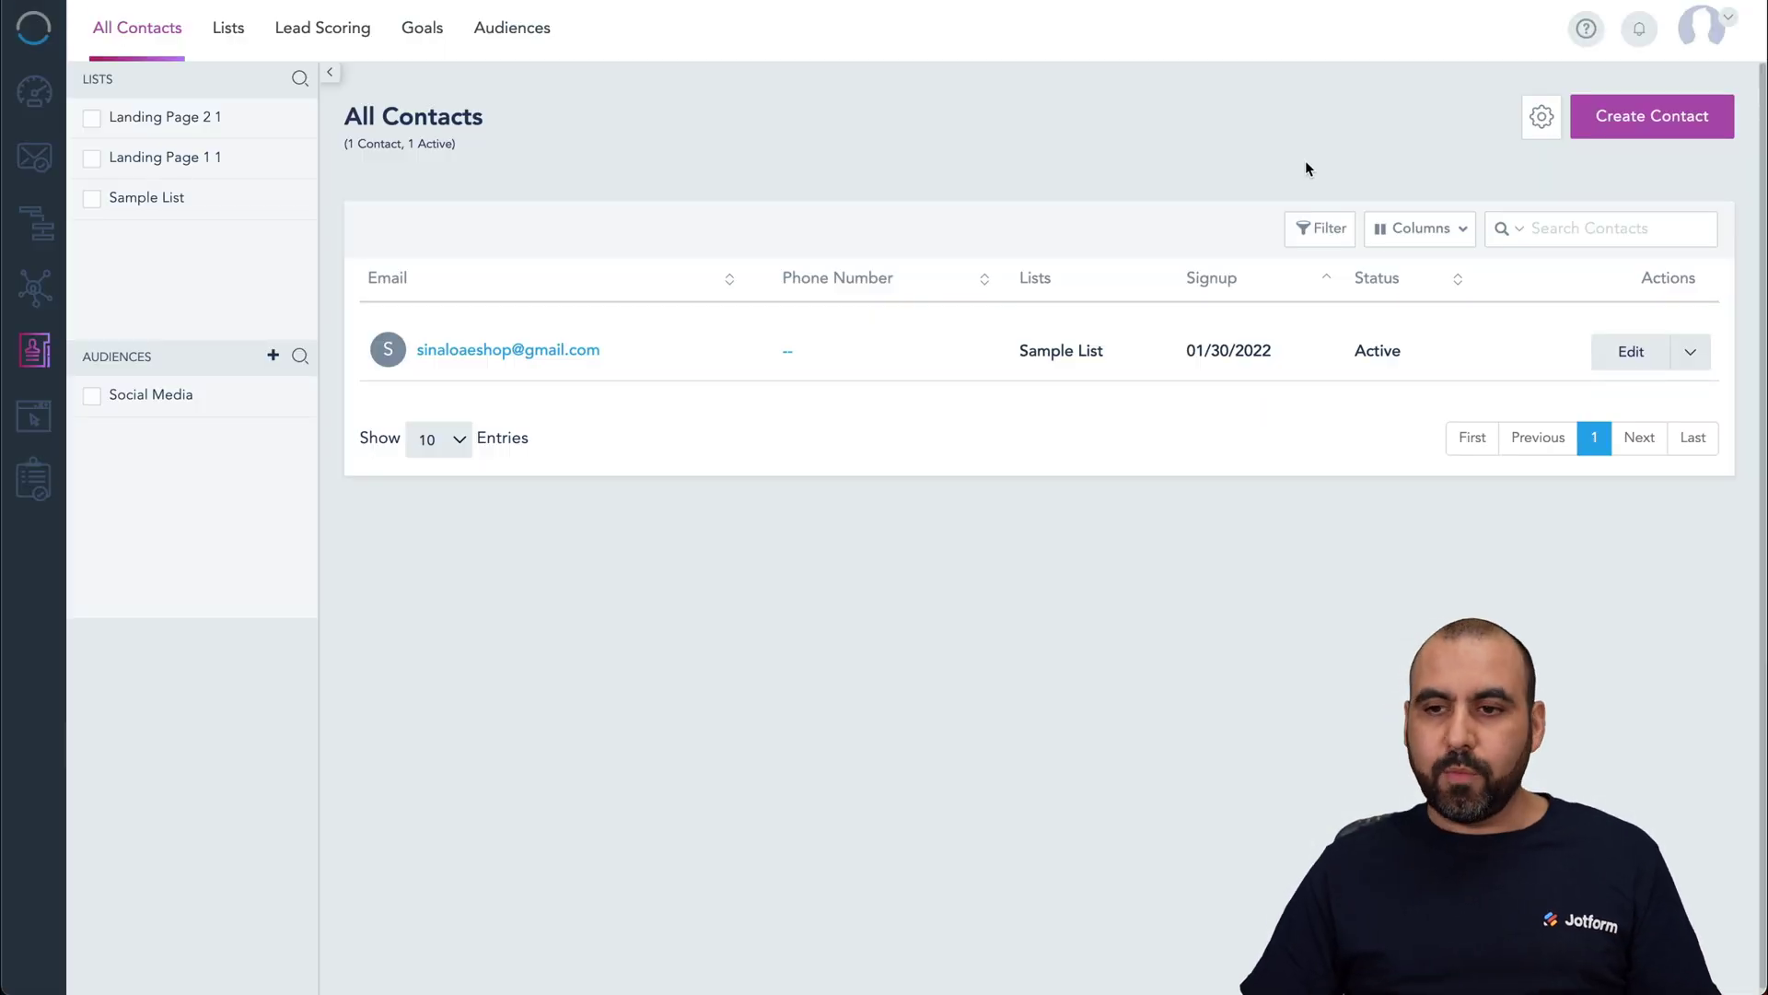
Step: Reveal and copy the API User Key from VBOUT's Settings > API Integrations, then hide it
{"action": "left_click", "coordinate": [1706, 42]}
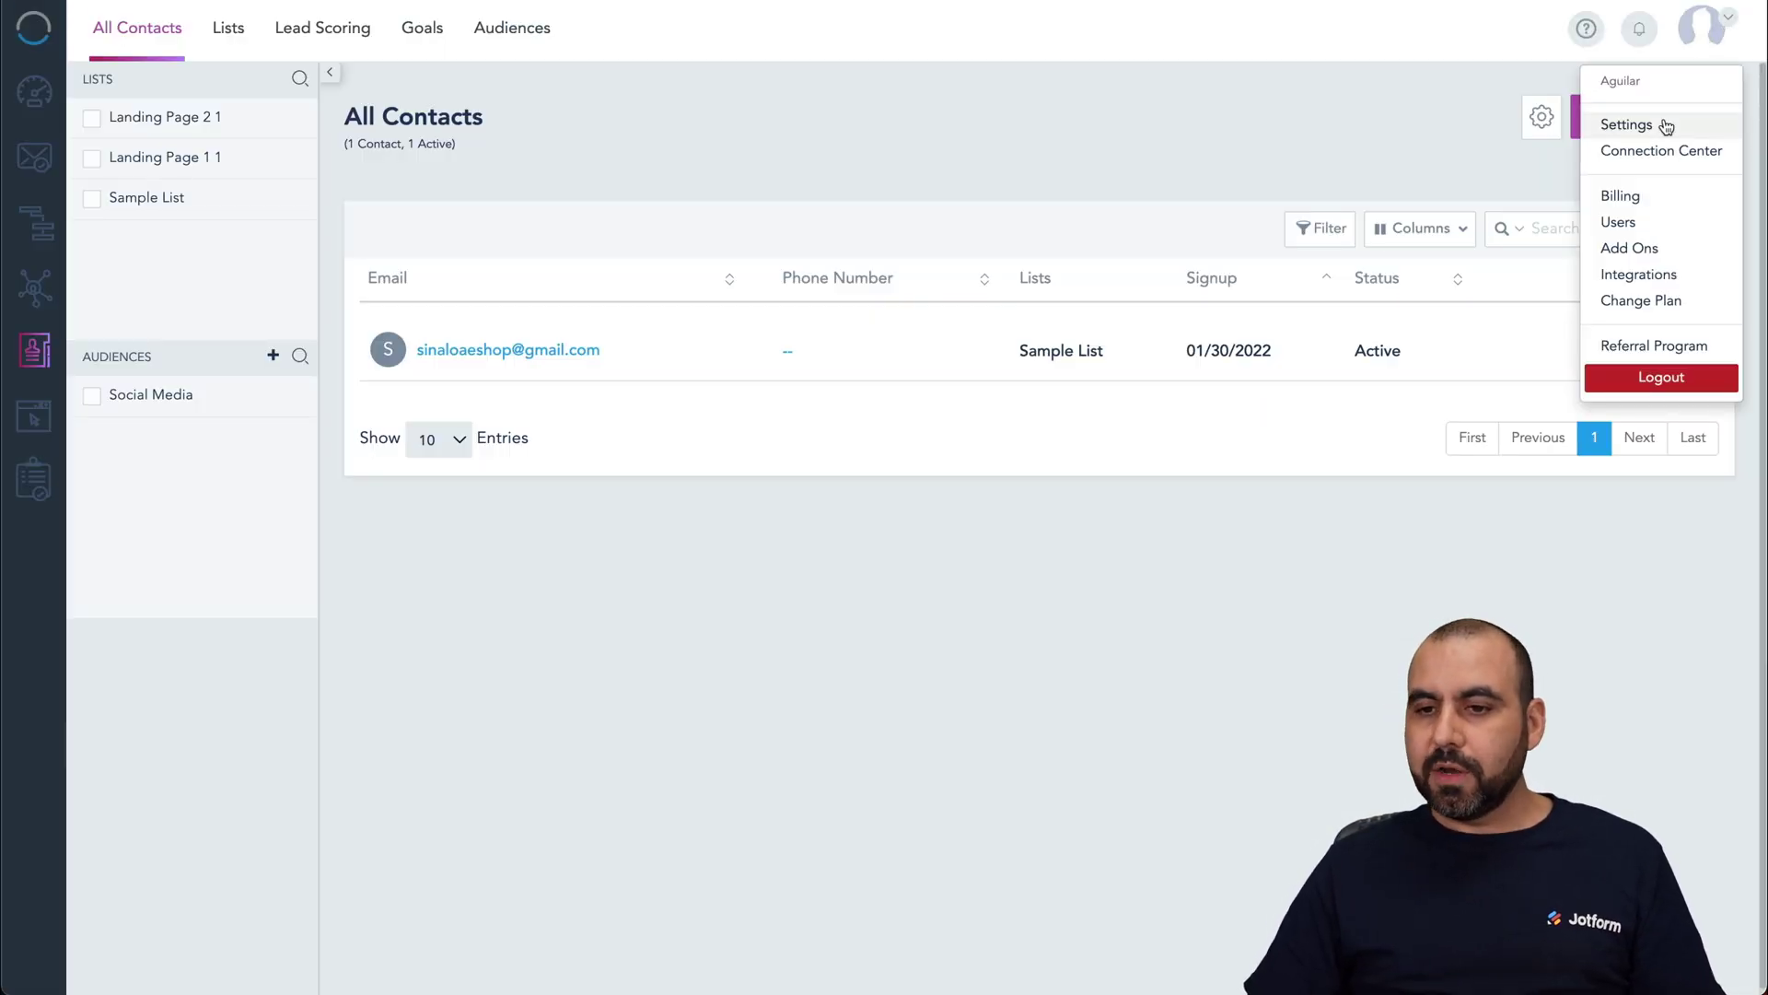
{"action": "left_click", "coordinate": [1667, 126]}
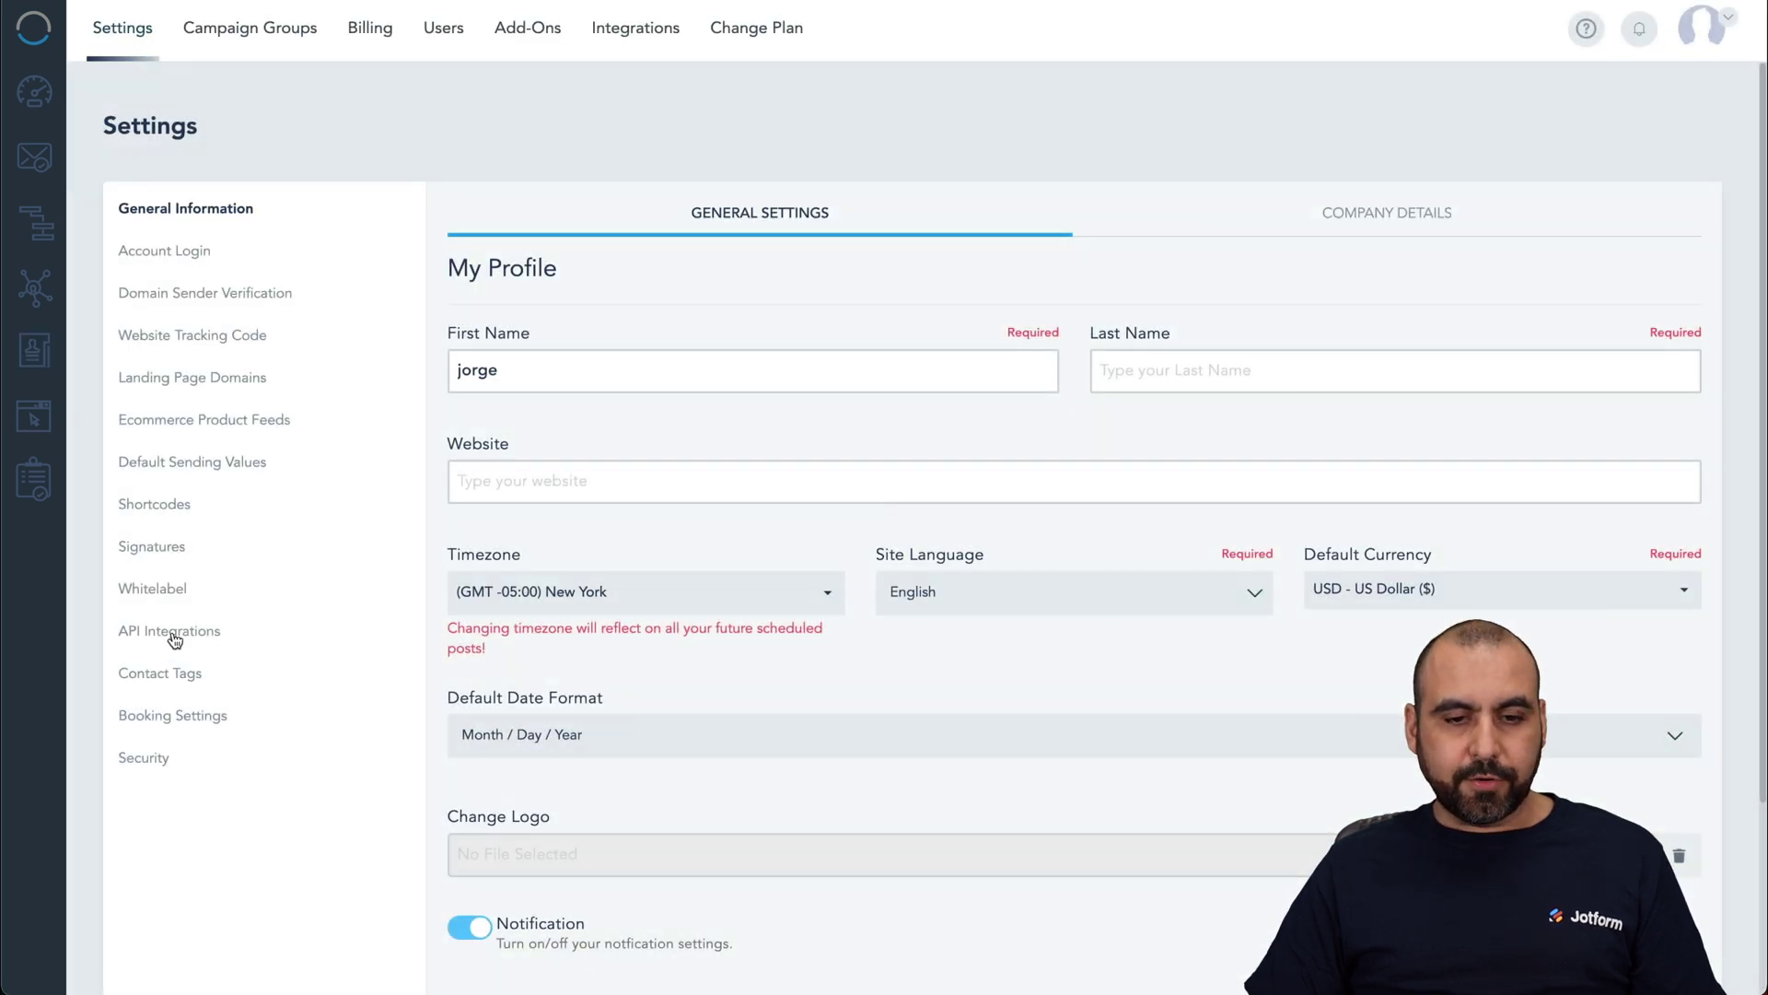
{"action": "left_click", "coordinate": [175, 633]}
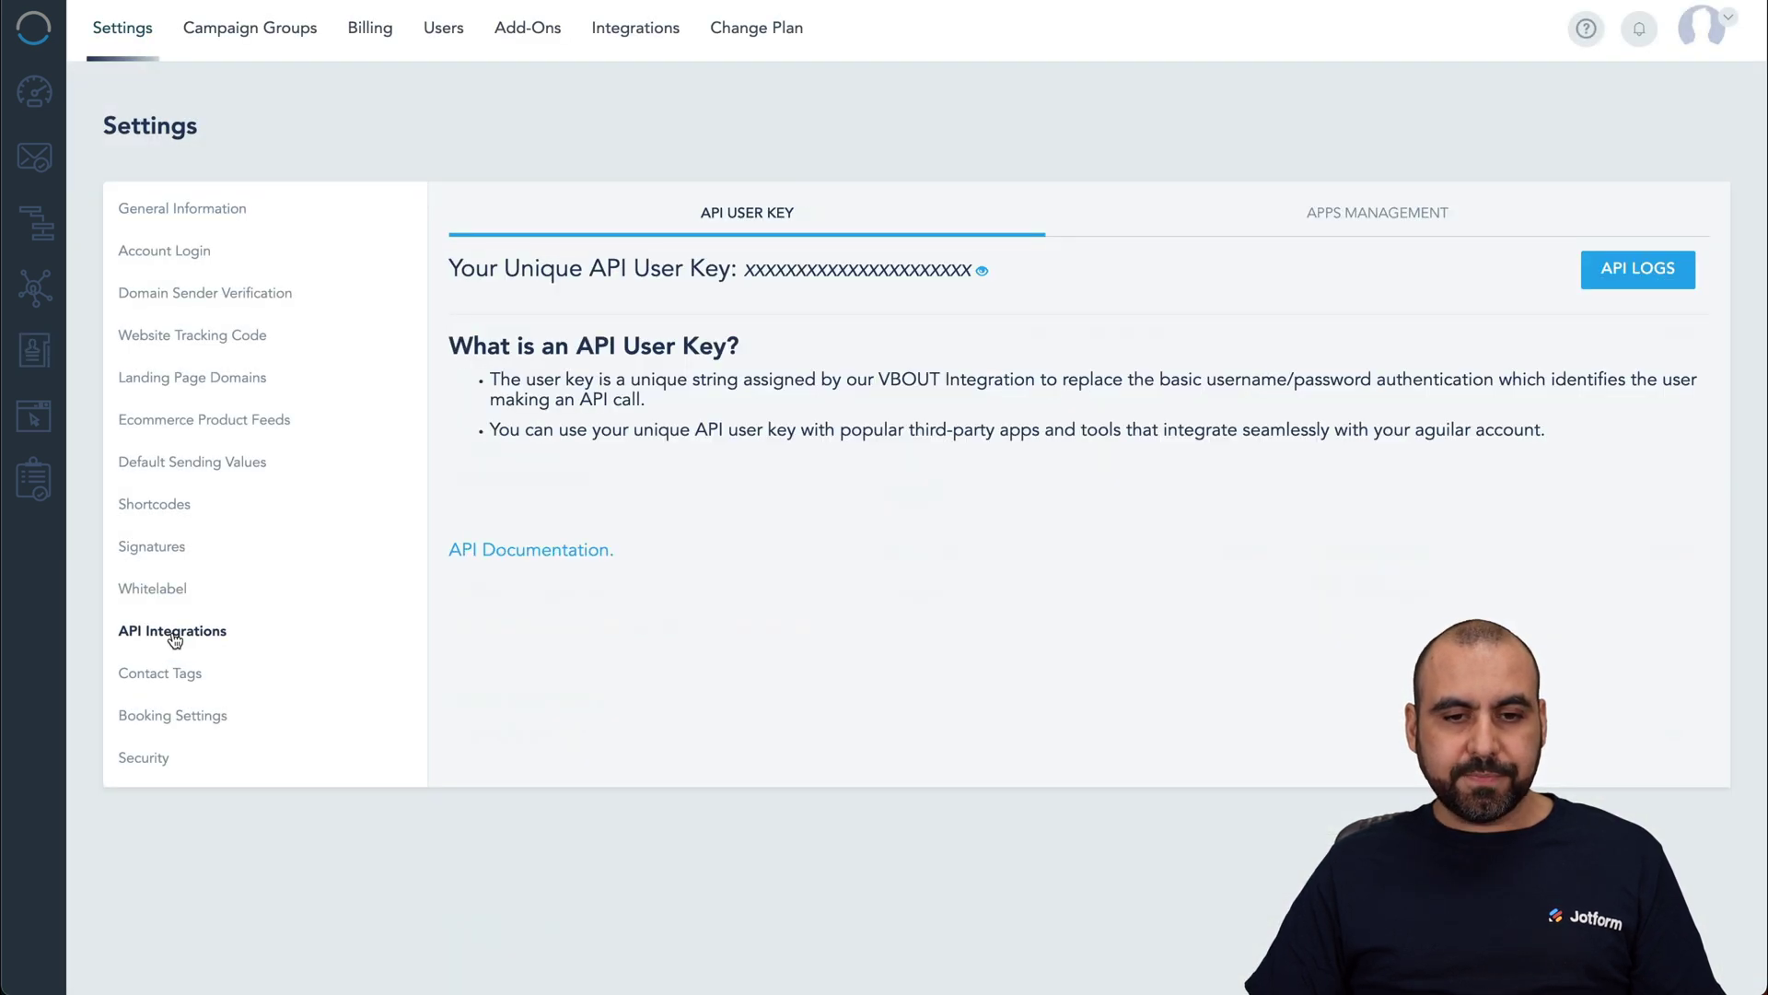
{"action": "left_click", "coordinate": [982, 273]}
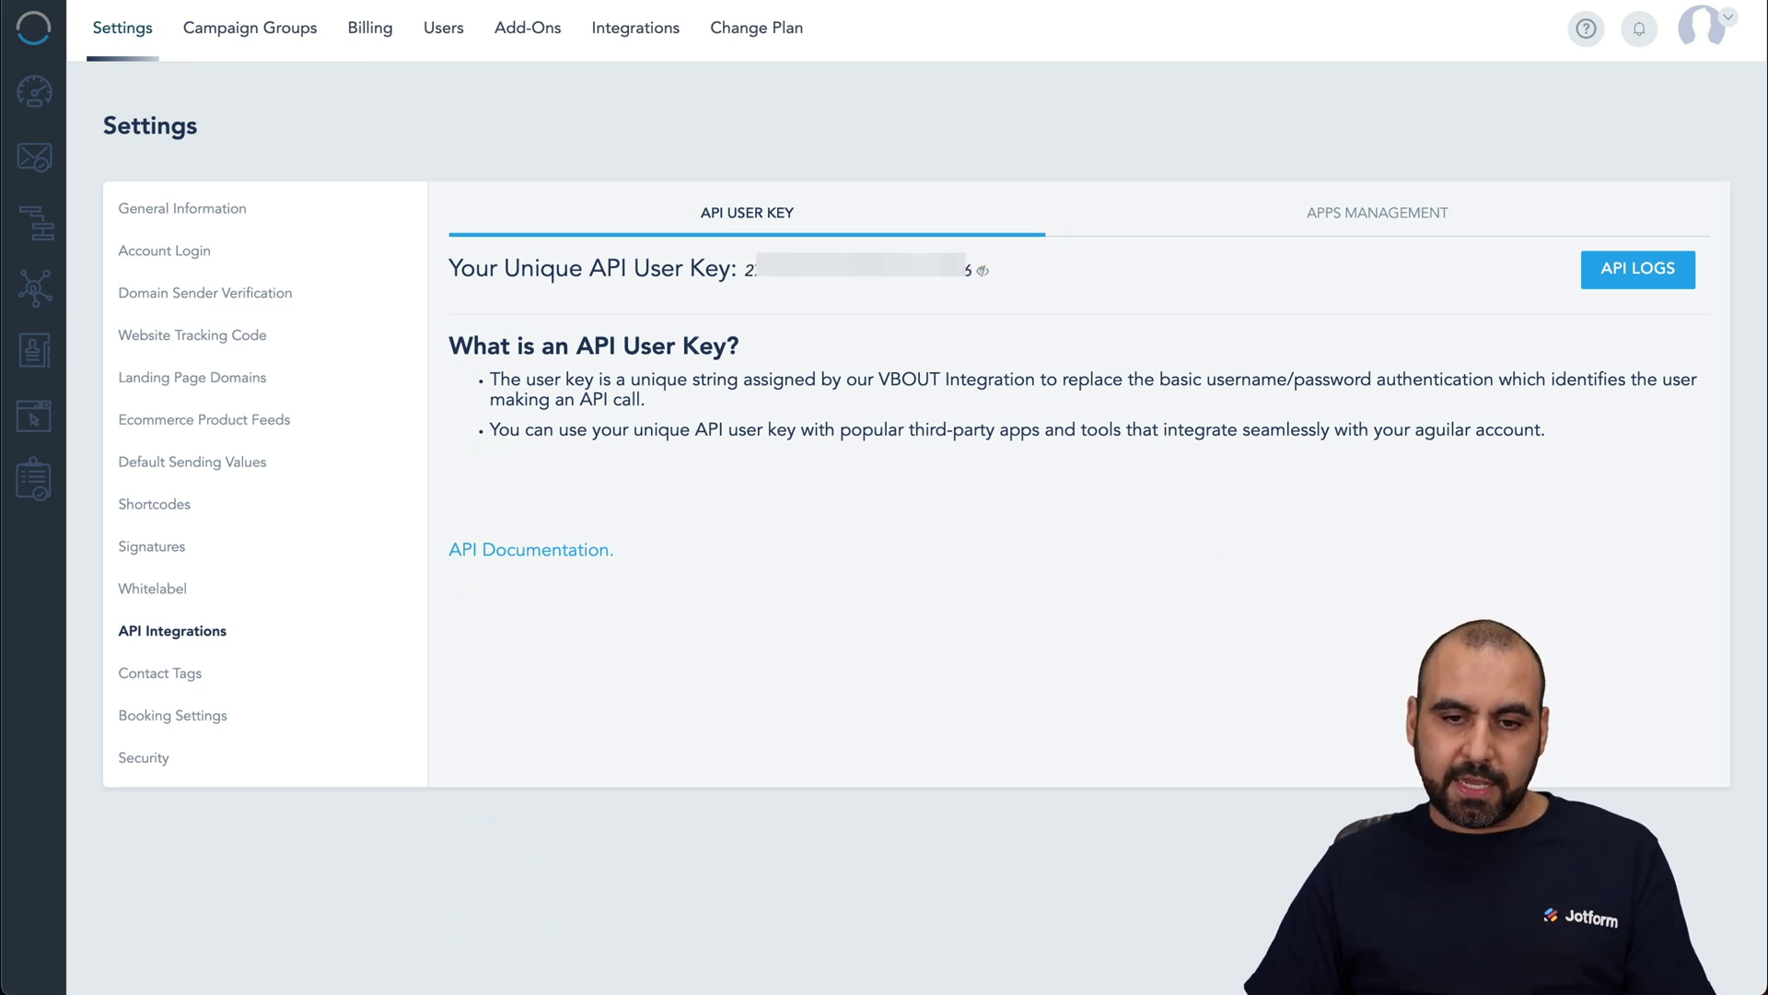
{"action": "left_click_drag", "start_coordinate": [746, 270], "coordinate": [971, 269]}
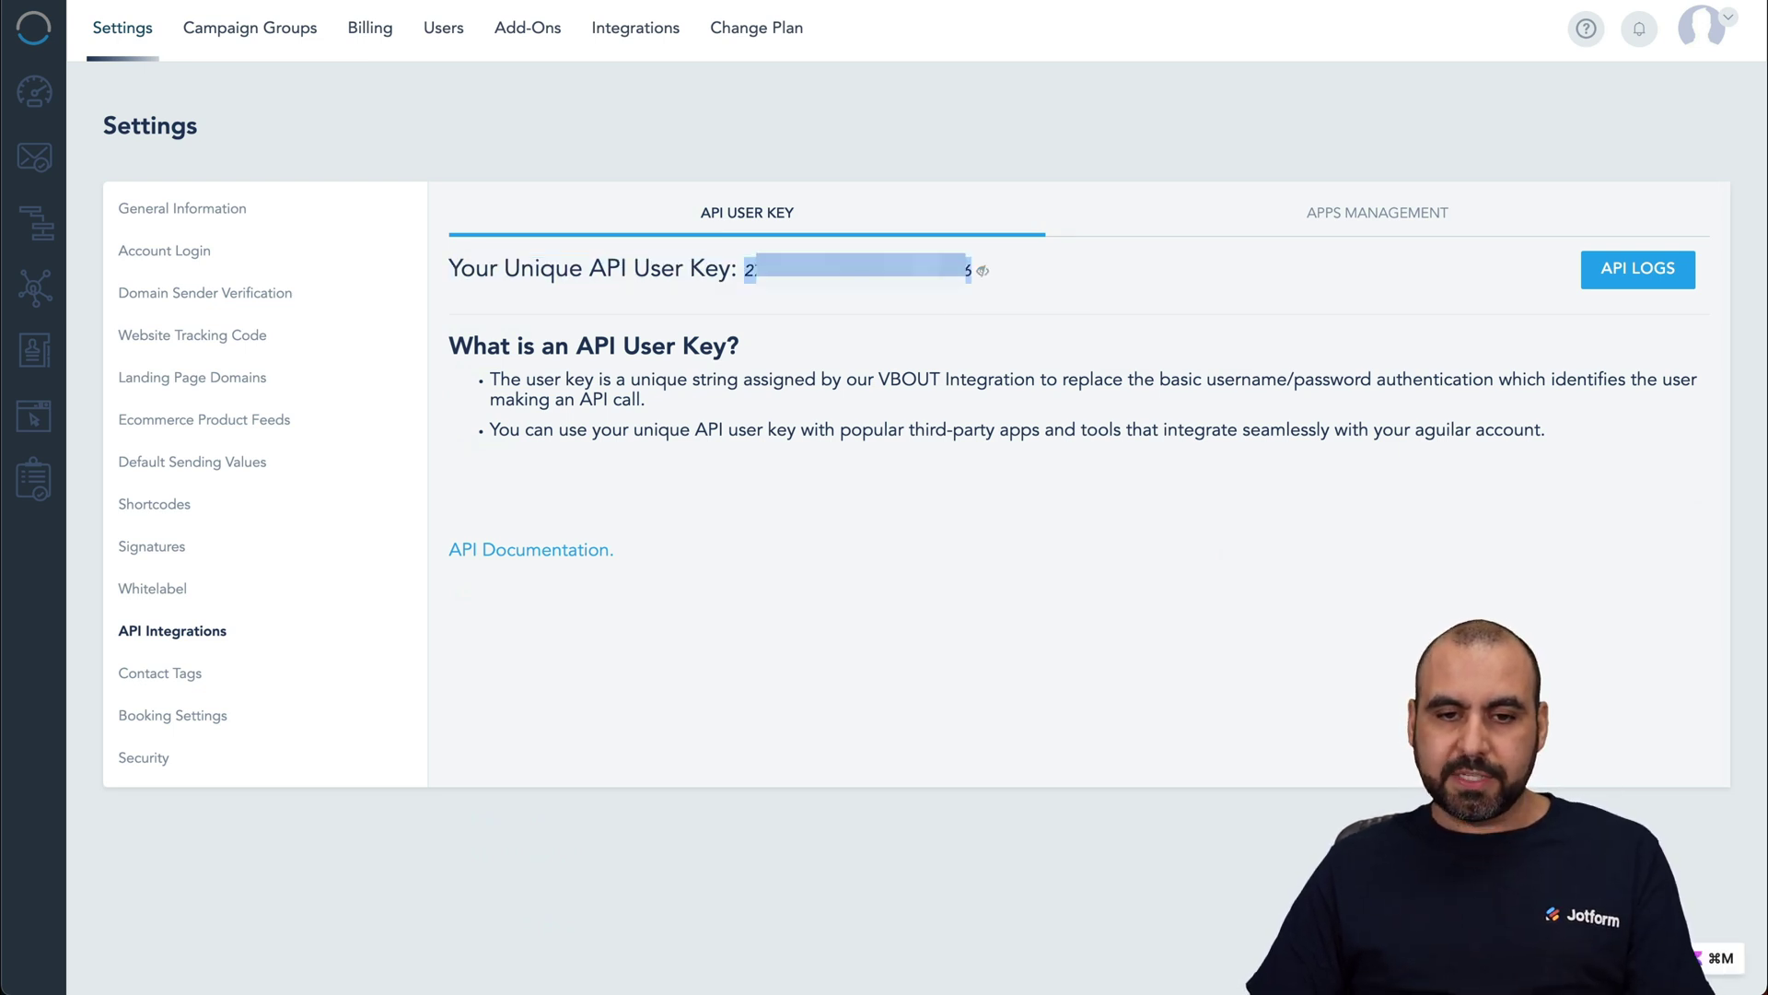
{"action": "left_click", "coordinate": [984, 272]}
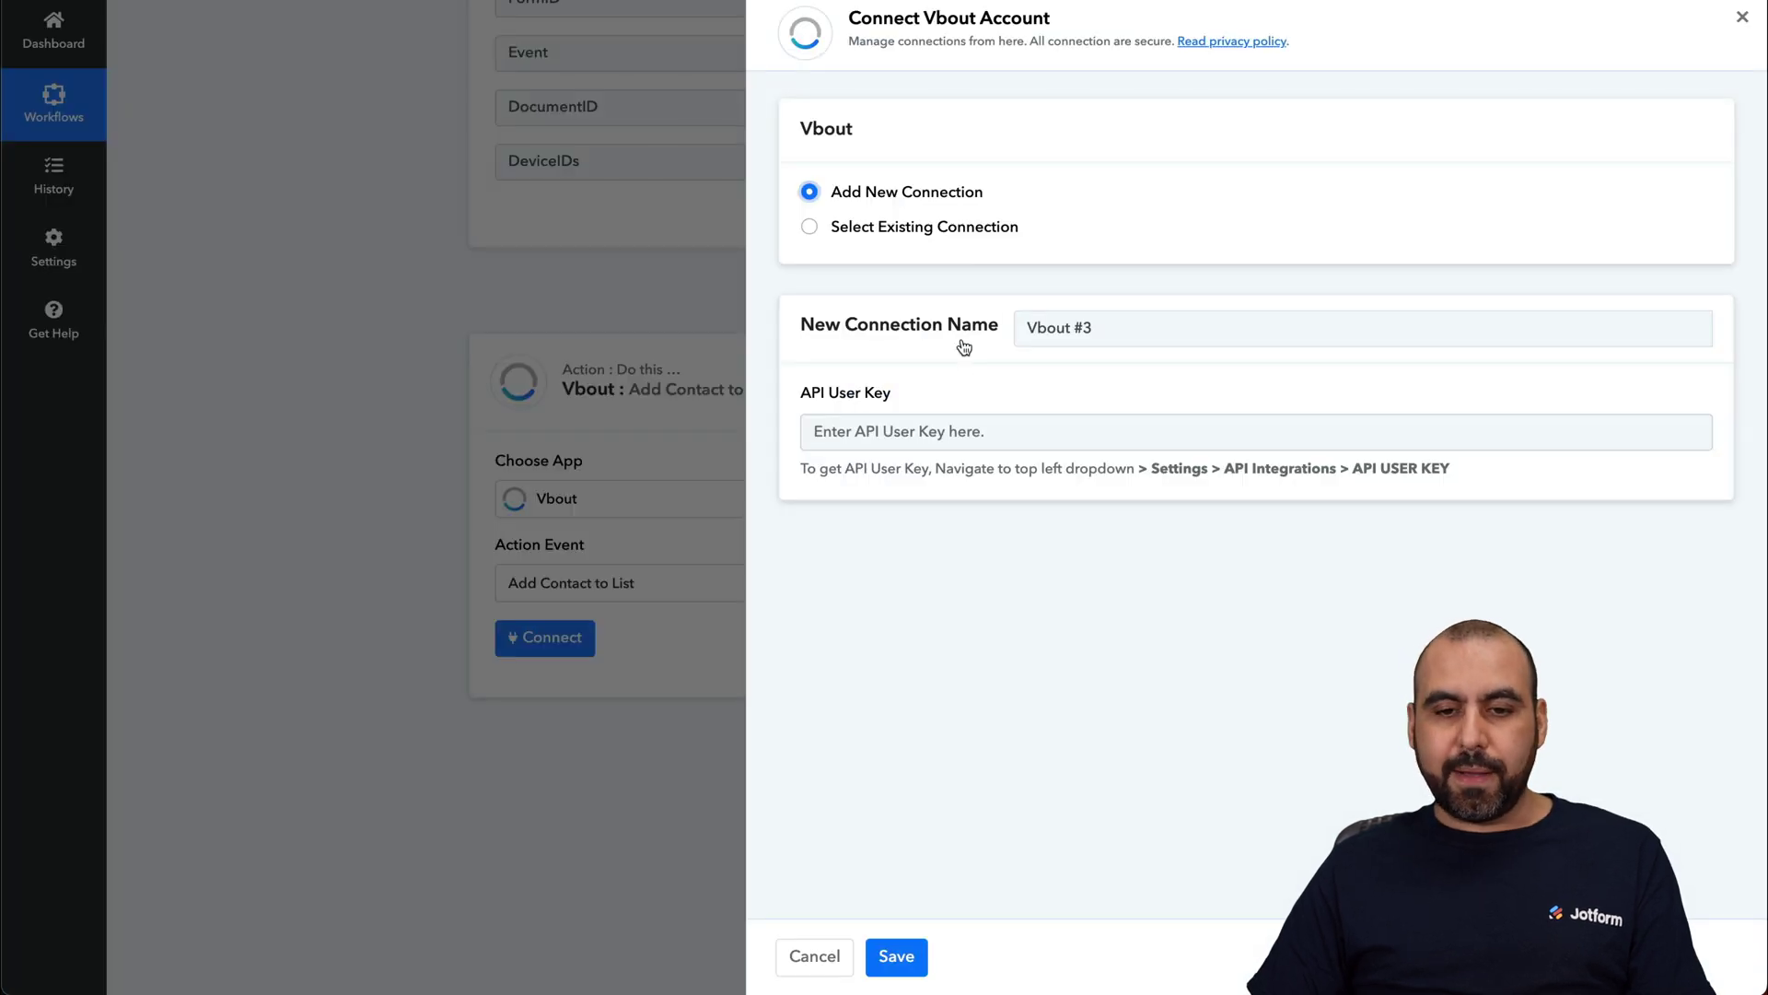
Step: Paste the copied API User Key into the Vbout connection and save it
{"action": "left_click", "coordinate": [817, 430]}
{"action": "key", "text": "ctrl+v"}
{"action": "left_click", "coordinate": [904, 957]}
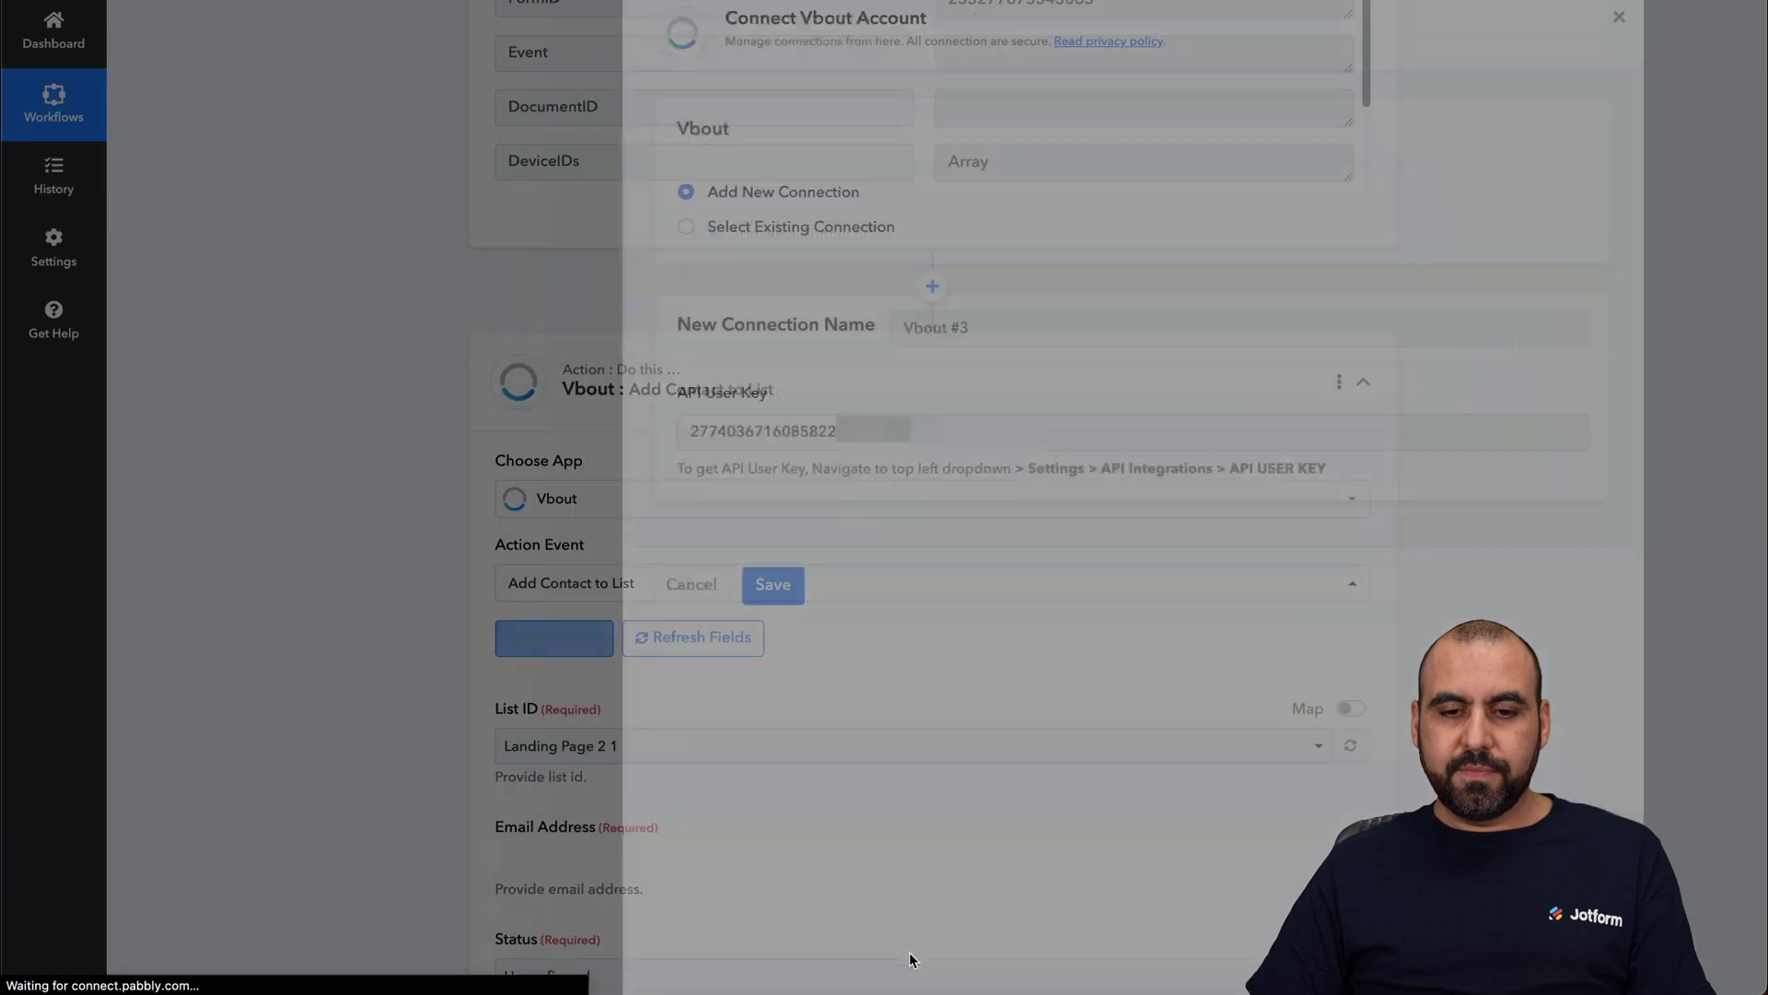
Step: Set the List ID to Sample List
{"action": "scroll", "coordinate": [357, 718], "scroll_direction": "down", "scroll_amount": 5}
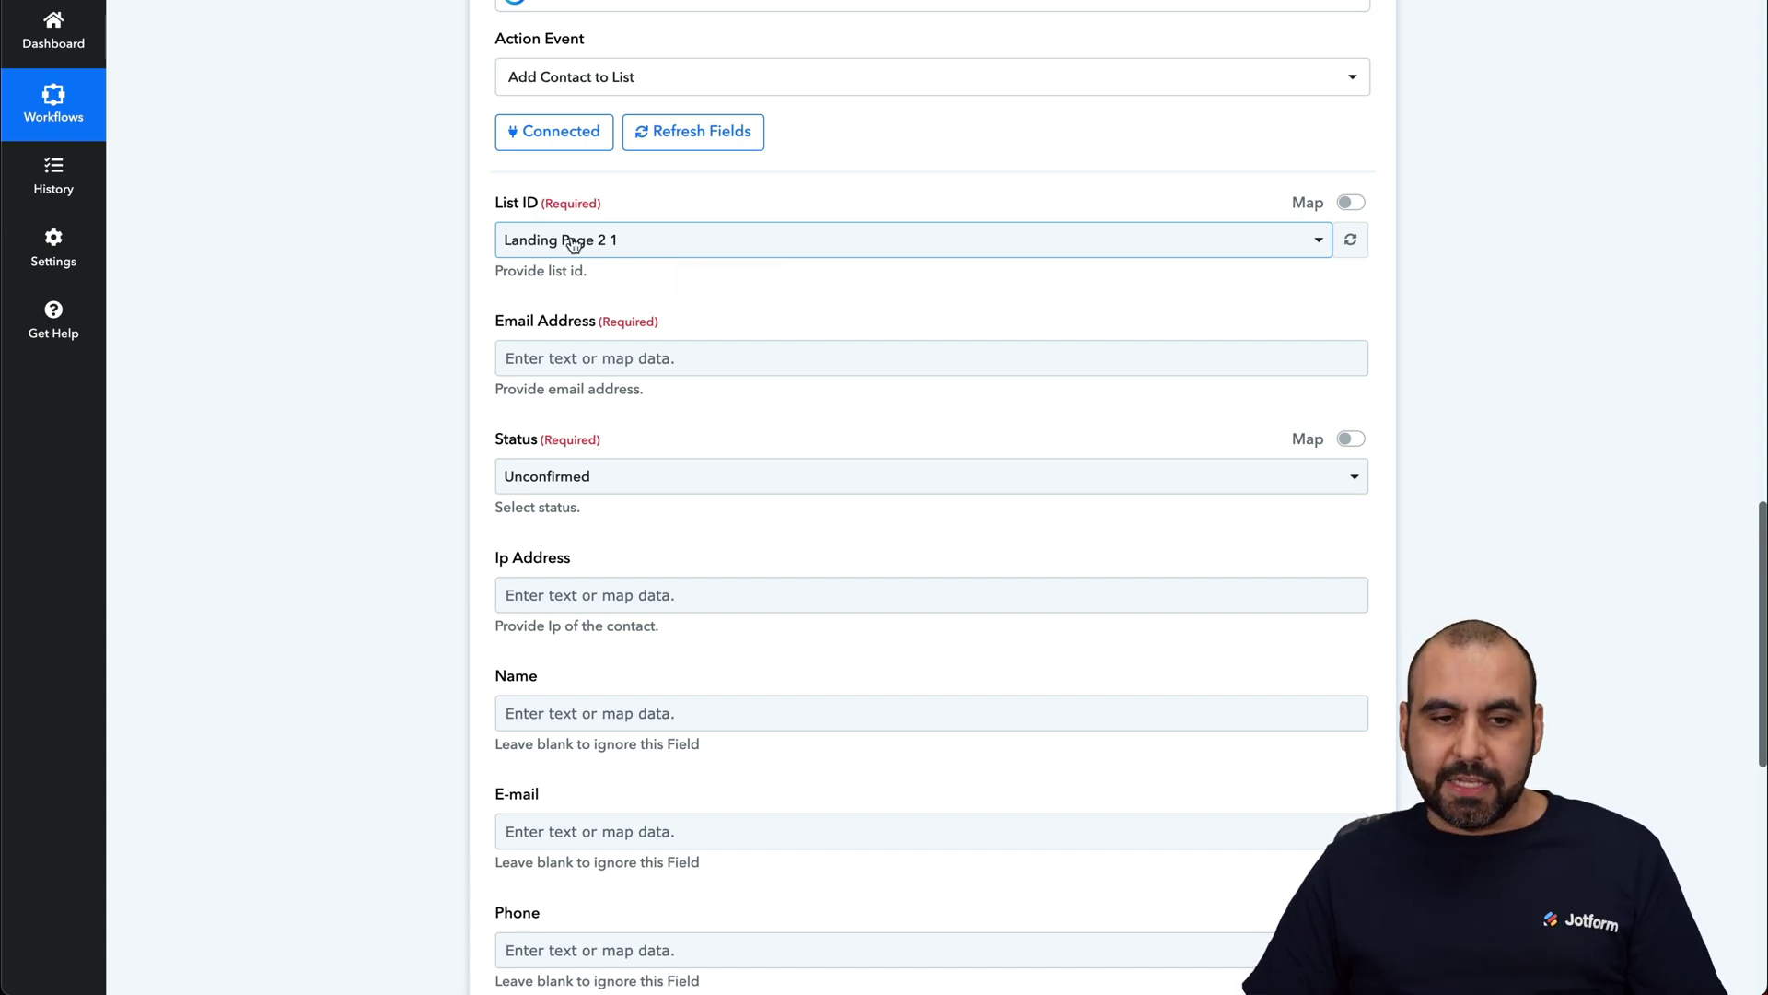
{"action": "left_click", "coordinate": [711, 240]}
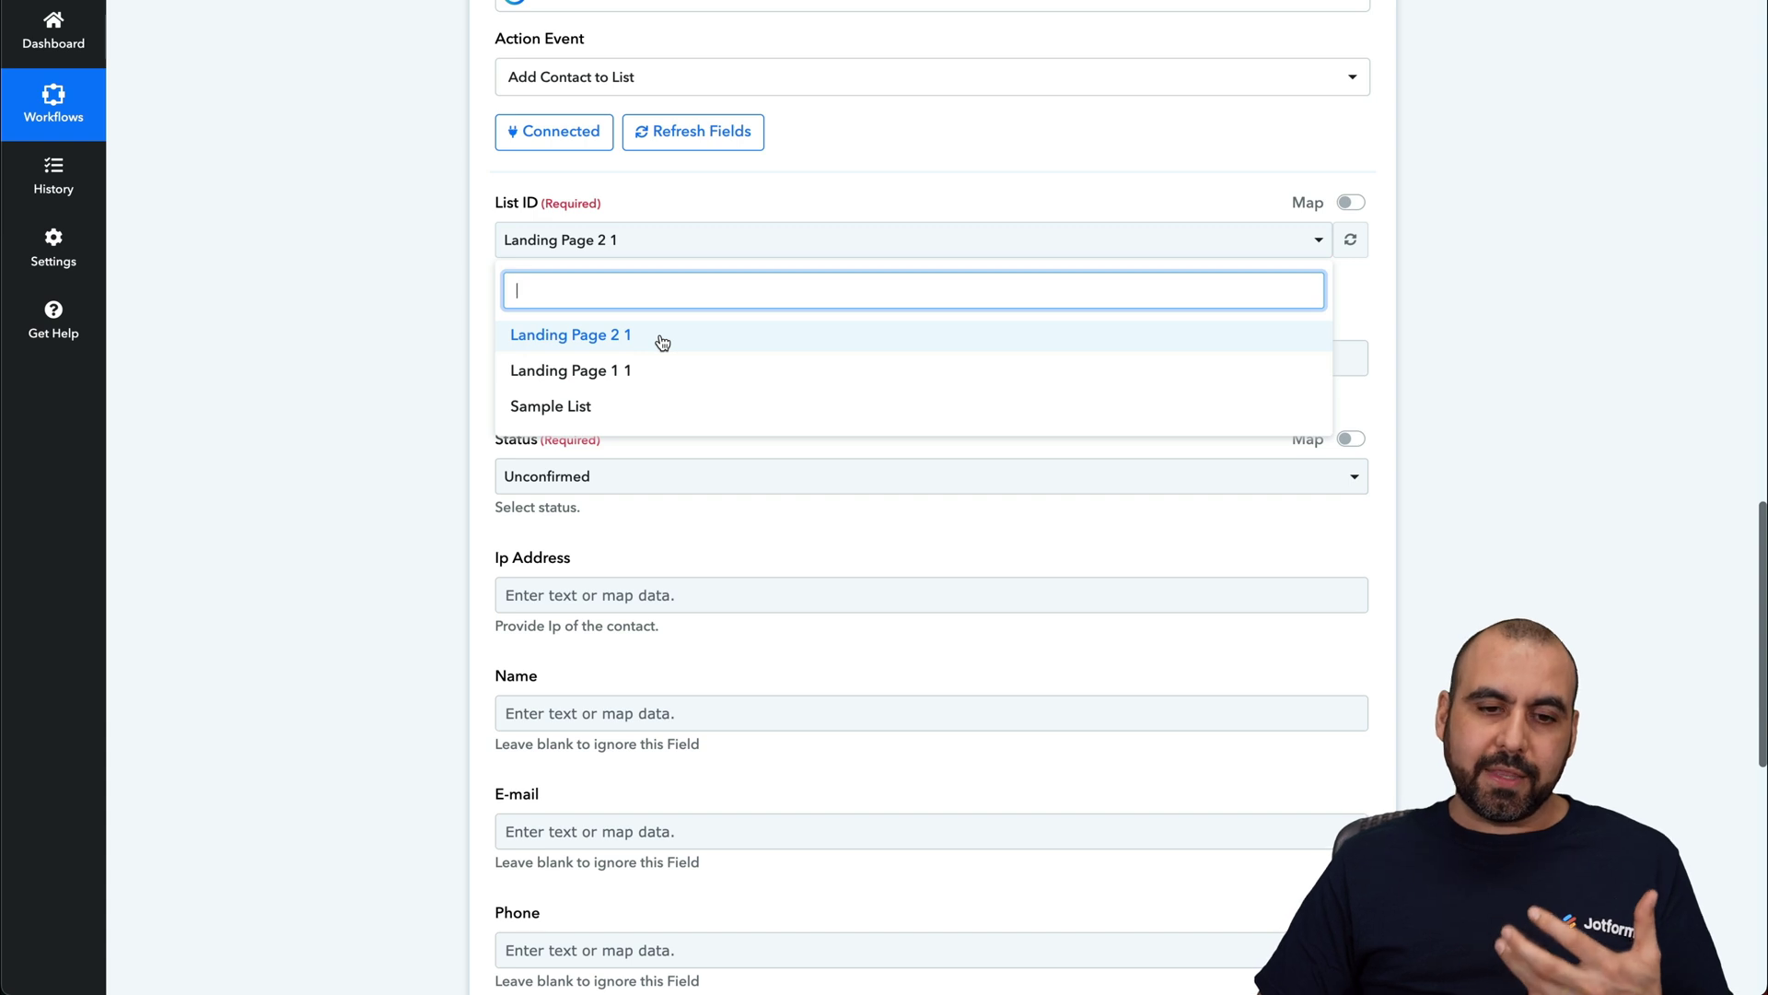
{"action": "left_click", "coordinate": [621, 406]}
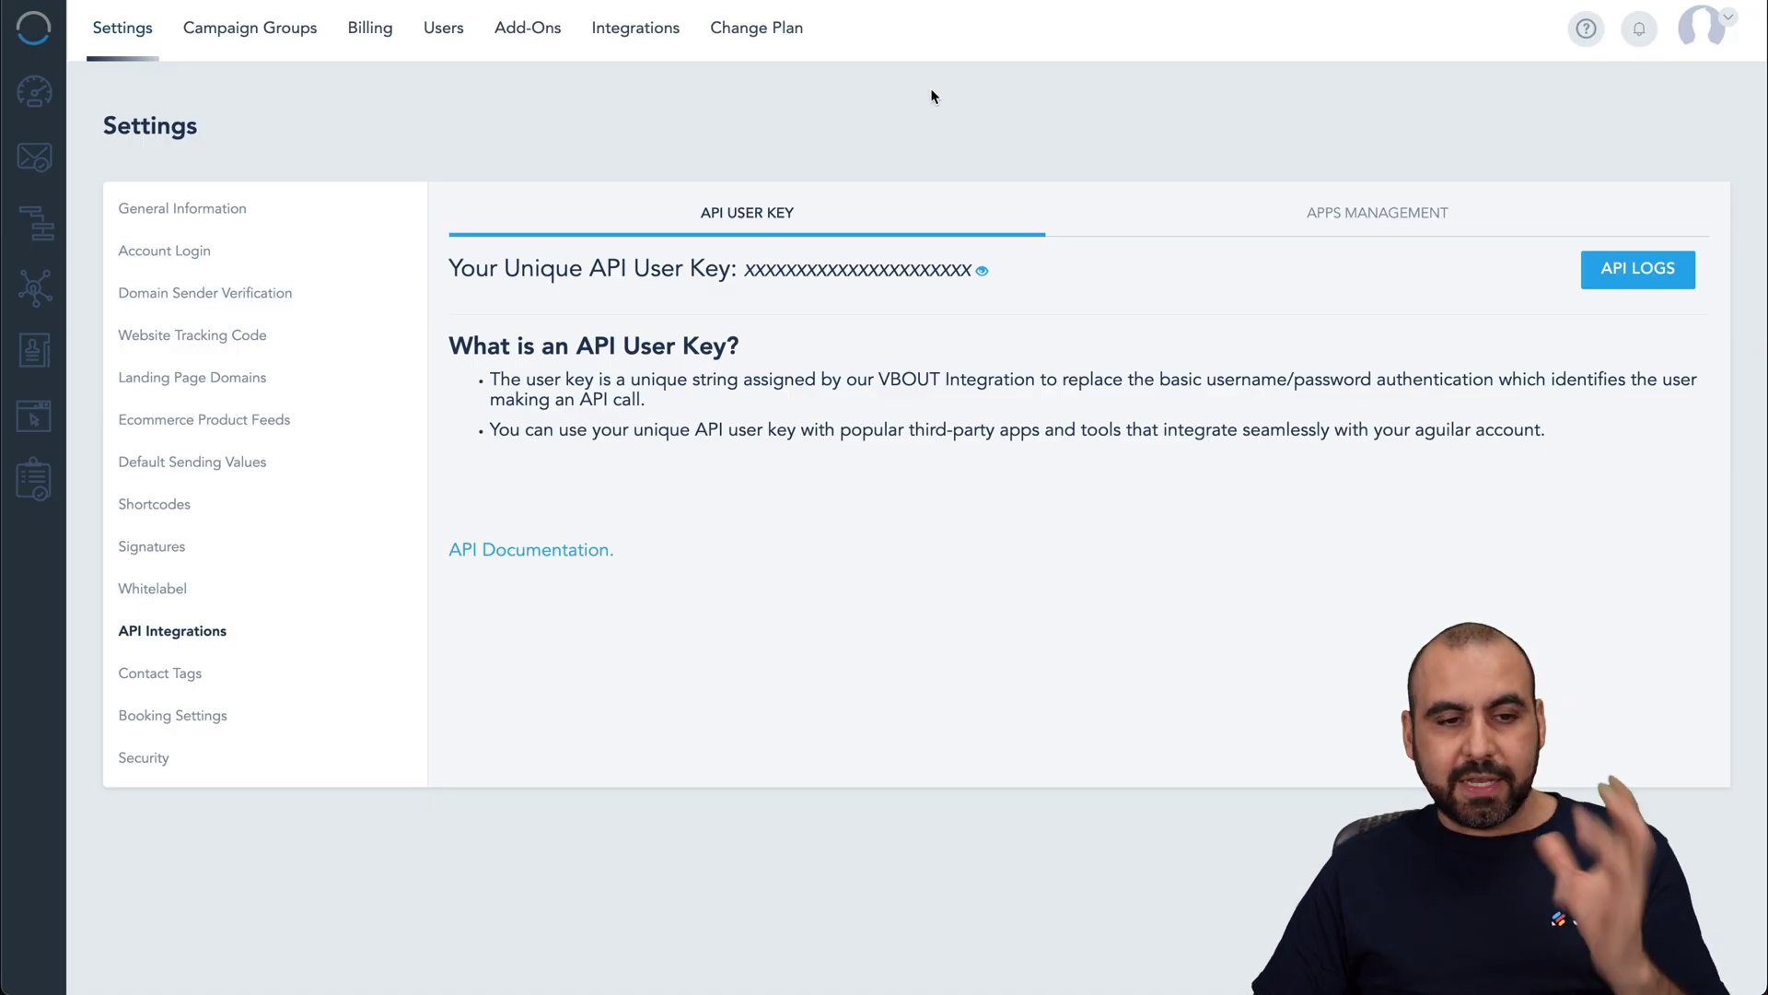
Step: Filter VBOUT contacts to Sample List, which shows a single active contact
{"action": "left_click", "coordinate": [32, 354]}
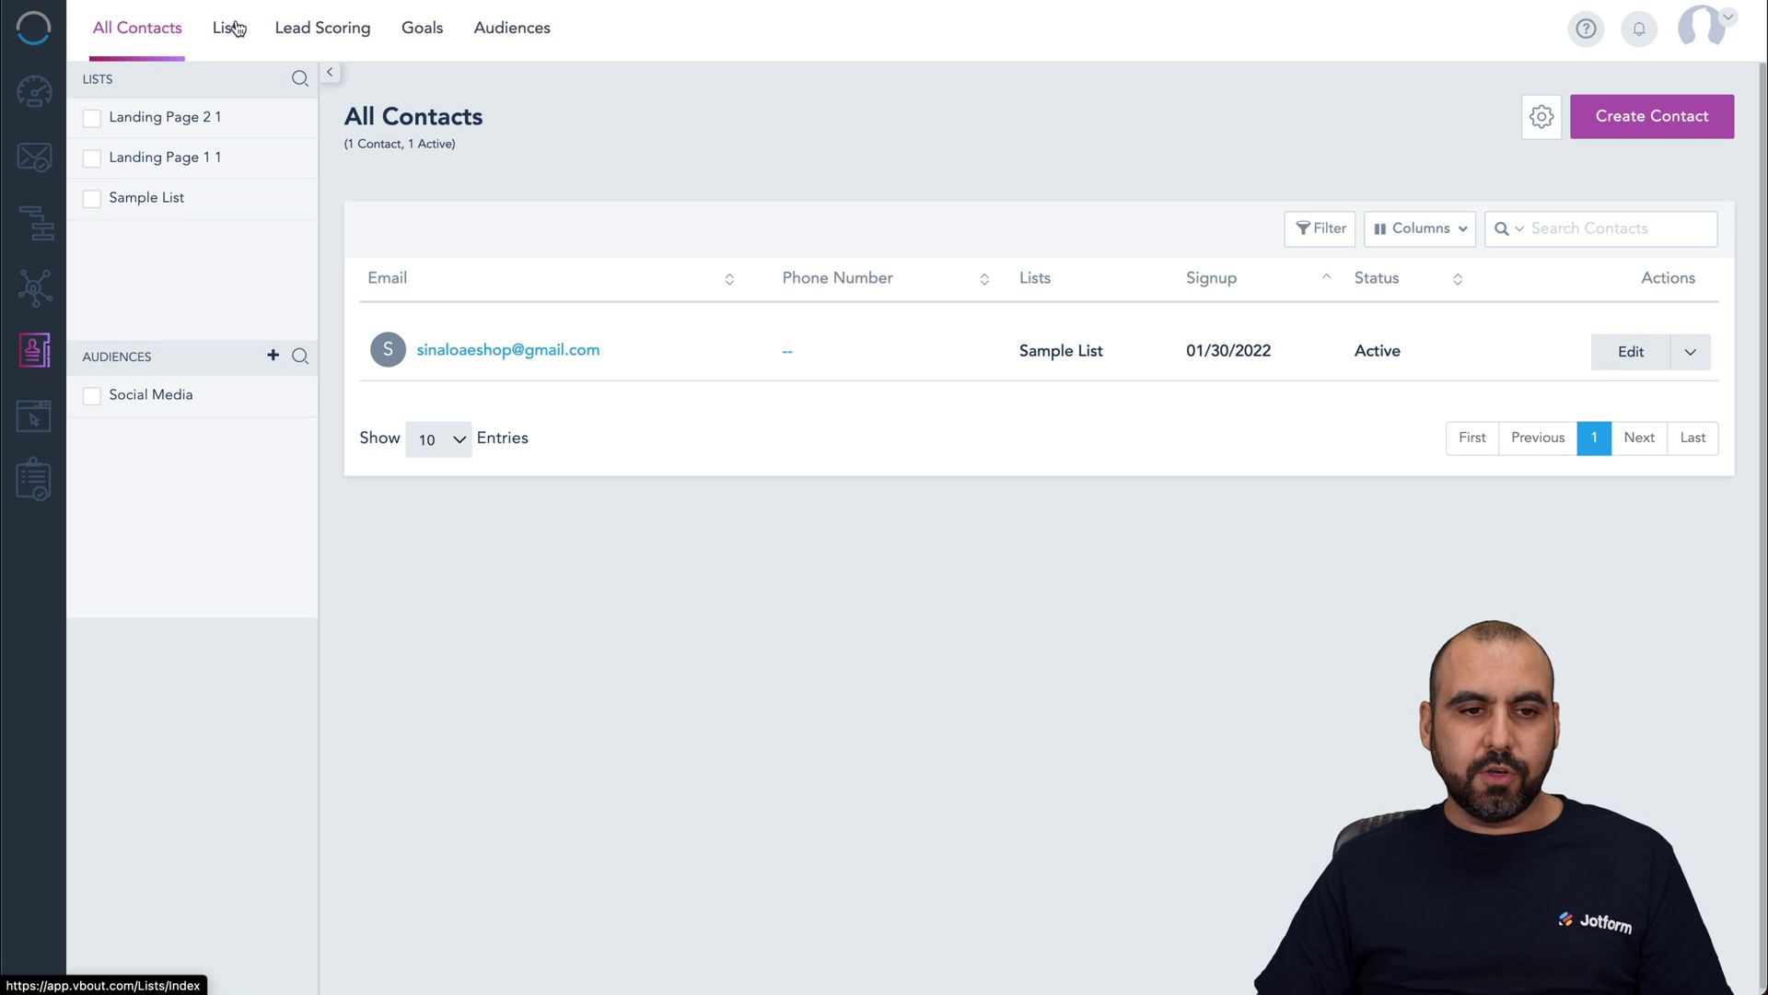
{"action": "left_click", "coordinate": [229, 31]}
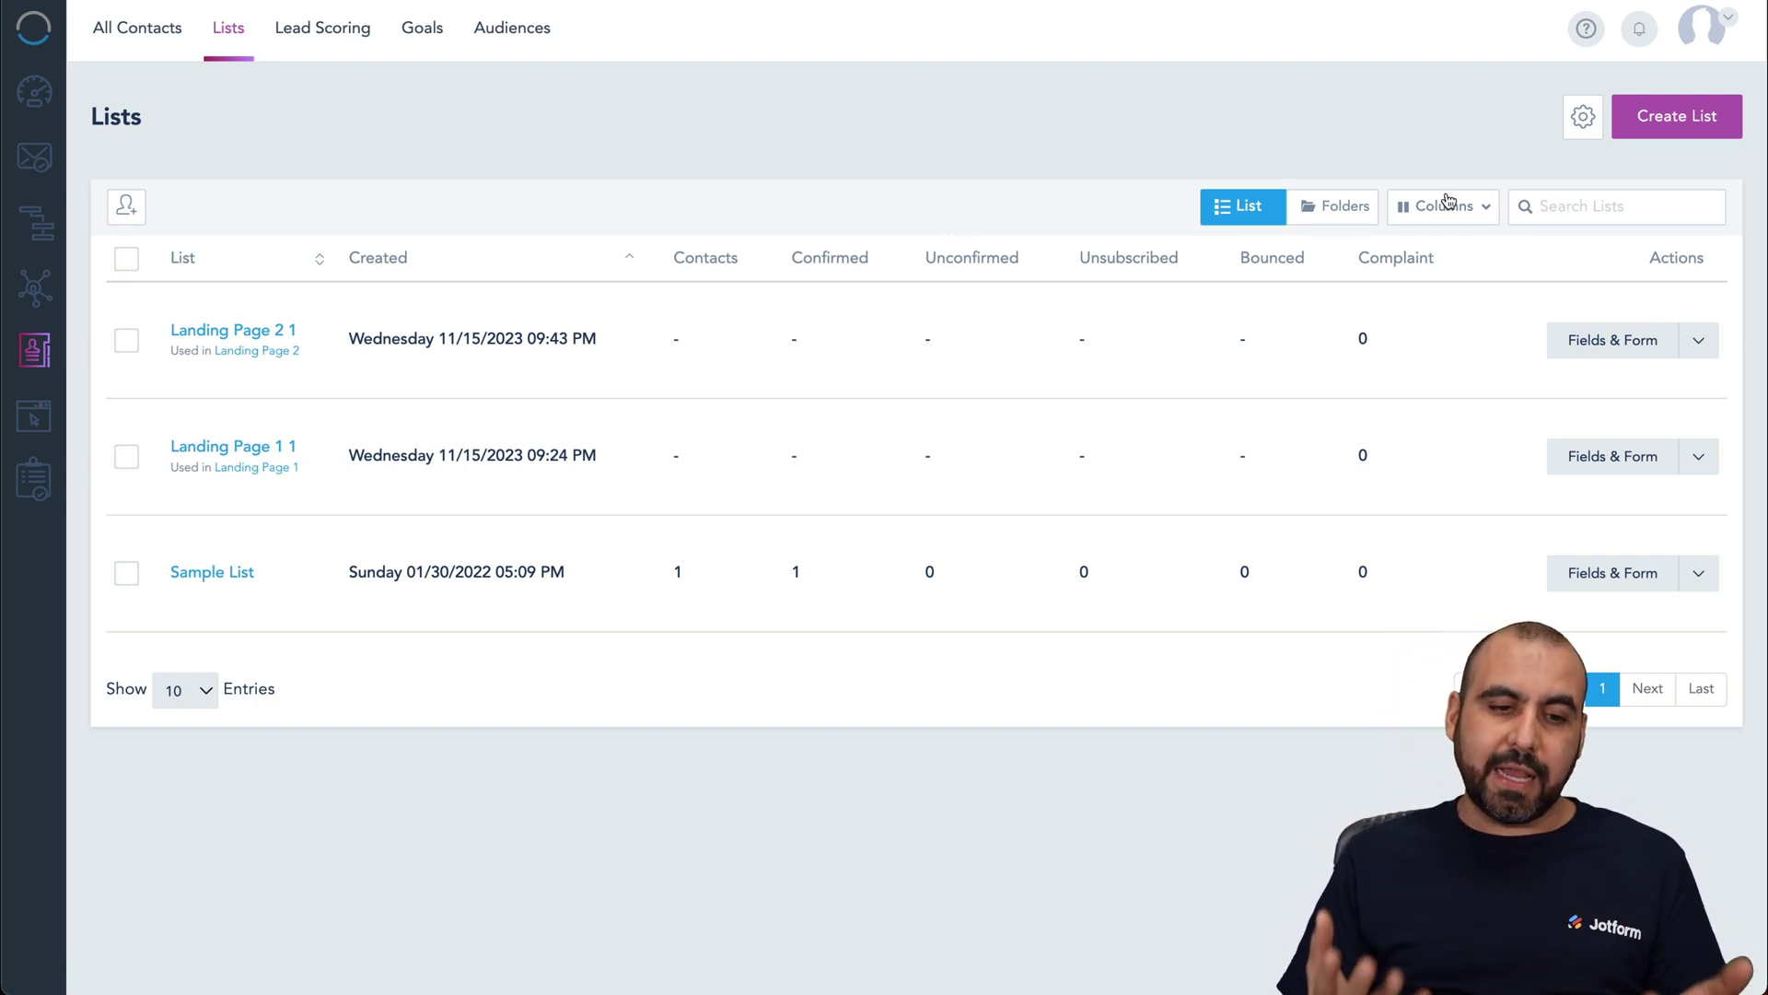
{"action": "left_click", "coordinate": [211, 571]}
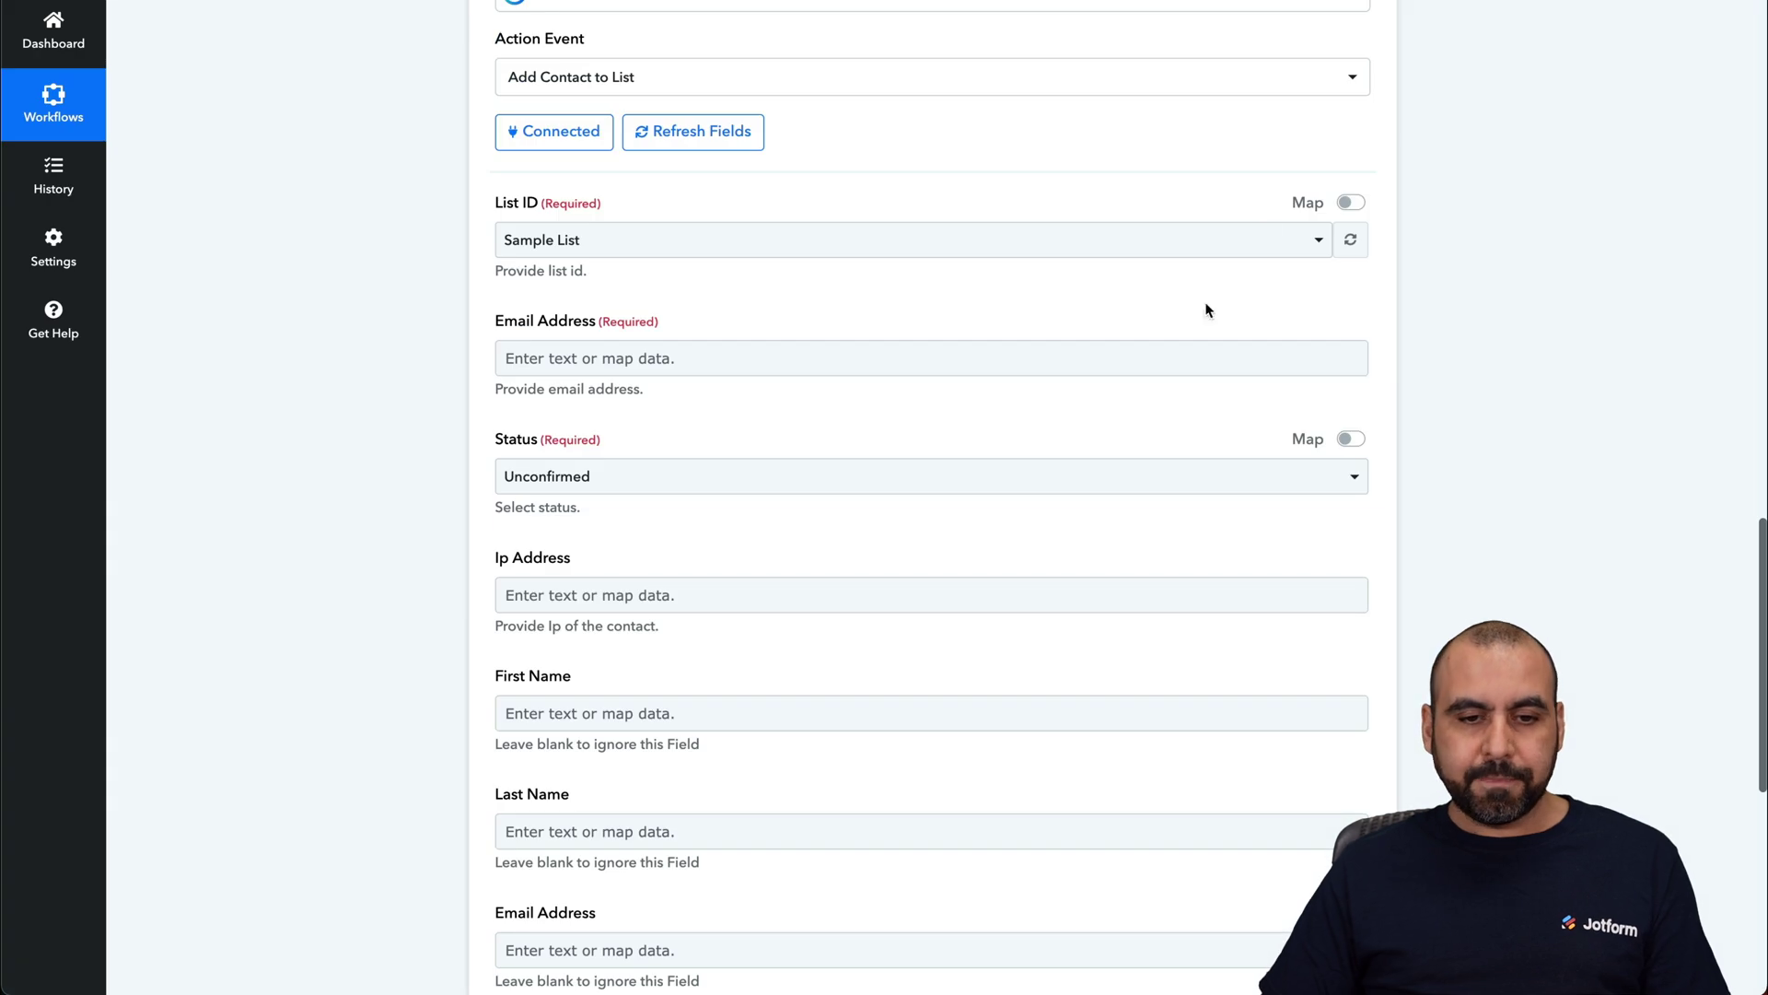
Step: Map the Email Address field to the Jotform response's Q5 Email answer
{"action": "left_click", "coordinate": [594, 358]}
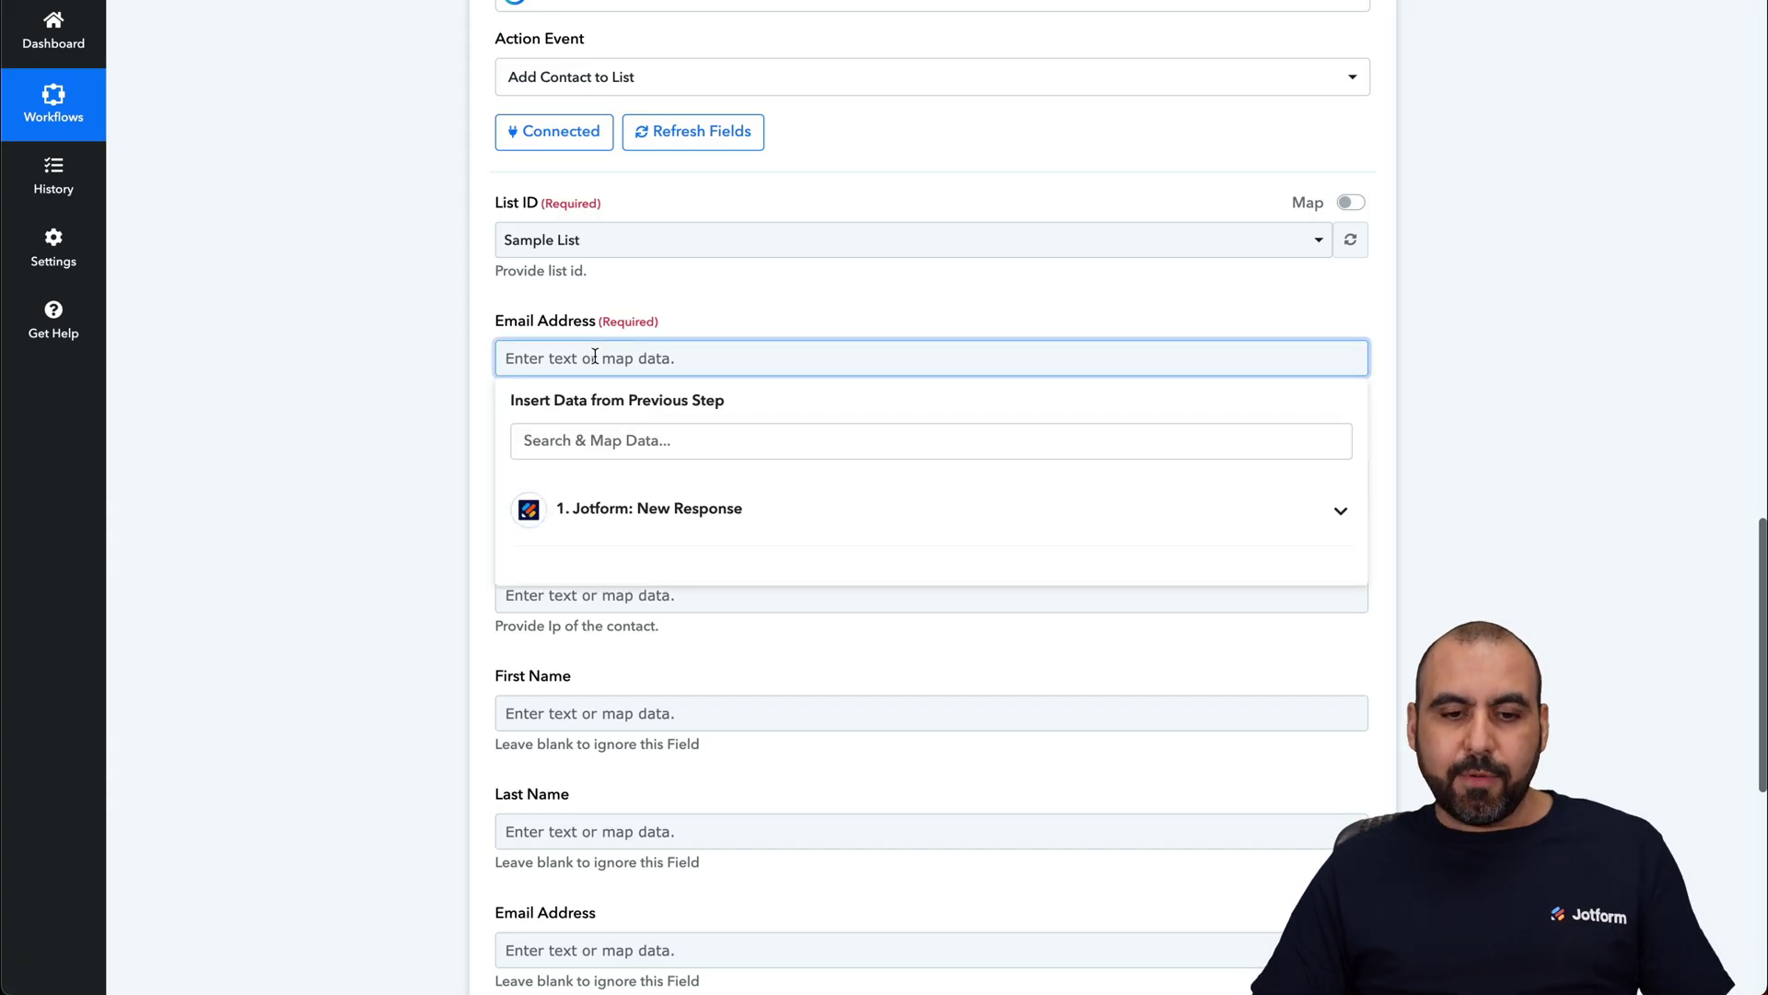
{"action": "left_click", "coordinate": [692, 512]}
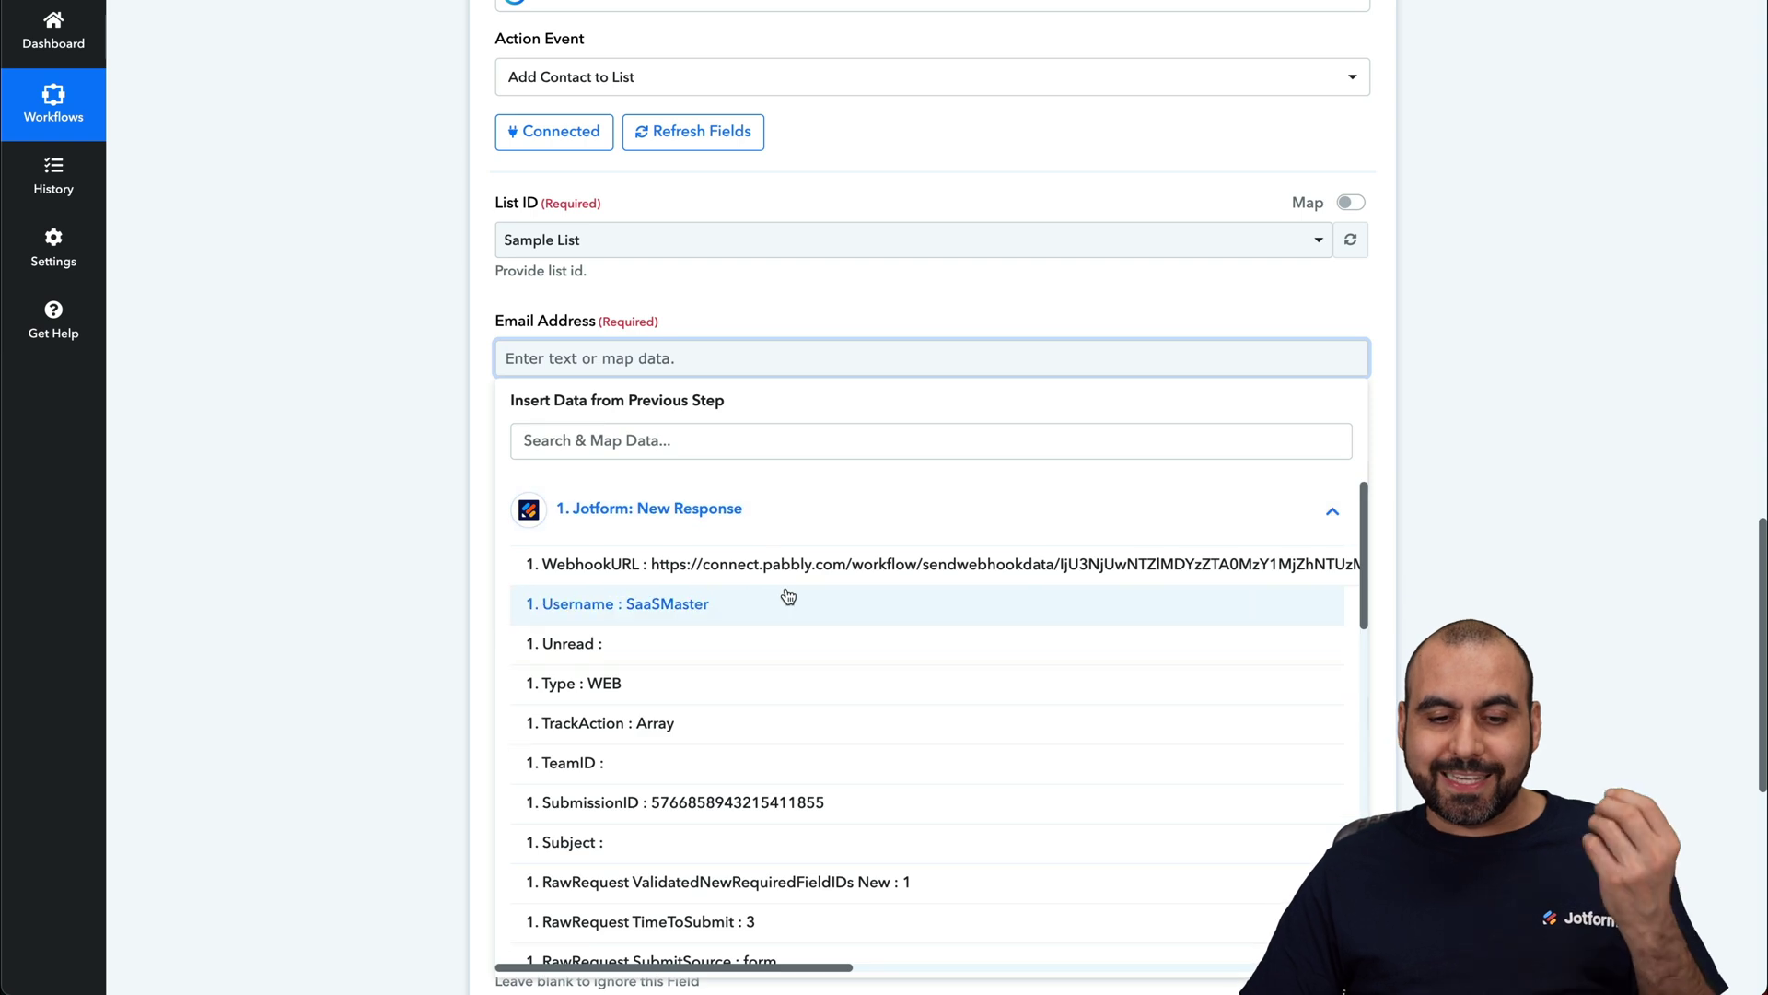
{"action": "scroll", "coordinate": [785, 596], "scroll_direction": "down", "scroll_amount": 5}
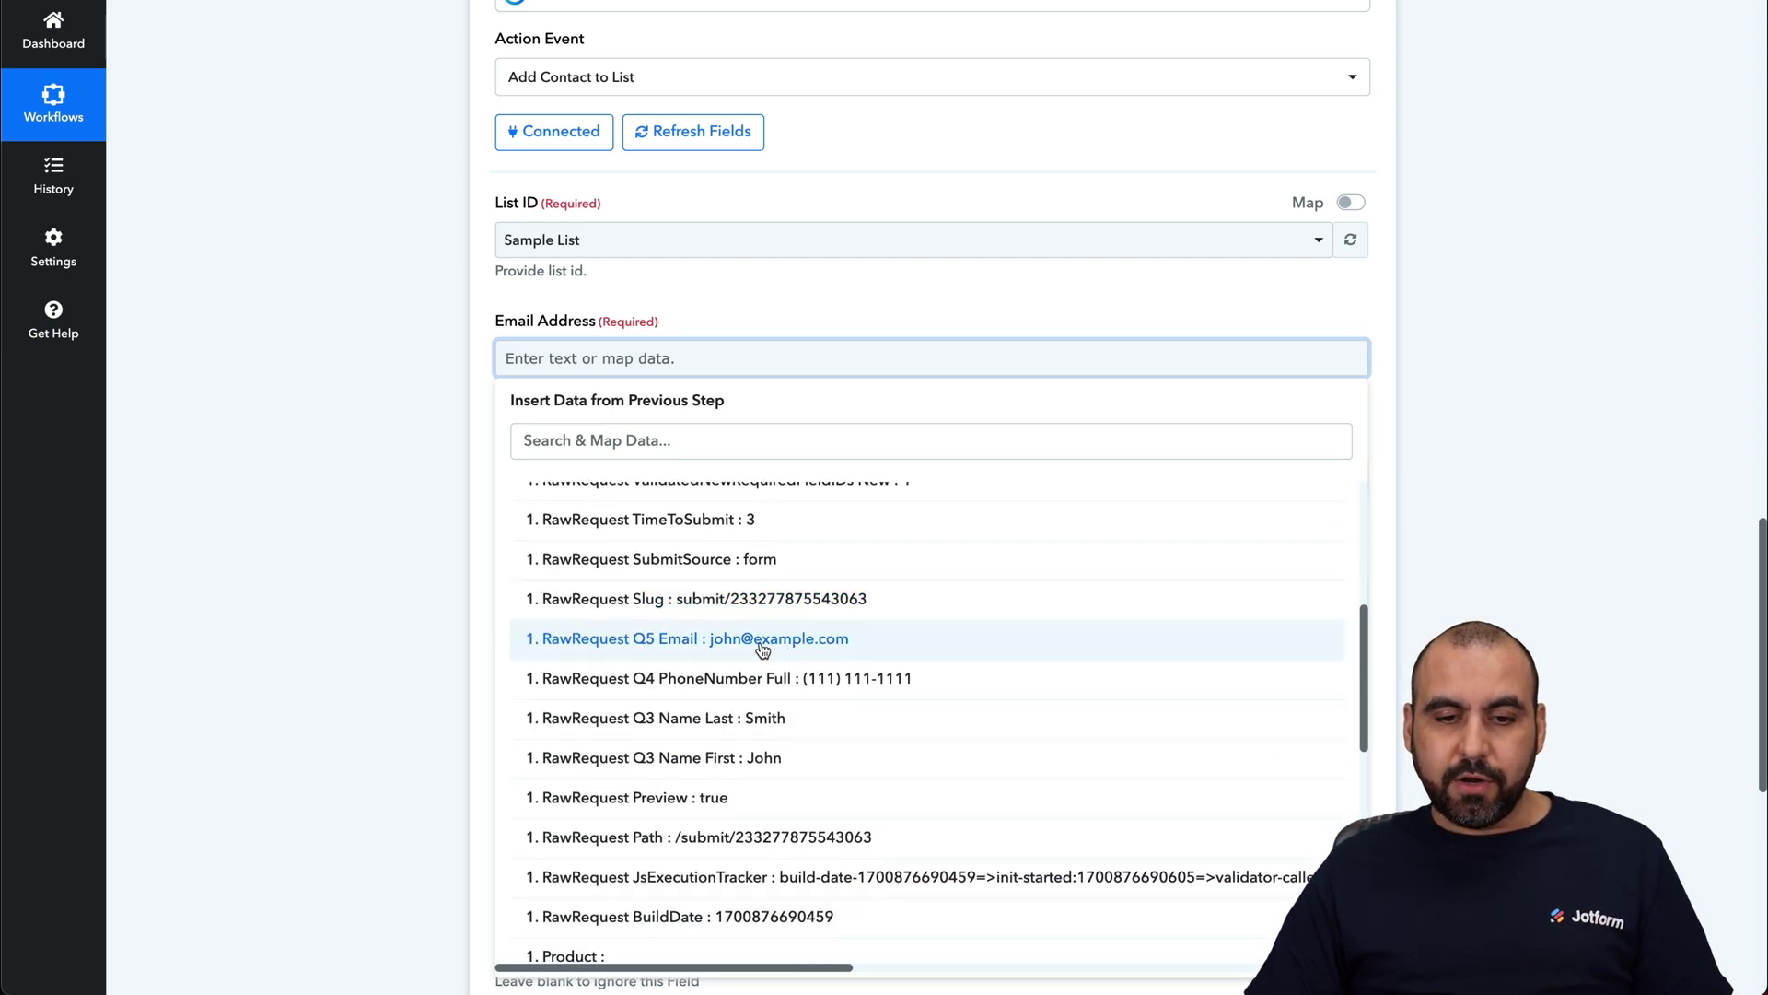
{"action": "left_click", "coordinate": [764, 585]}
{"action": "left_click", "coordinate": [406, 379]}
Step: Set the contact Status to Active
{"action": "left_click", "coordinate": [630, 489]}
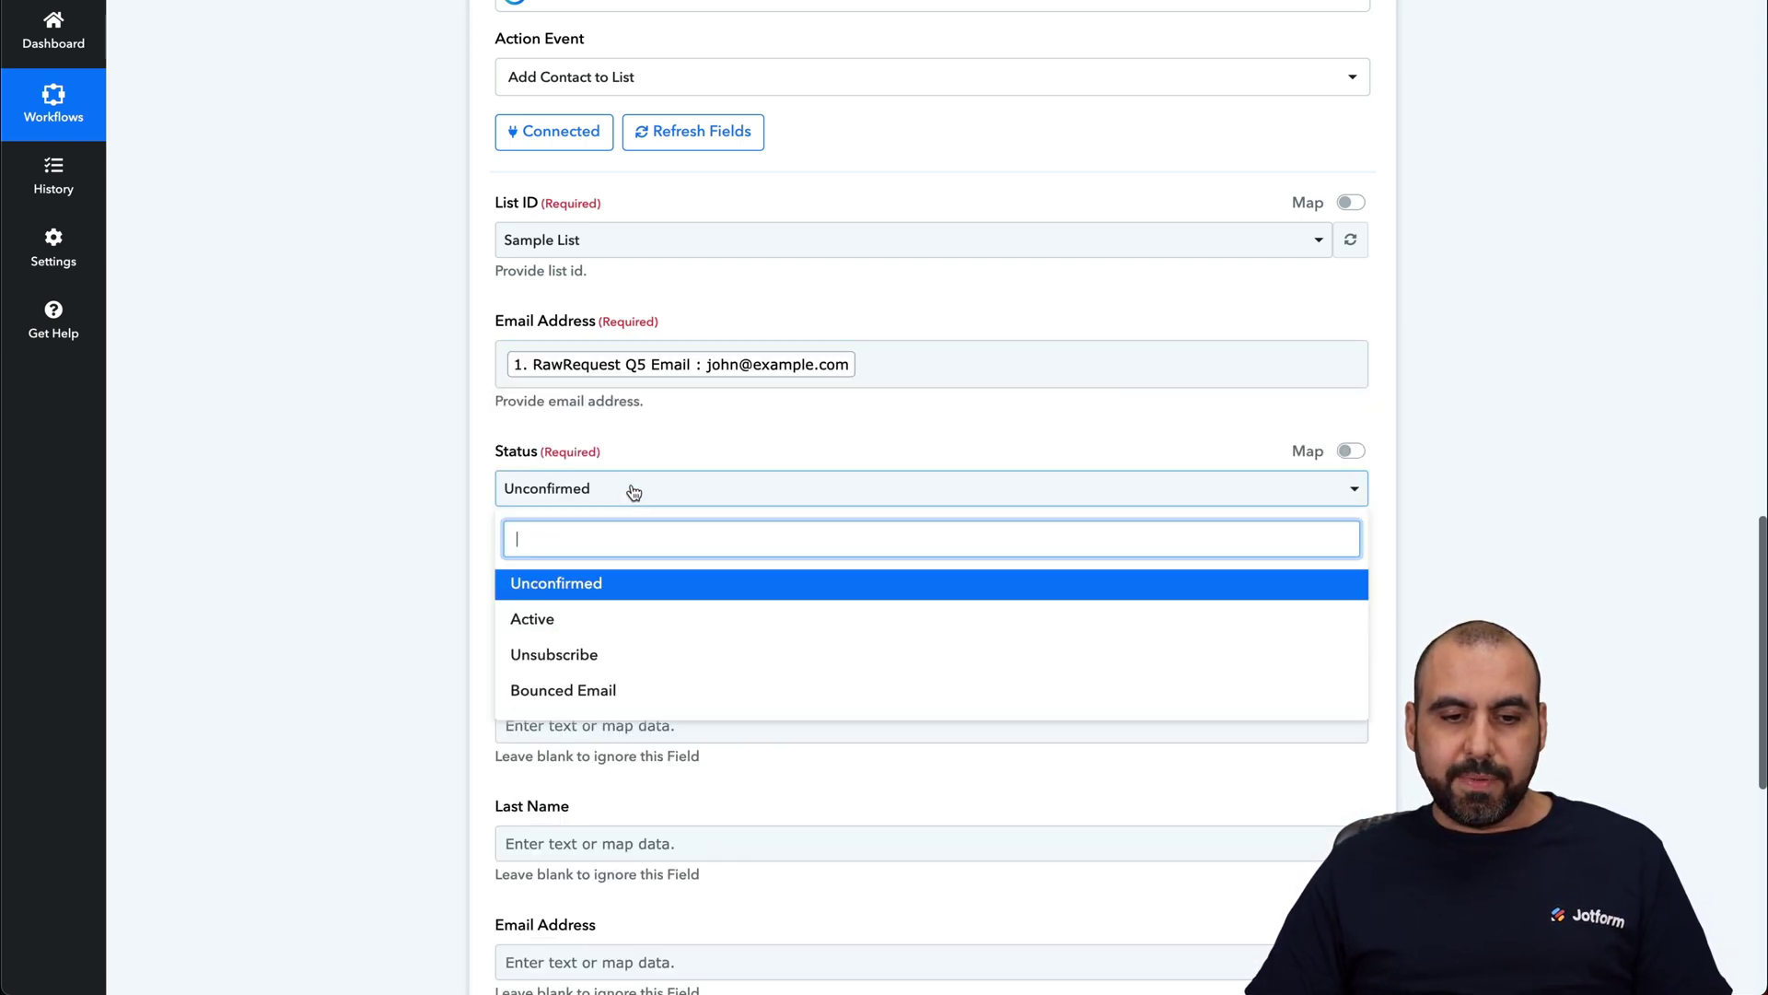
{"action": "left_click", "coordinate": [586, 626]}
{"action": "scroll", "coordinate": [350, 644], "scroll_direction": "down", "scroll_amount": 3}
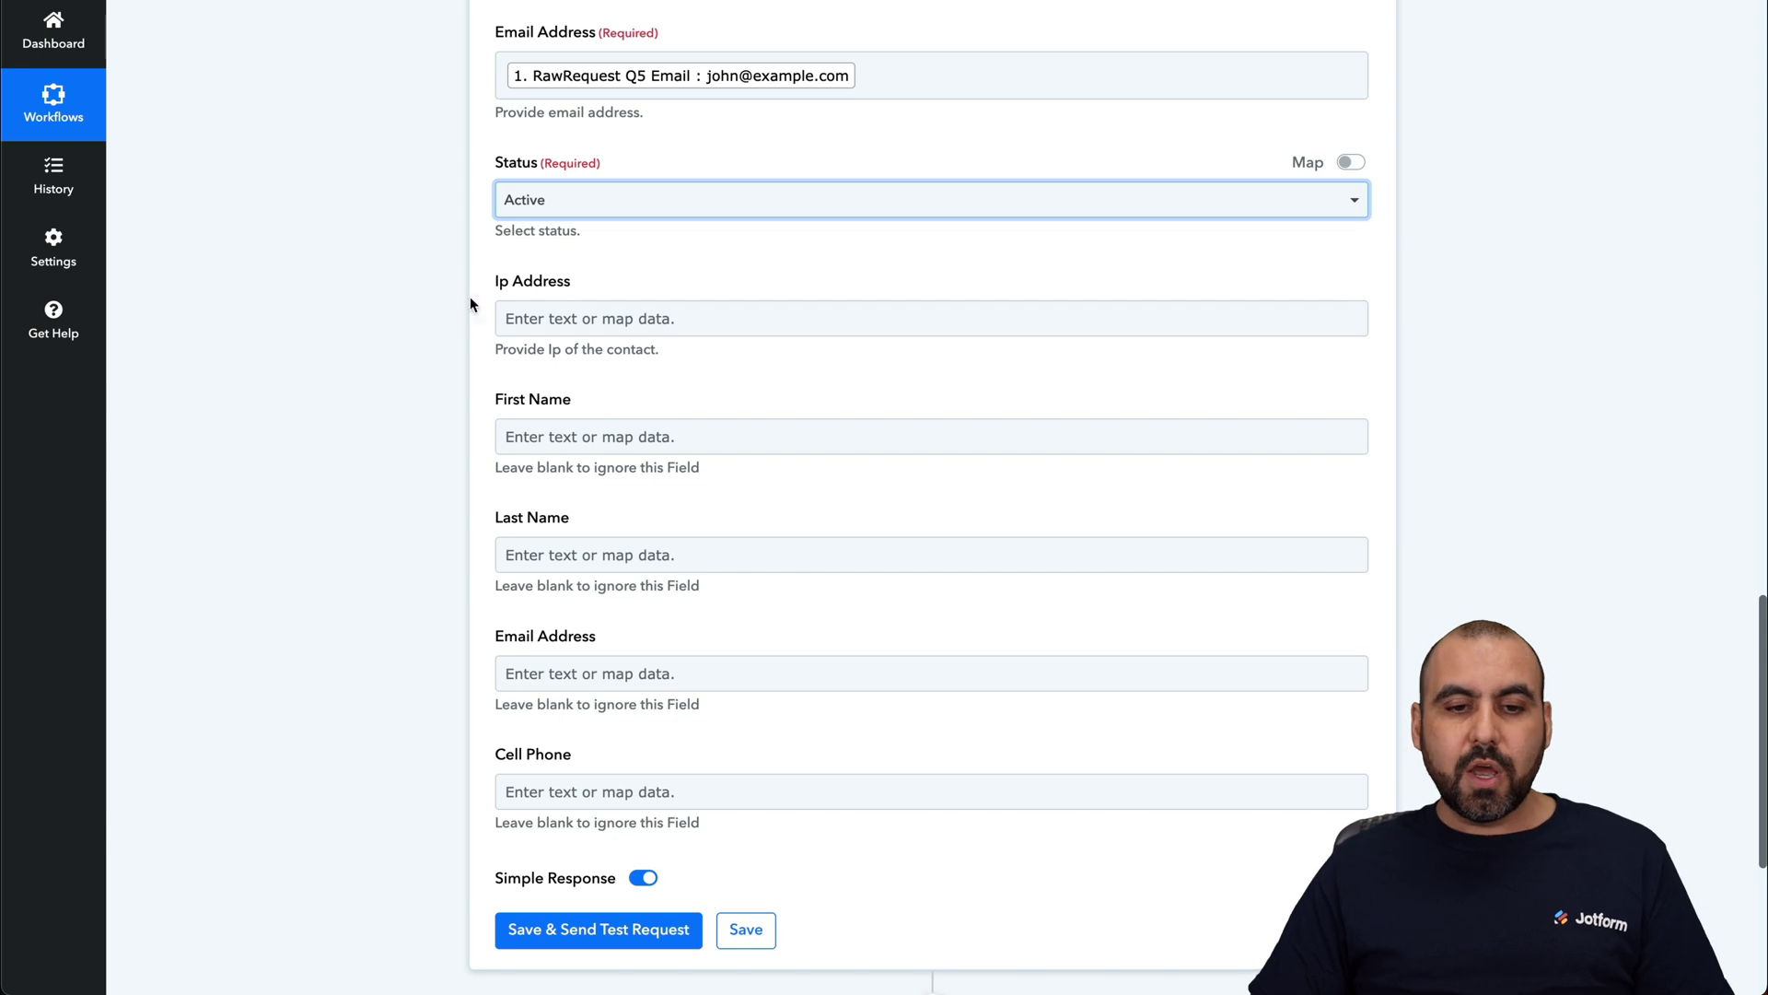
Step: Map First Name to Q3 Name First and Last Name to Q3 Name Last
{"action": "left_click", "coordinate": [687, 424]}
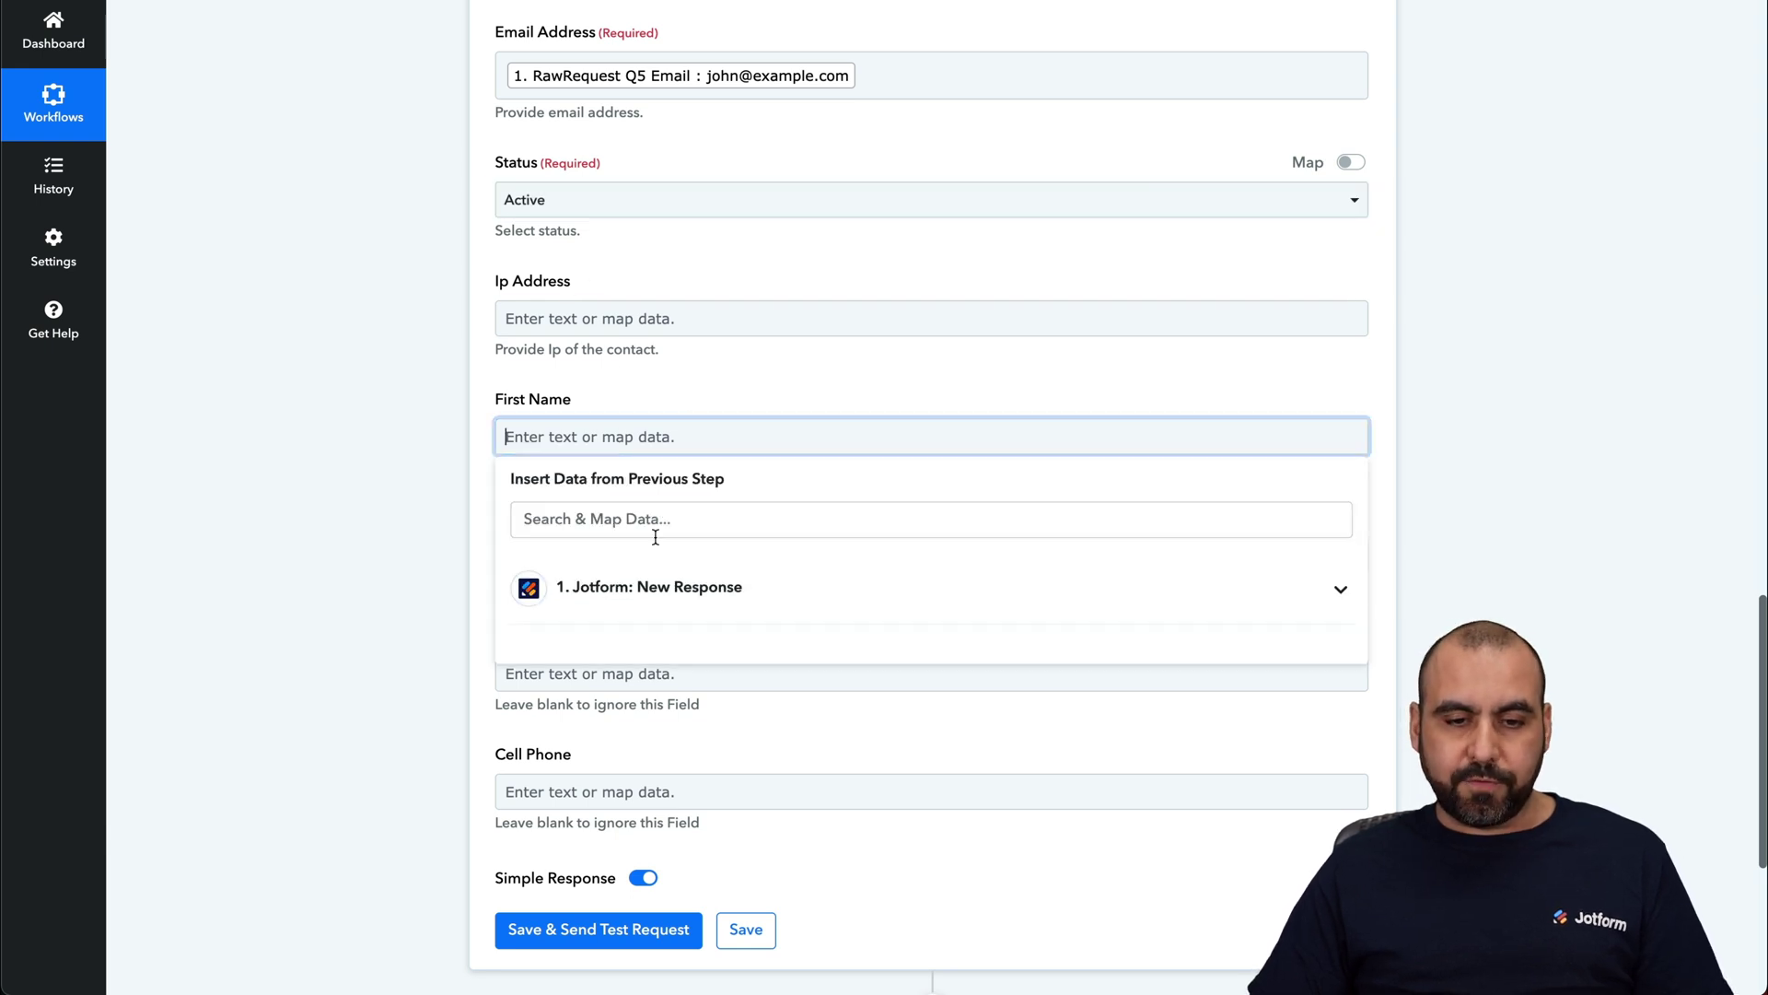
{"action": "left_click", "coordinate": [657, 582]}
{"action": "scroll", "coordinate": [658, 626], "scroll_direction": "down", "scroll_amount": 4}
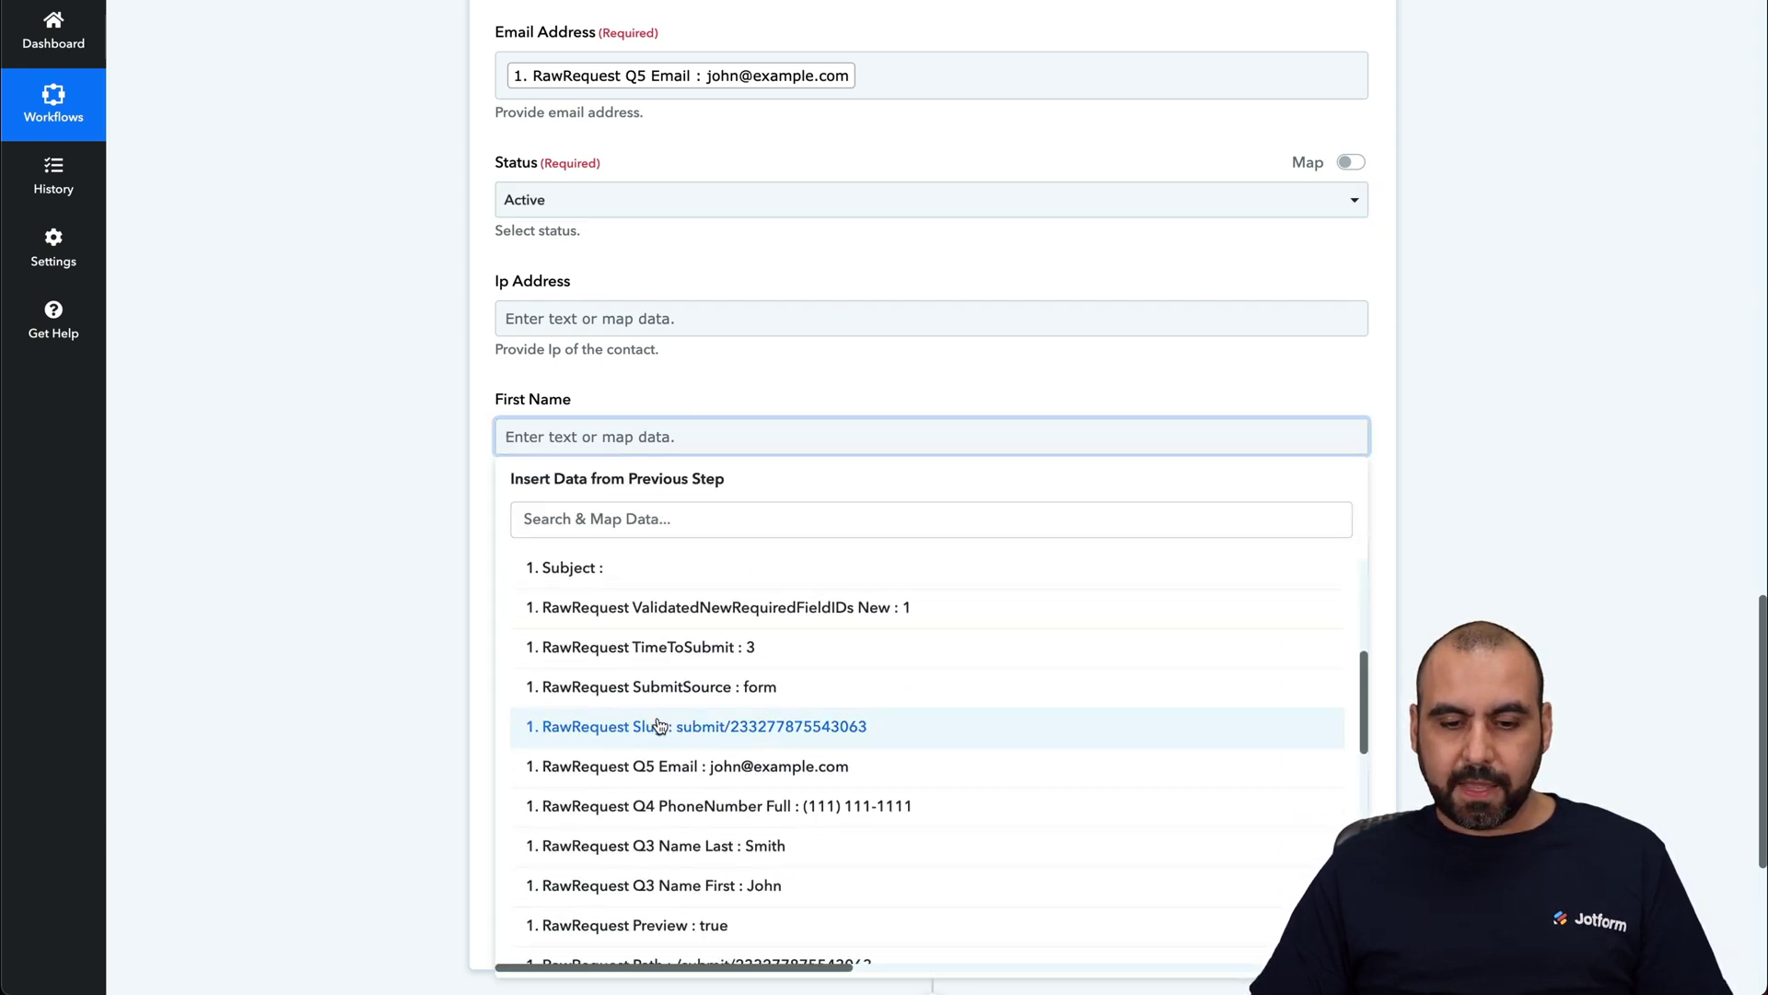
{"action": "left_click", "coordinate": [717, 877]}
{"action": "left_click", "coordinate": [344, 543]}
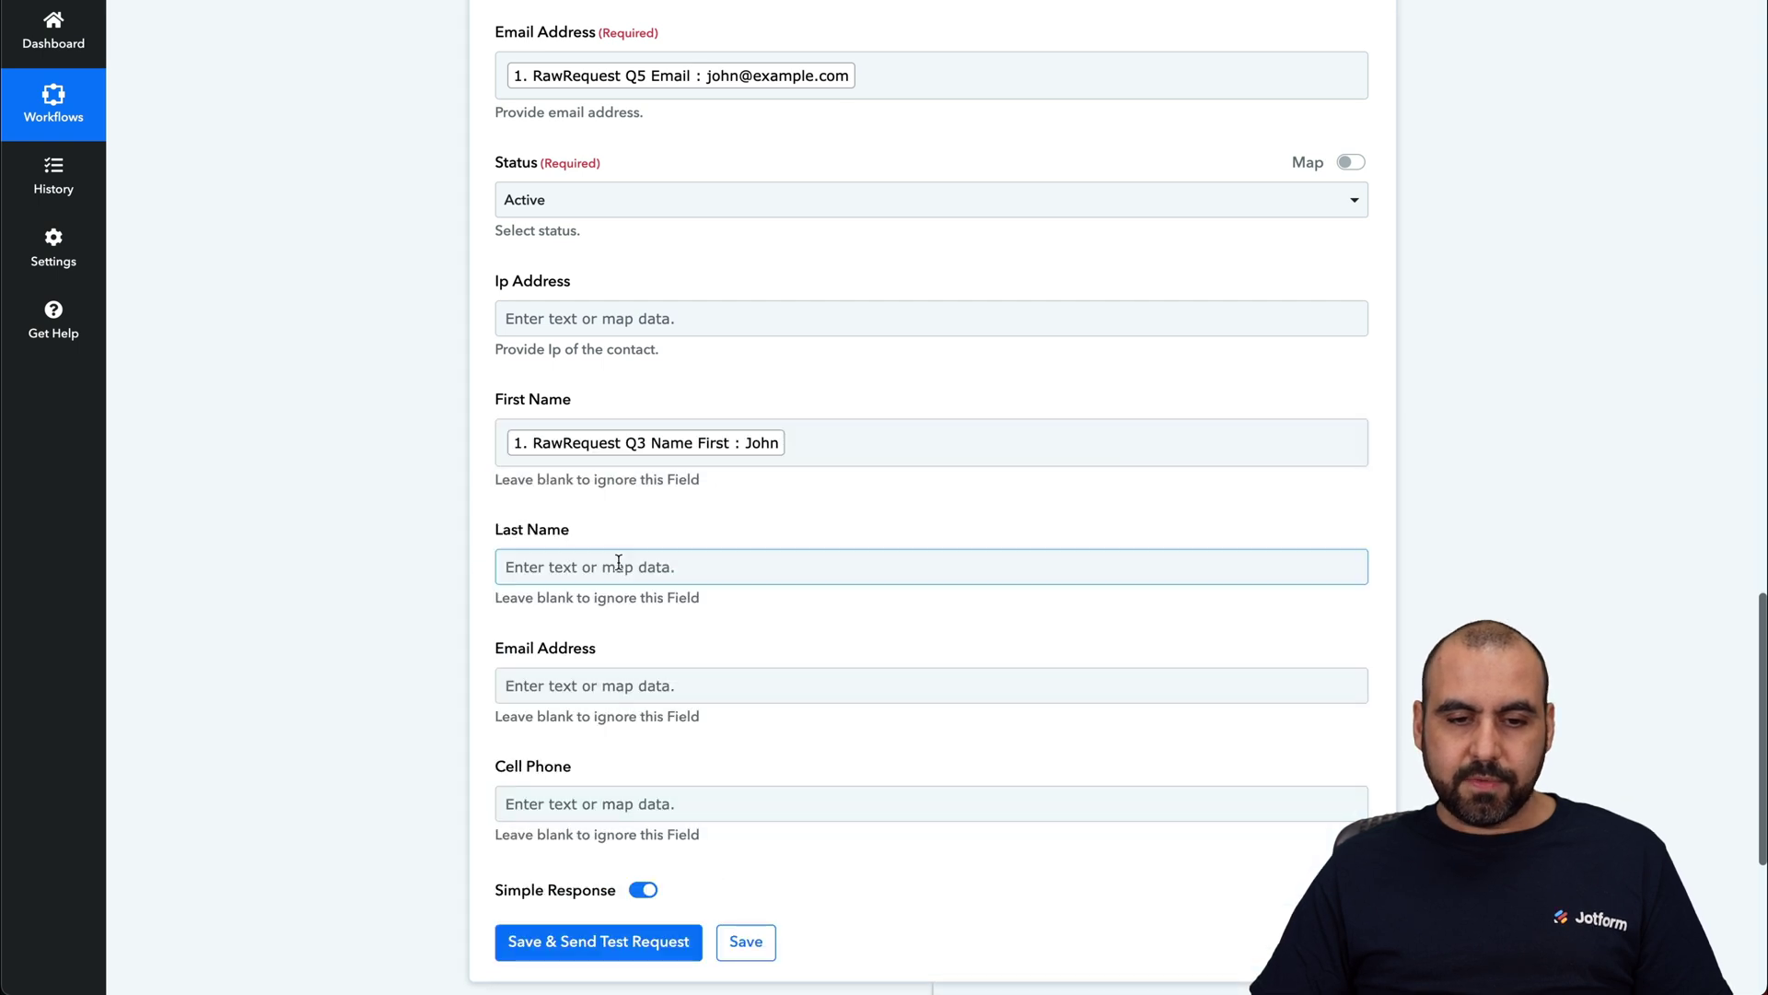
{"action": "left_click", "coordinate": [613, 567]}
{"action": "left_click", "coordinate": [724, 748]}
{"action": "scroll", "coordinate": [761, 769], "scroll_direction": "down", "scroll_amount": 5}
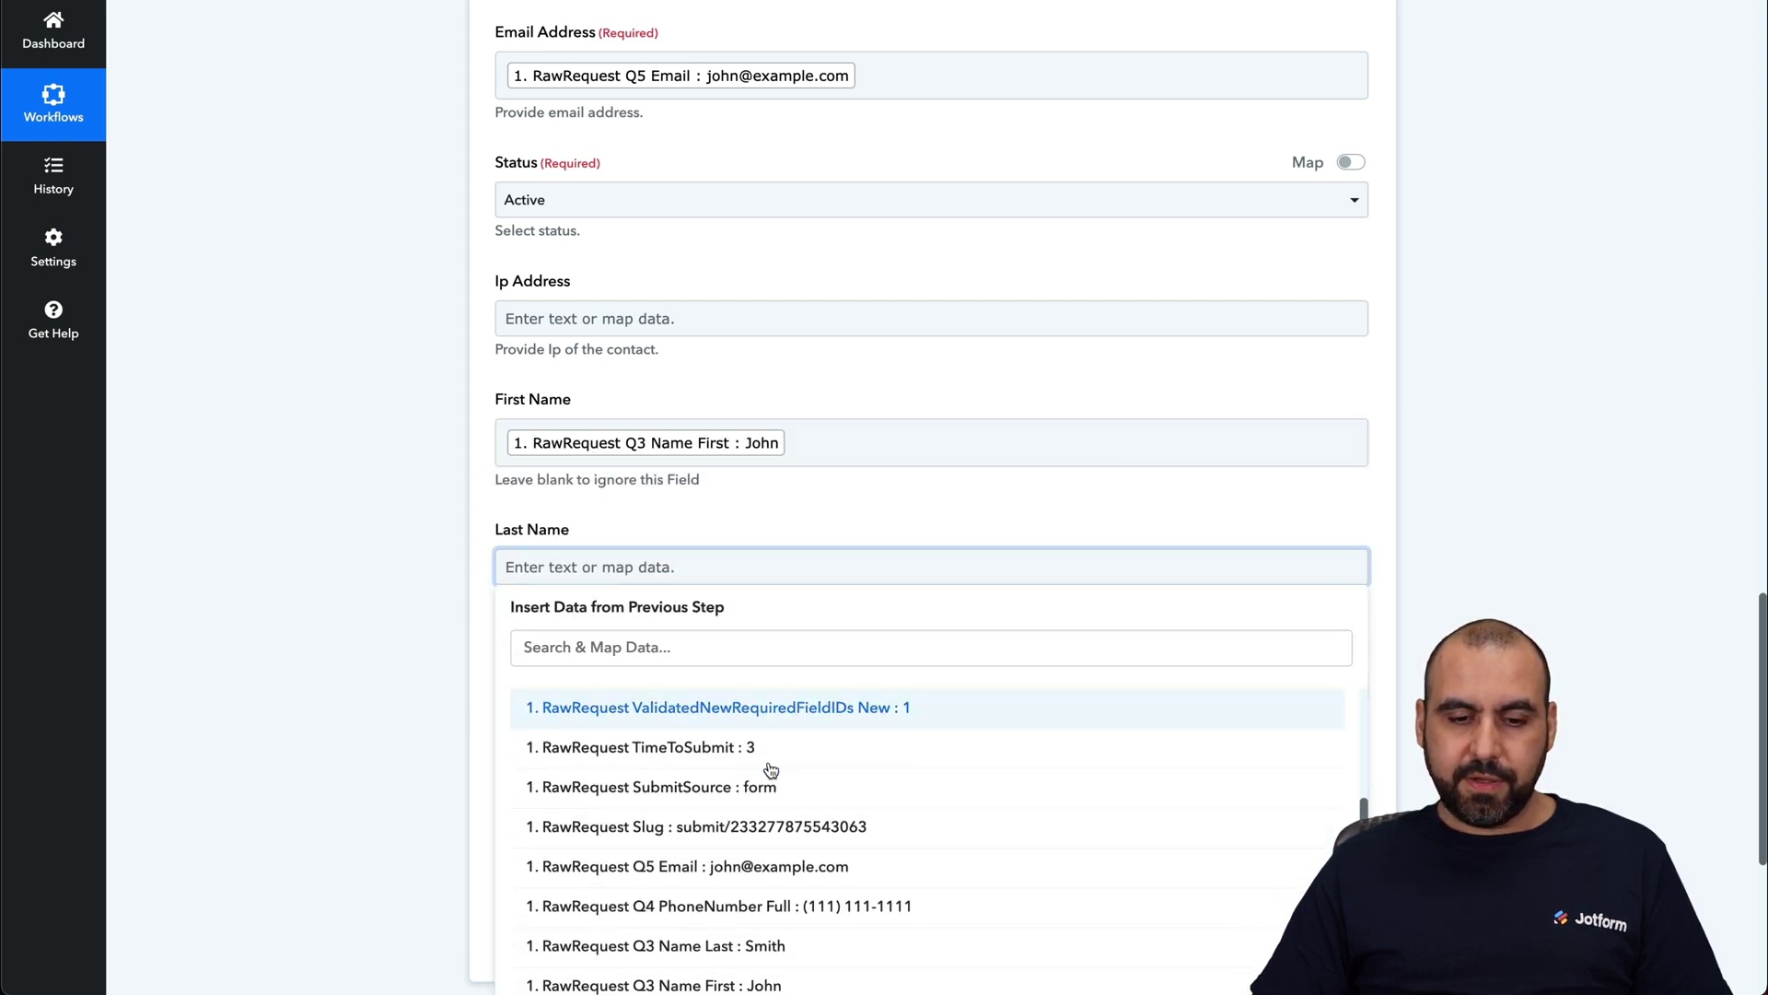
{"action": "left_click", "coordinate": [789, 939]}
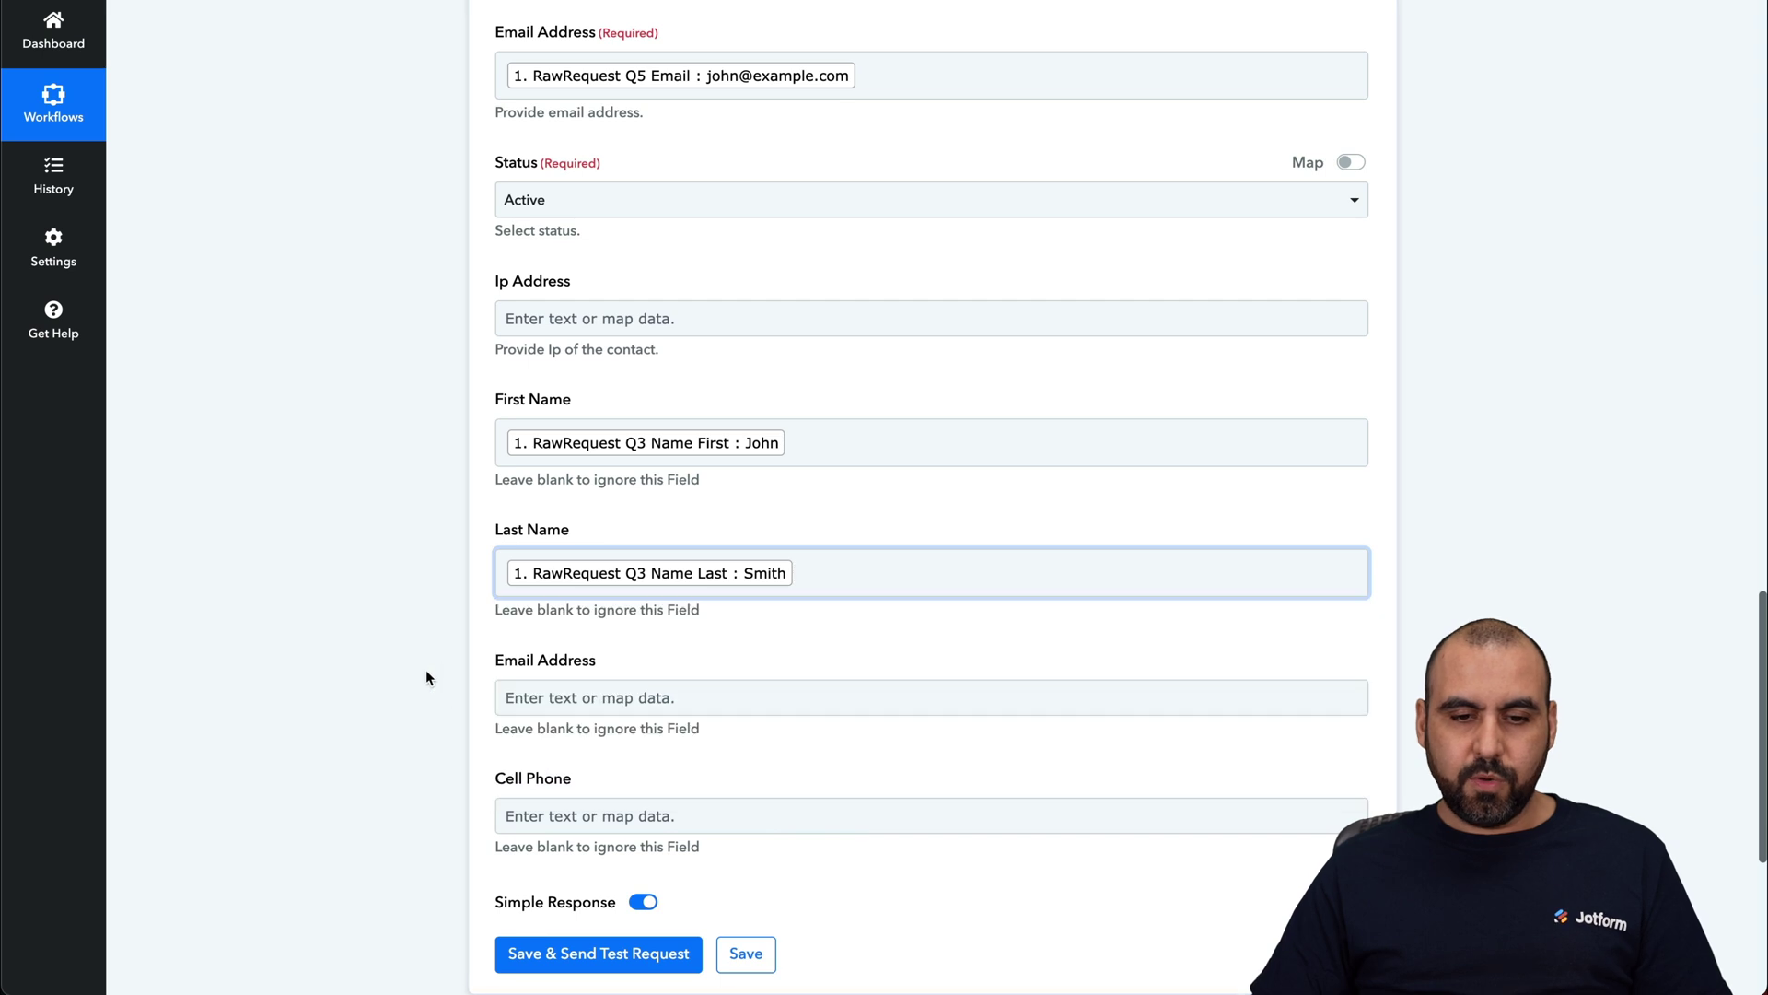
Step: Map Email Address to Q5 Email and Cell Phone to Q4 PhoneNumber Full
{"action": "scroll", "coordinate": [426, 671], "scroll_direction": "down", "scroll_amount": 2}
{"action": "scroll", "coordinate": [425, 678], "scroll_direction": "down", "scroll_amount": 1}
{"action": "left_click", "coordinate": [638, 402]}
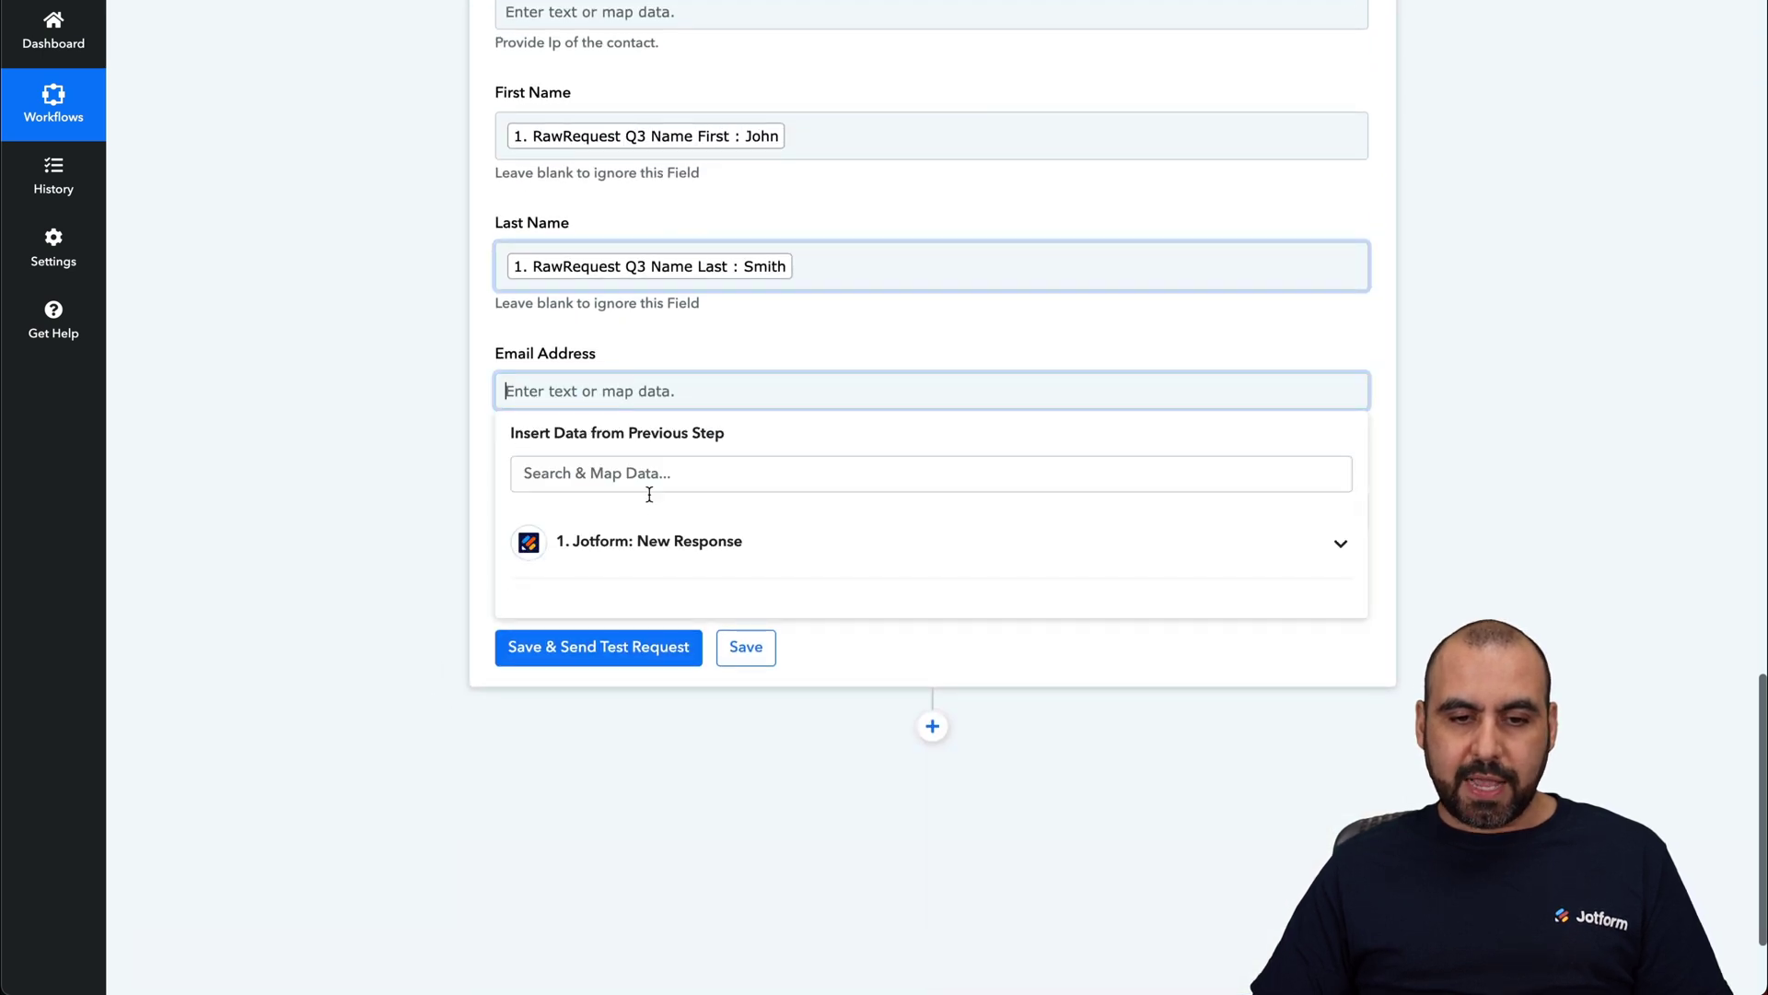
{"action": "left_click", "coordinate": [656, 544]}
{"action": "scroll", "coordinate": [553, 734], "scroll_direction": "down", "scroll_amount": 6}
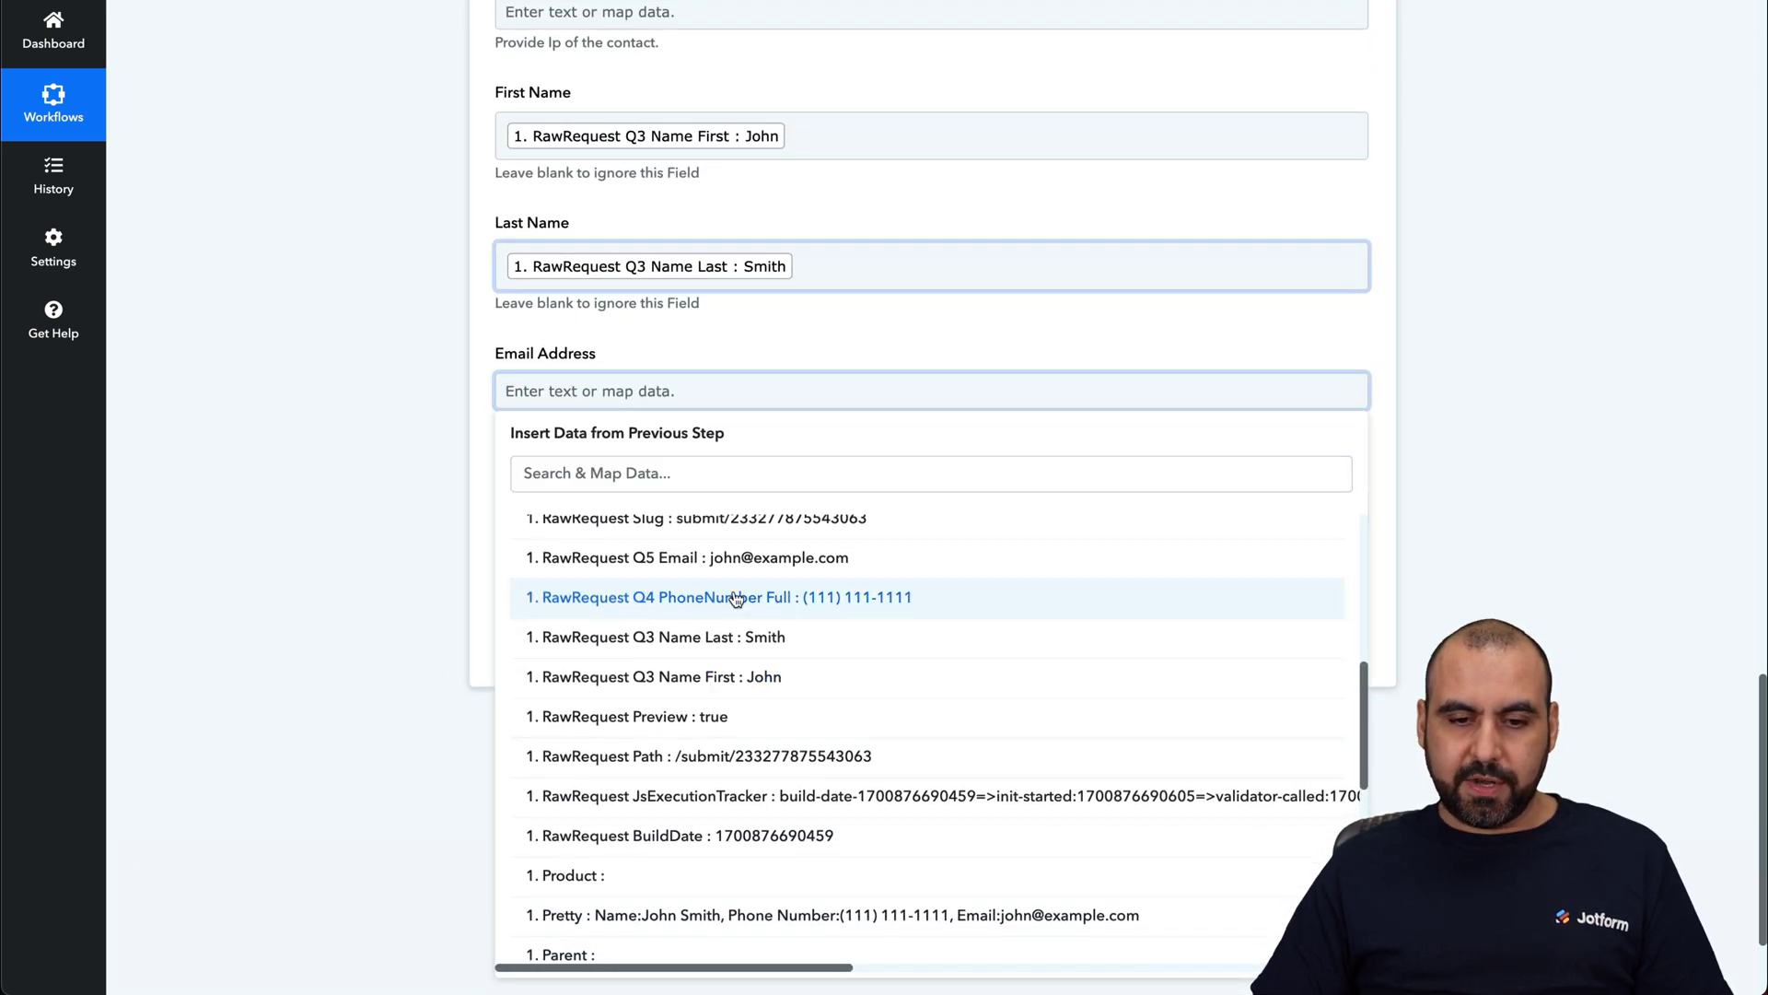
{"action": "left_click", "coordinate": [764, 562]}
{"action": "left_click", "coordinate": [375, 501]}
{"action": "left_click", "coordinate": [586, 519]}
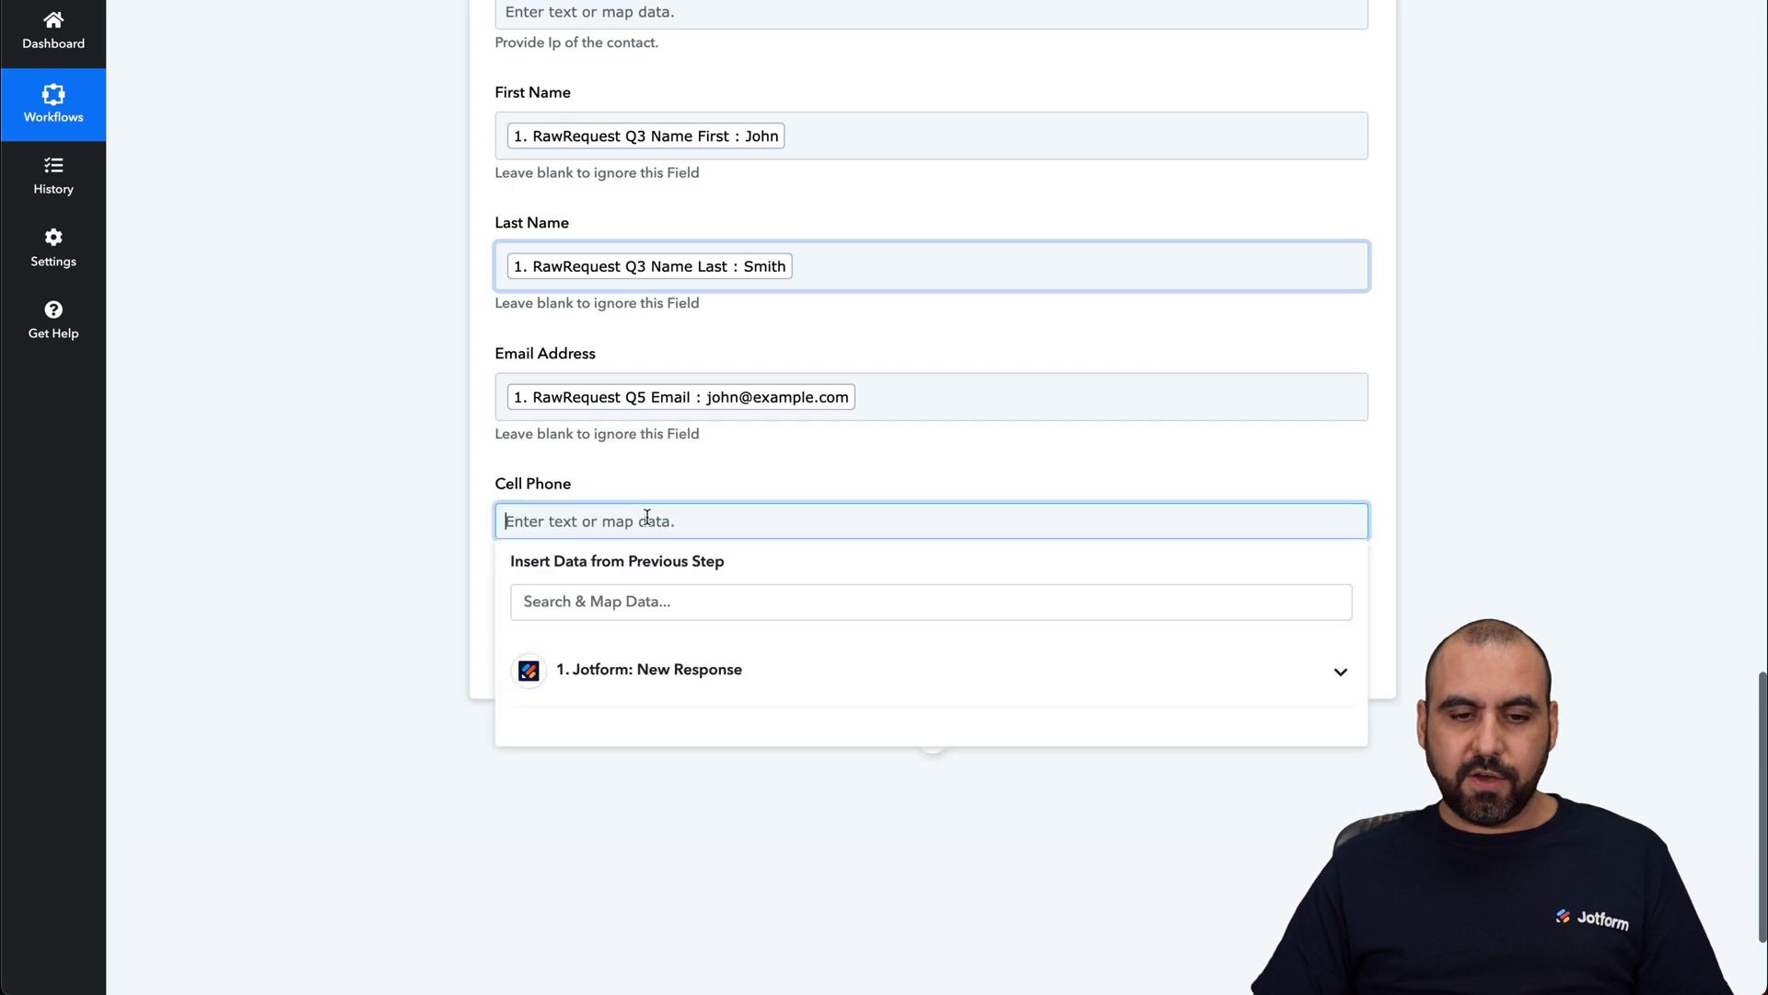
{"action": "left_click", "coordinate": [745, 665]}
{"action": "scroll", "coordinate": [737, 778], "scroll_direction": "down", "scroll_amount": 5}
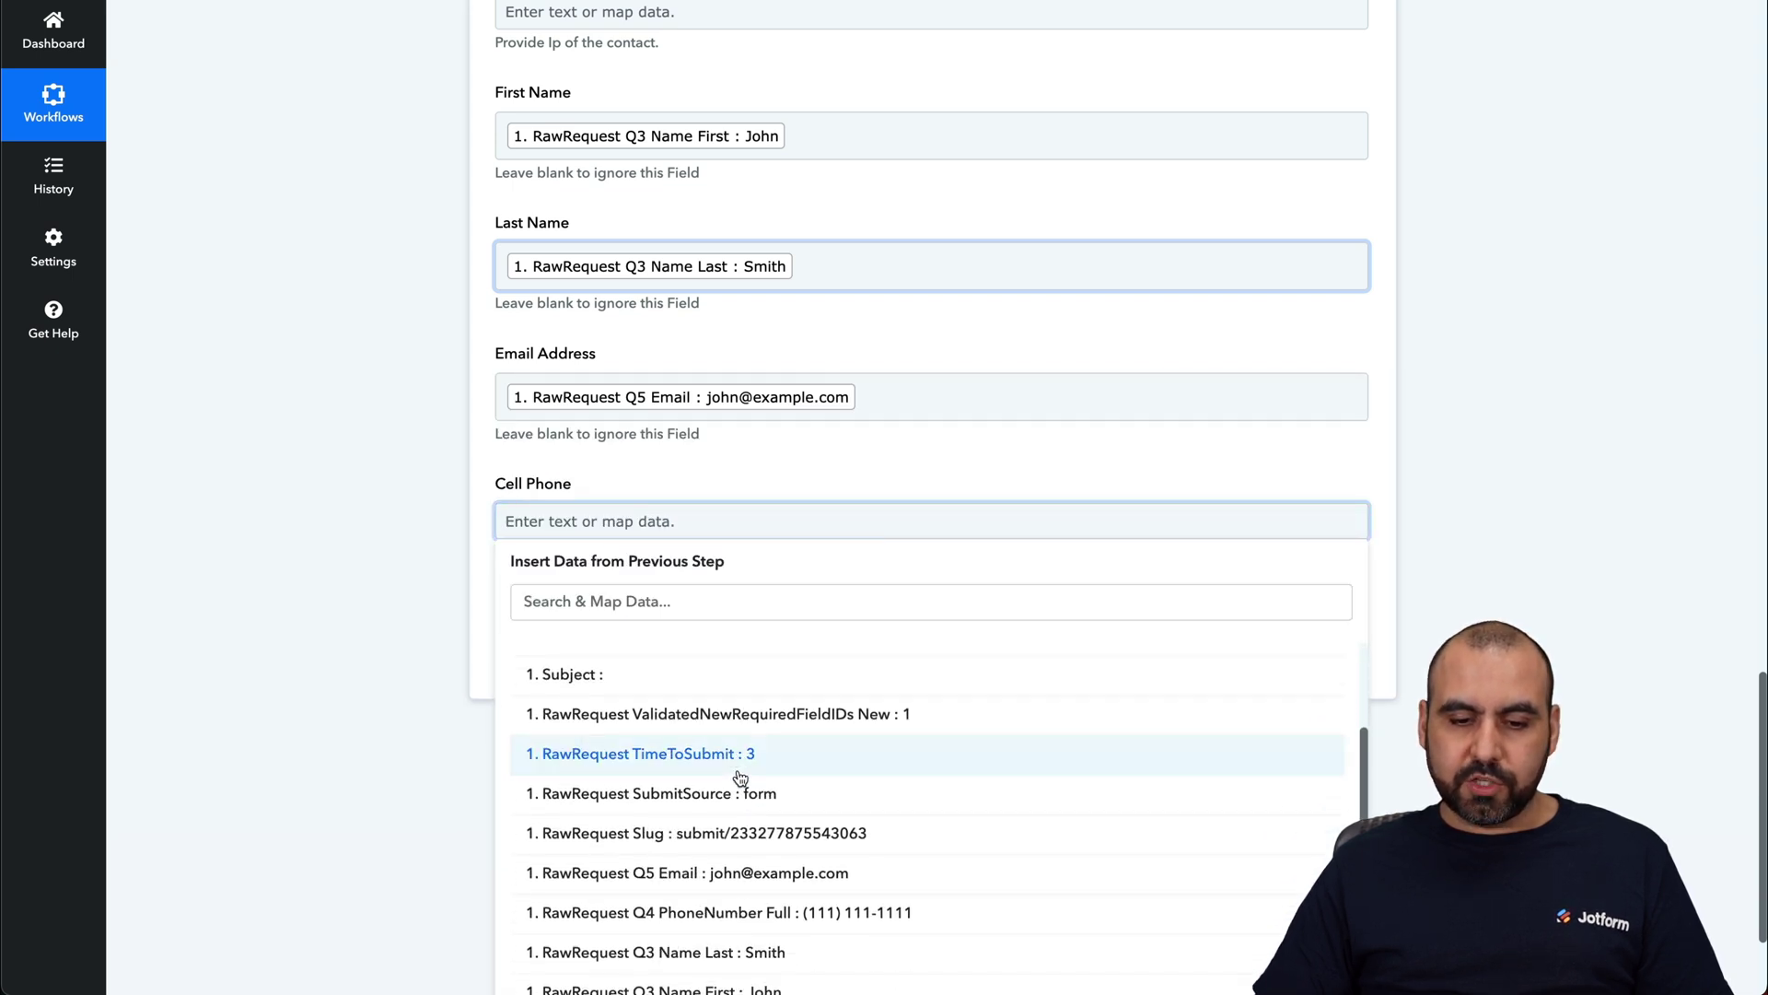
{"action": "left_click", "coordinate": [763, 821]}
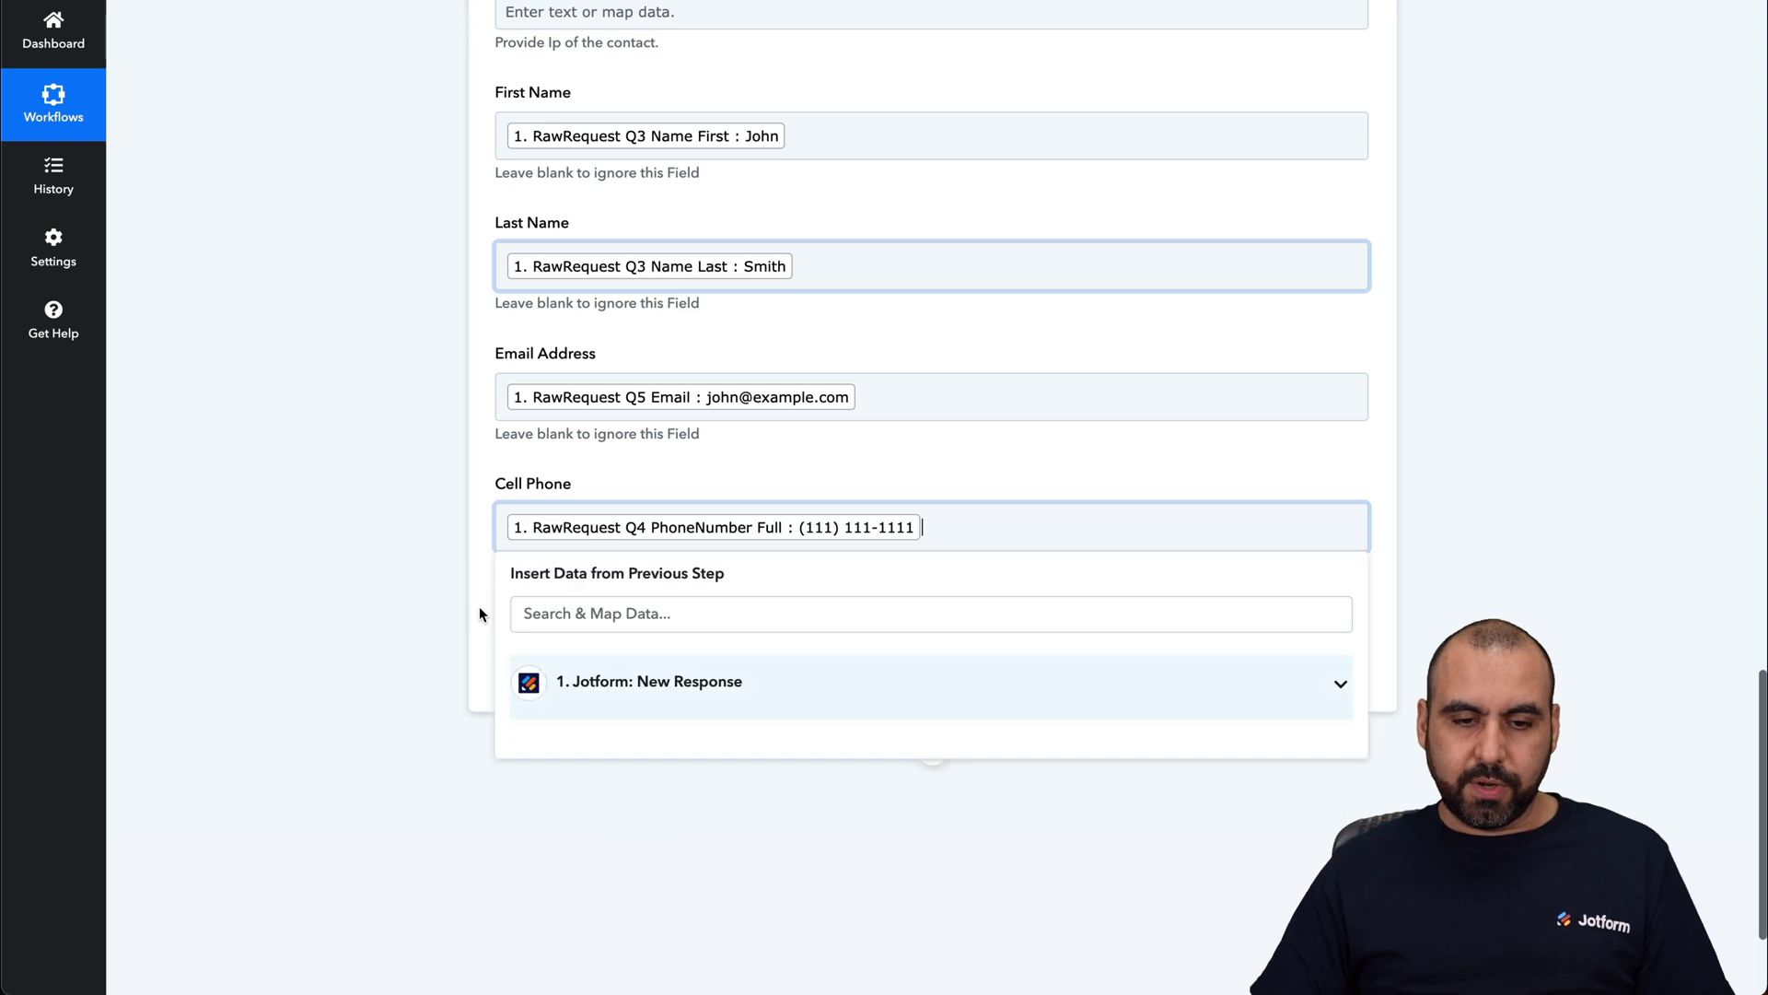
Step: Save the Vbout step, send a test request and review the successful contact-created response
{"action": "left_click", "coordinate": [649, 682]}
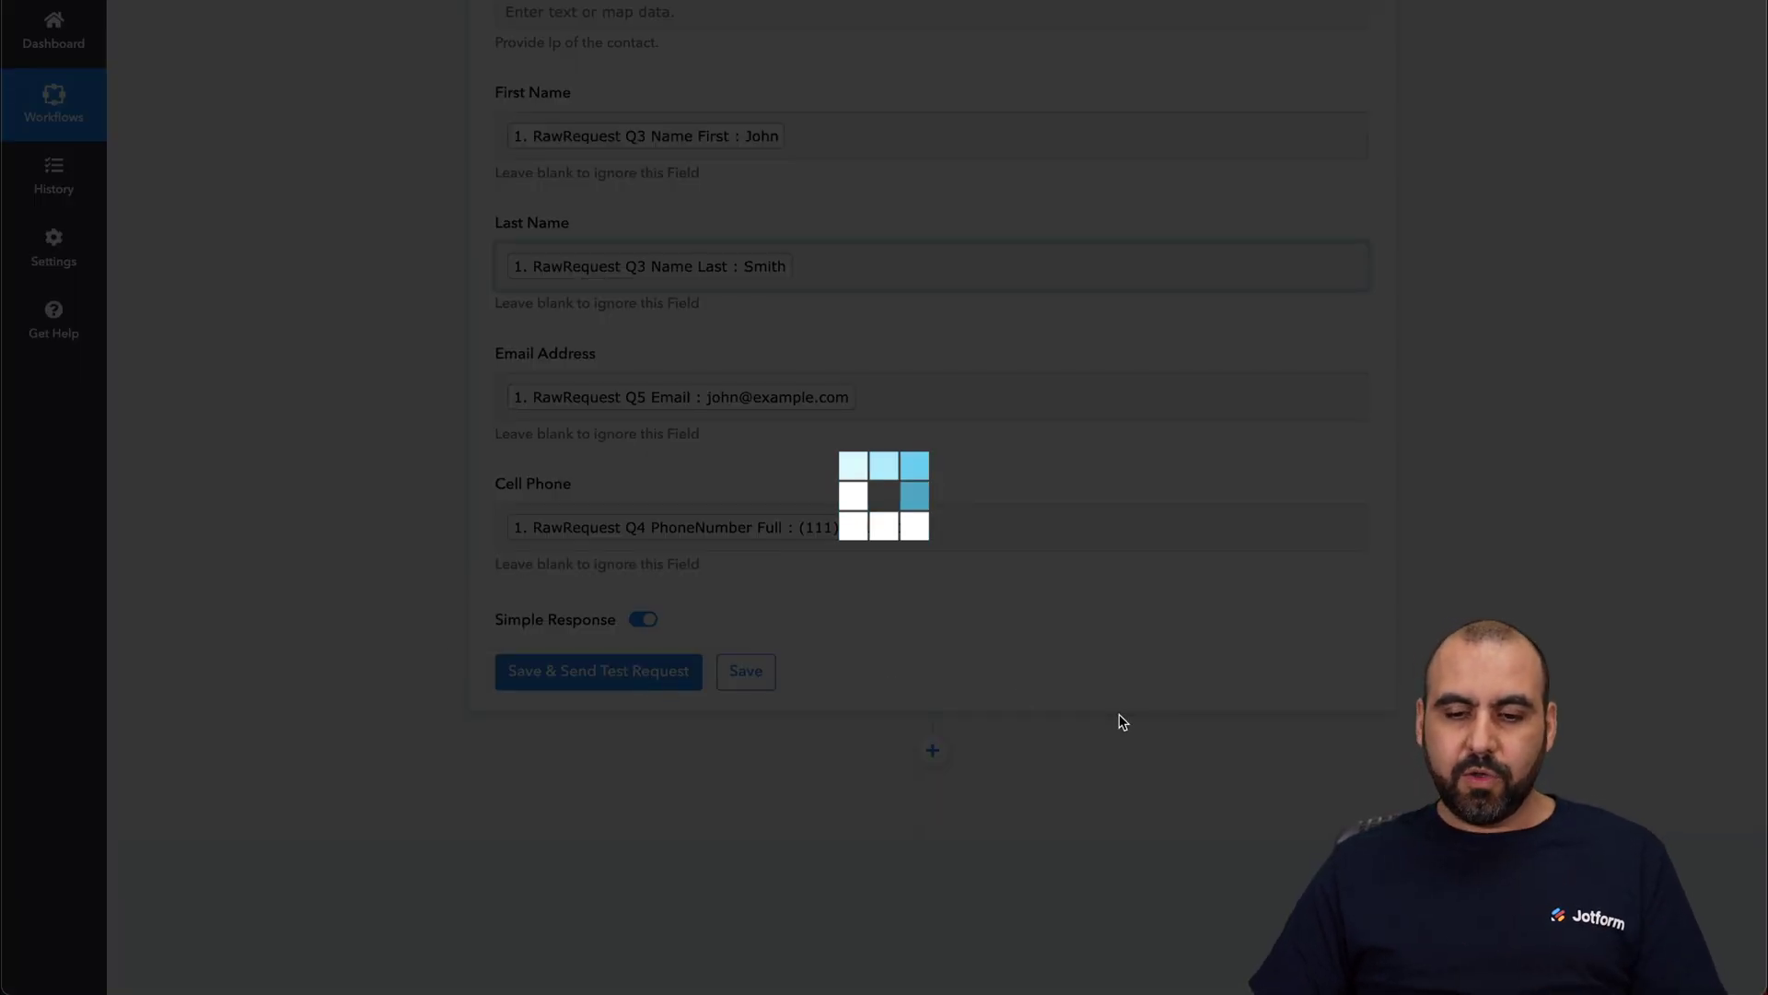
{"action": "scroll", "coordinate": [1224, 750], "scroll_direction": "down", "scroll_amount": 3}
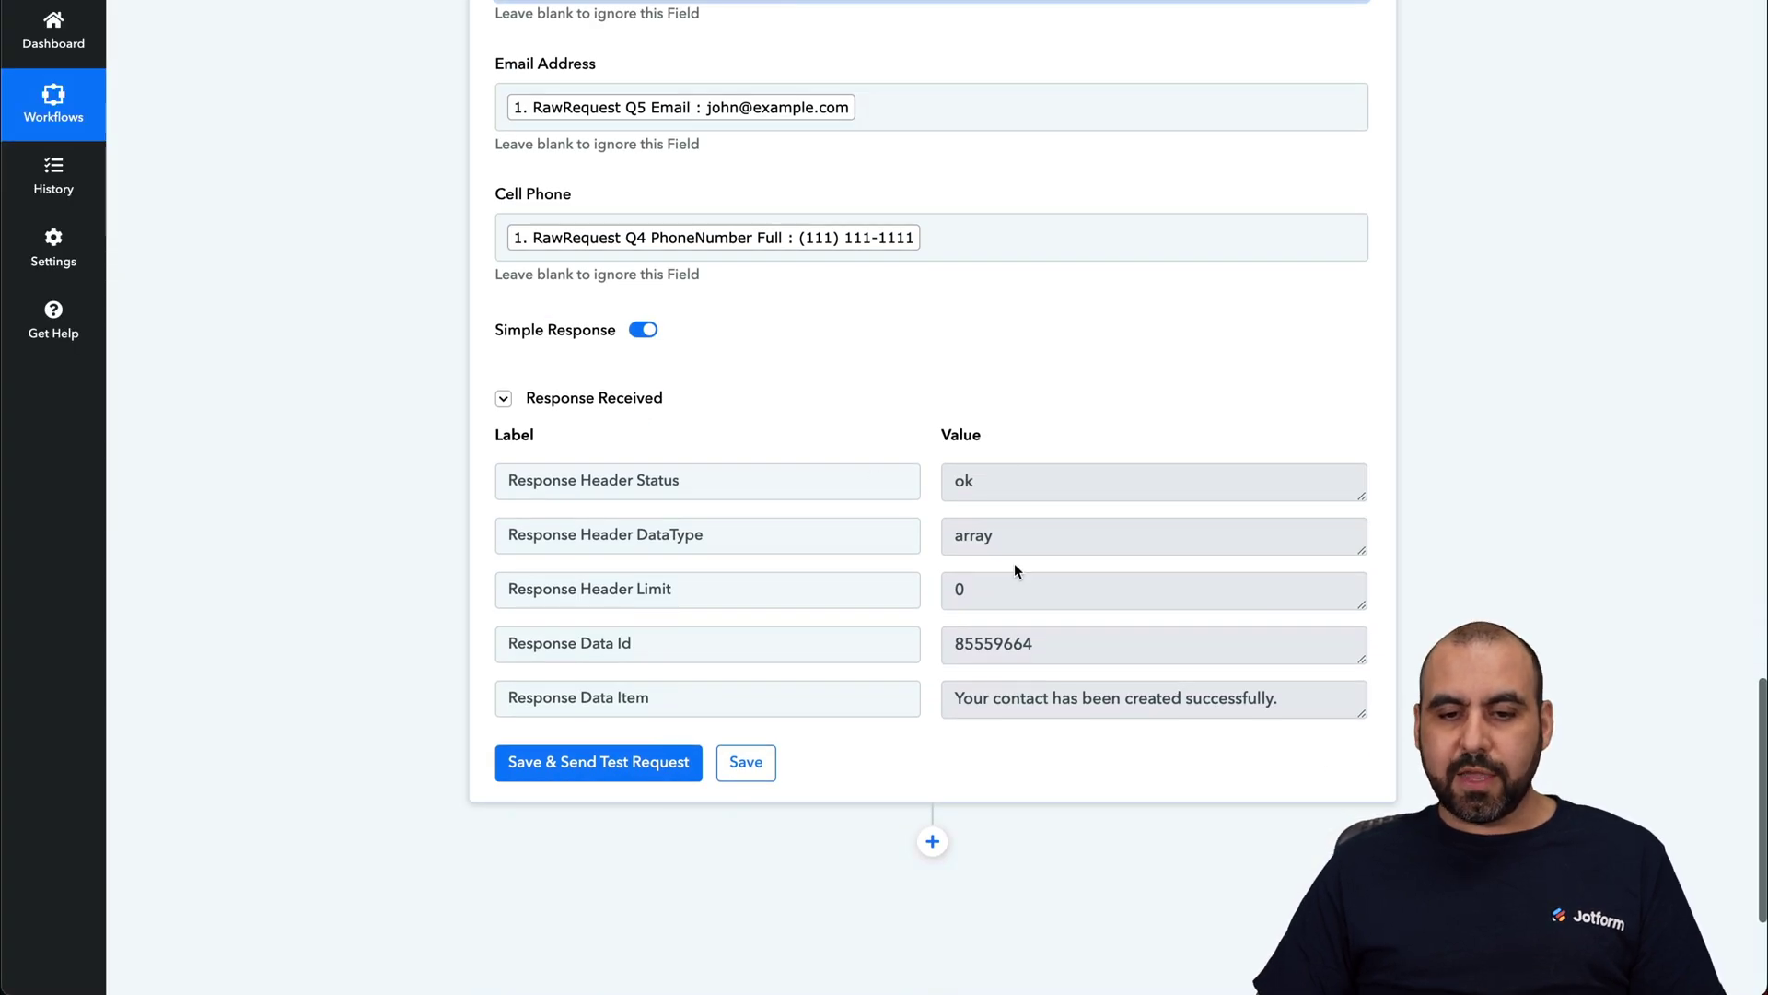
{"action": "scroll", "coordinate": [1014, 628], "scroll_direction": "down", "scroll_amount": 1}
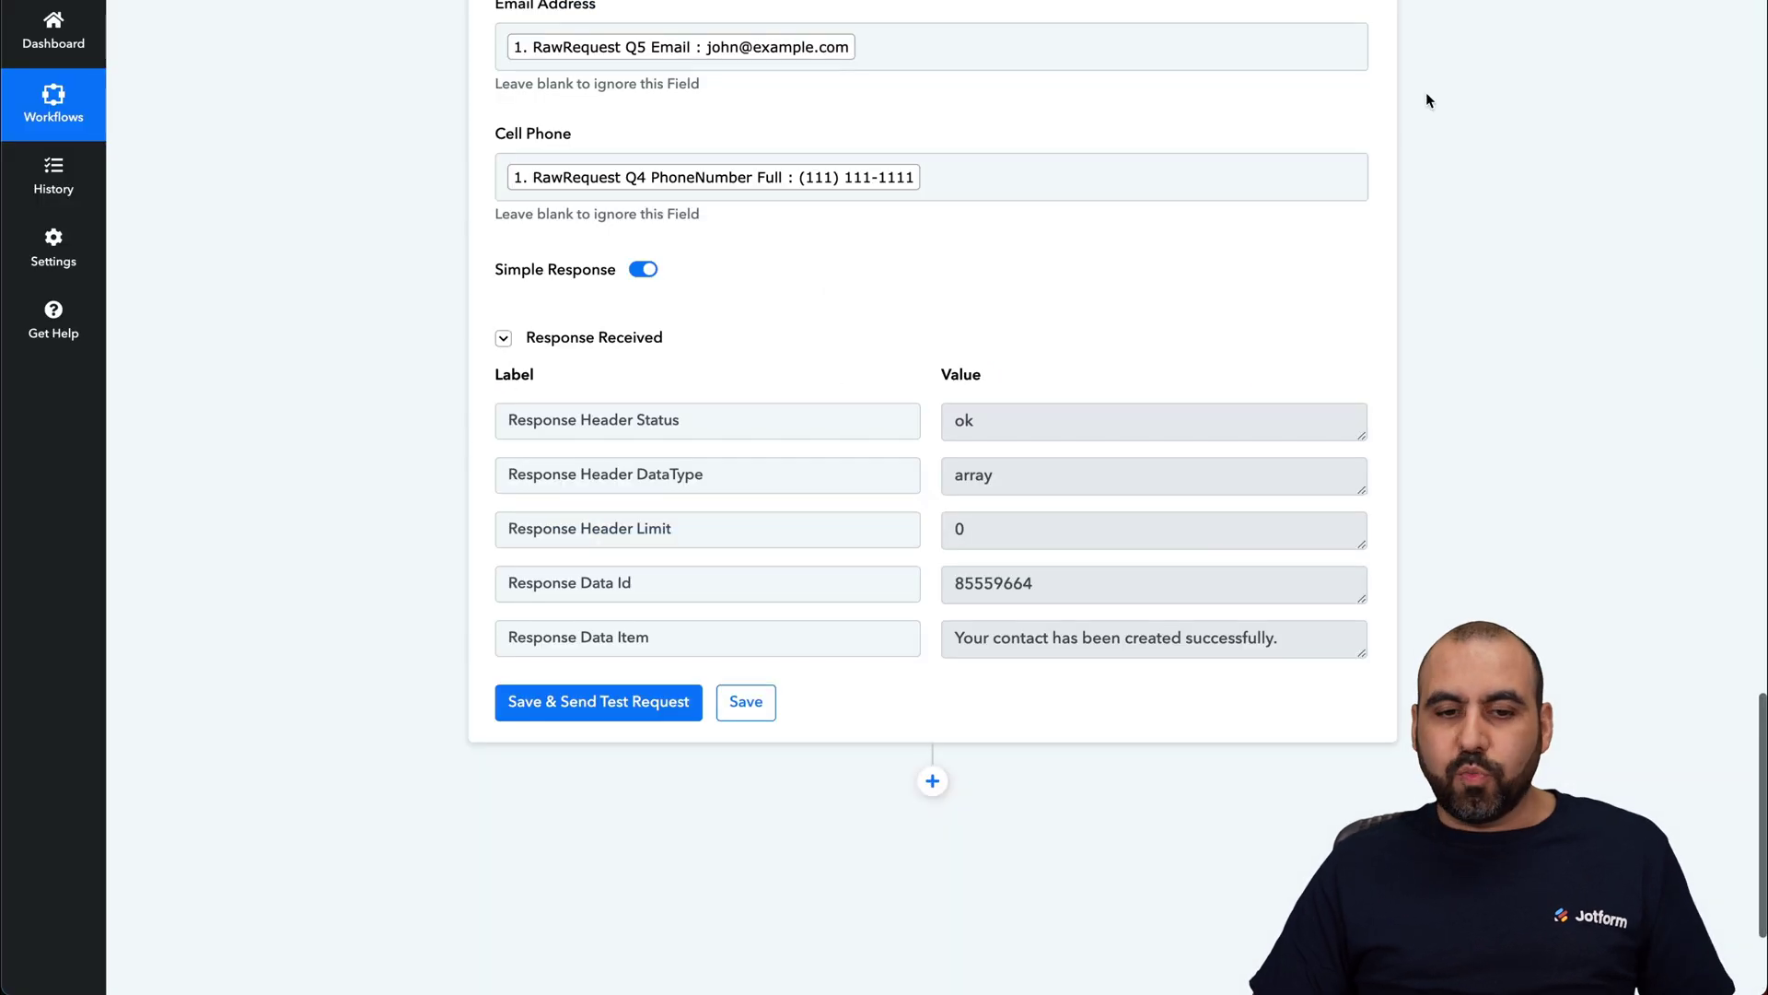
{"action": "scroll", "coordinate": [1109, 726], "scroll_direction": "up", "scroll_amount": 20}
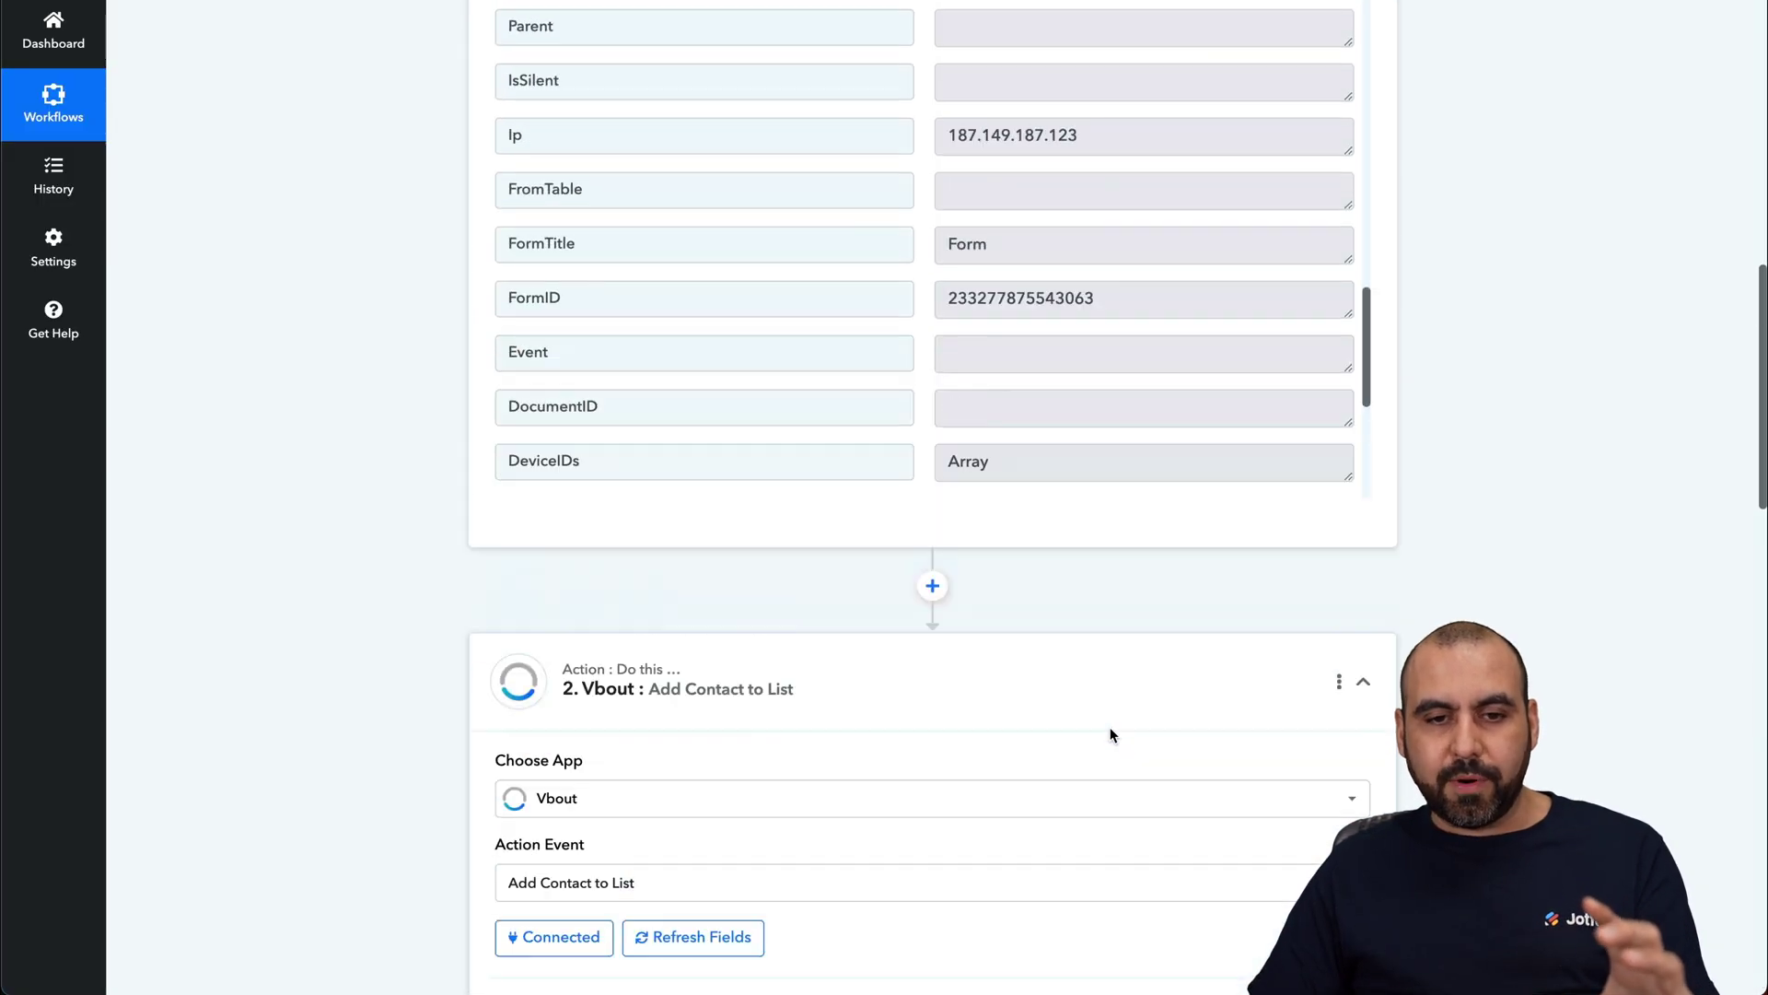
{"action": "scroll", "coordinate": [1022, 388], "scroll_direction": "up", "scroll_amount": 5}
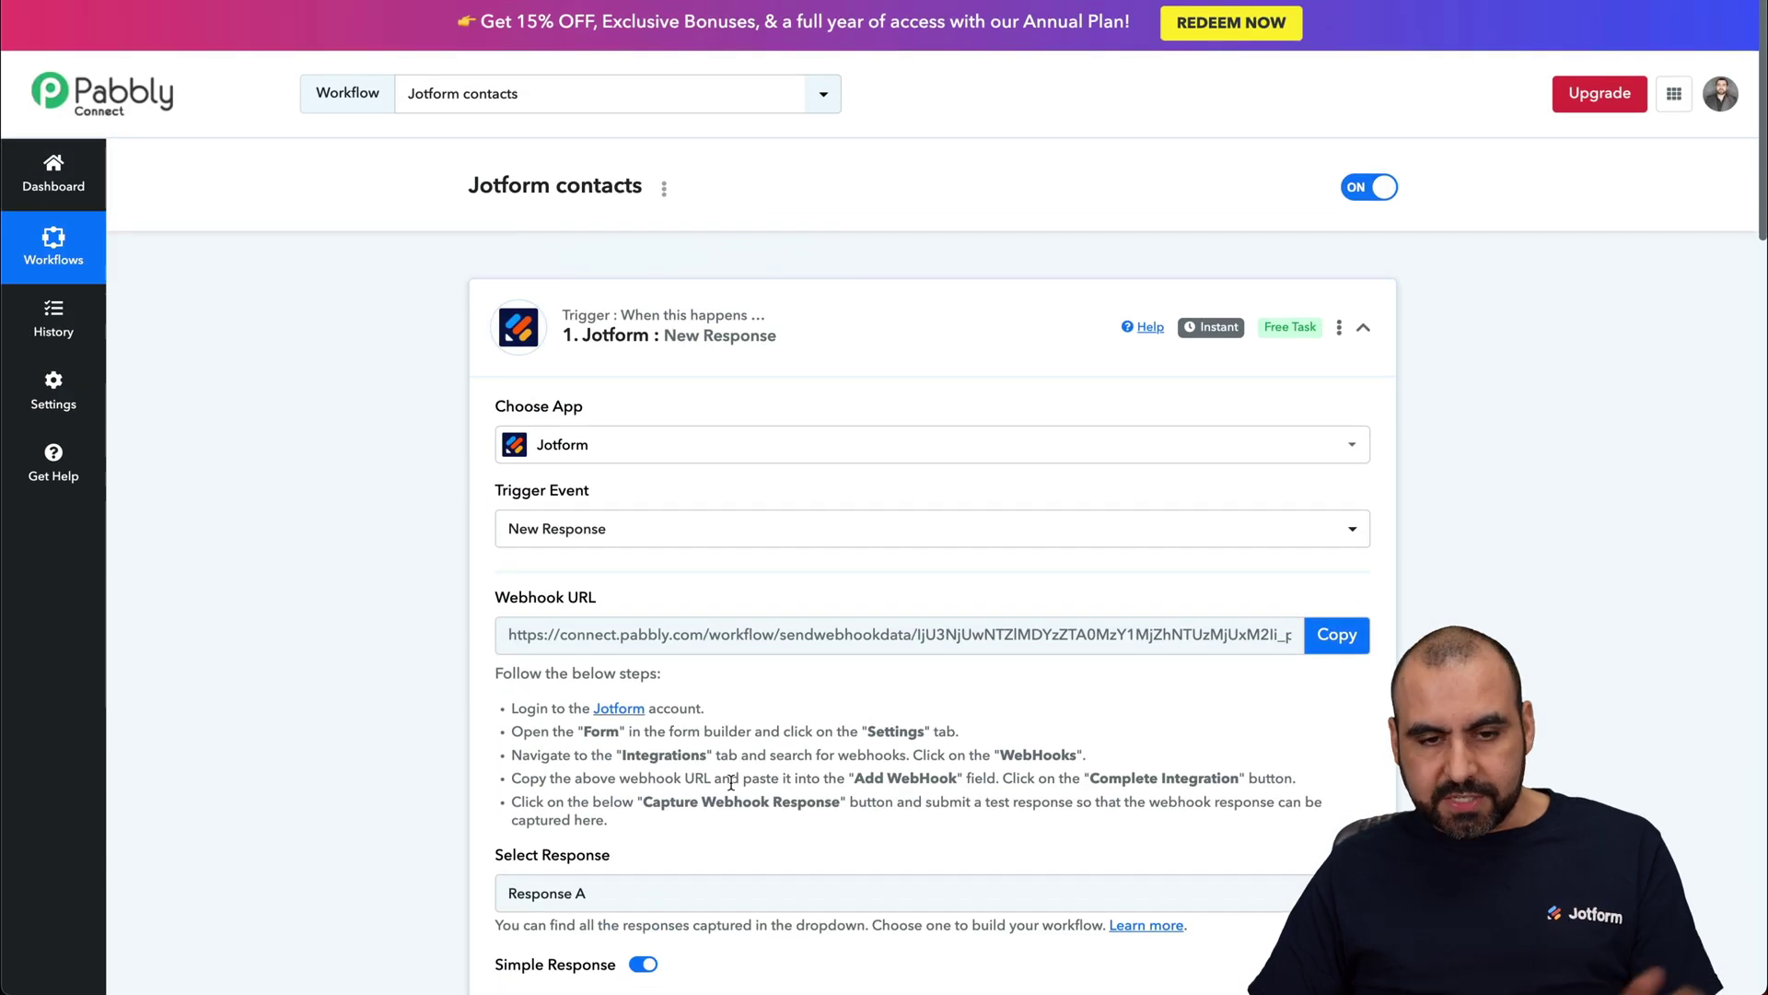
{"action": "scroll", "coordinate": [1083, 579], "scroll_direction": "down", "scroll_amount": 15}
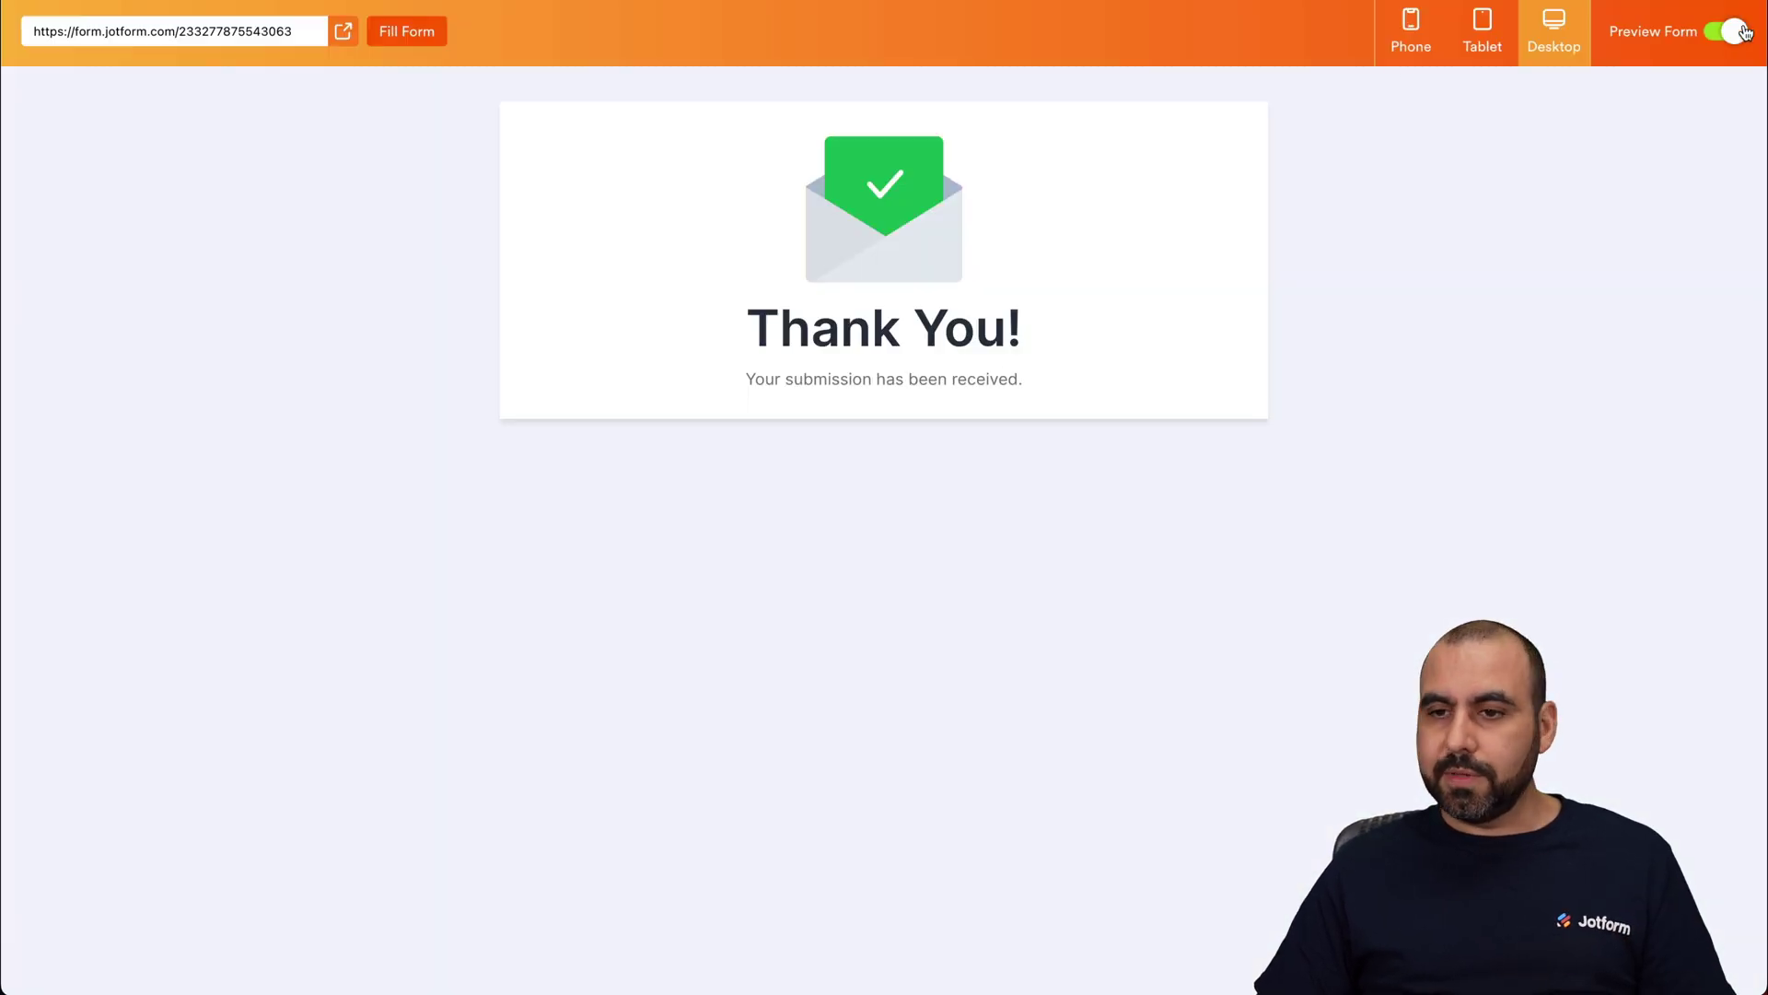
{"action": "left_click", "coordinate": [1735, 29]}
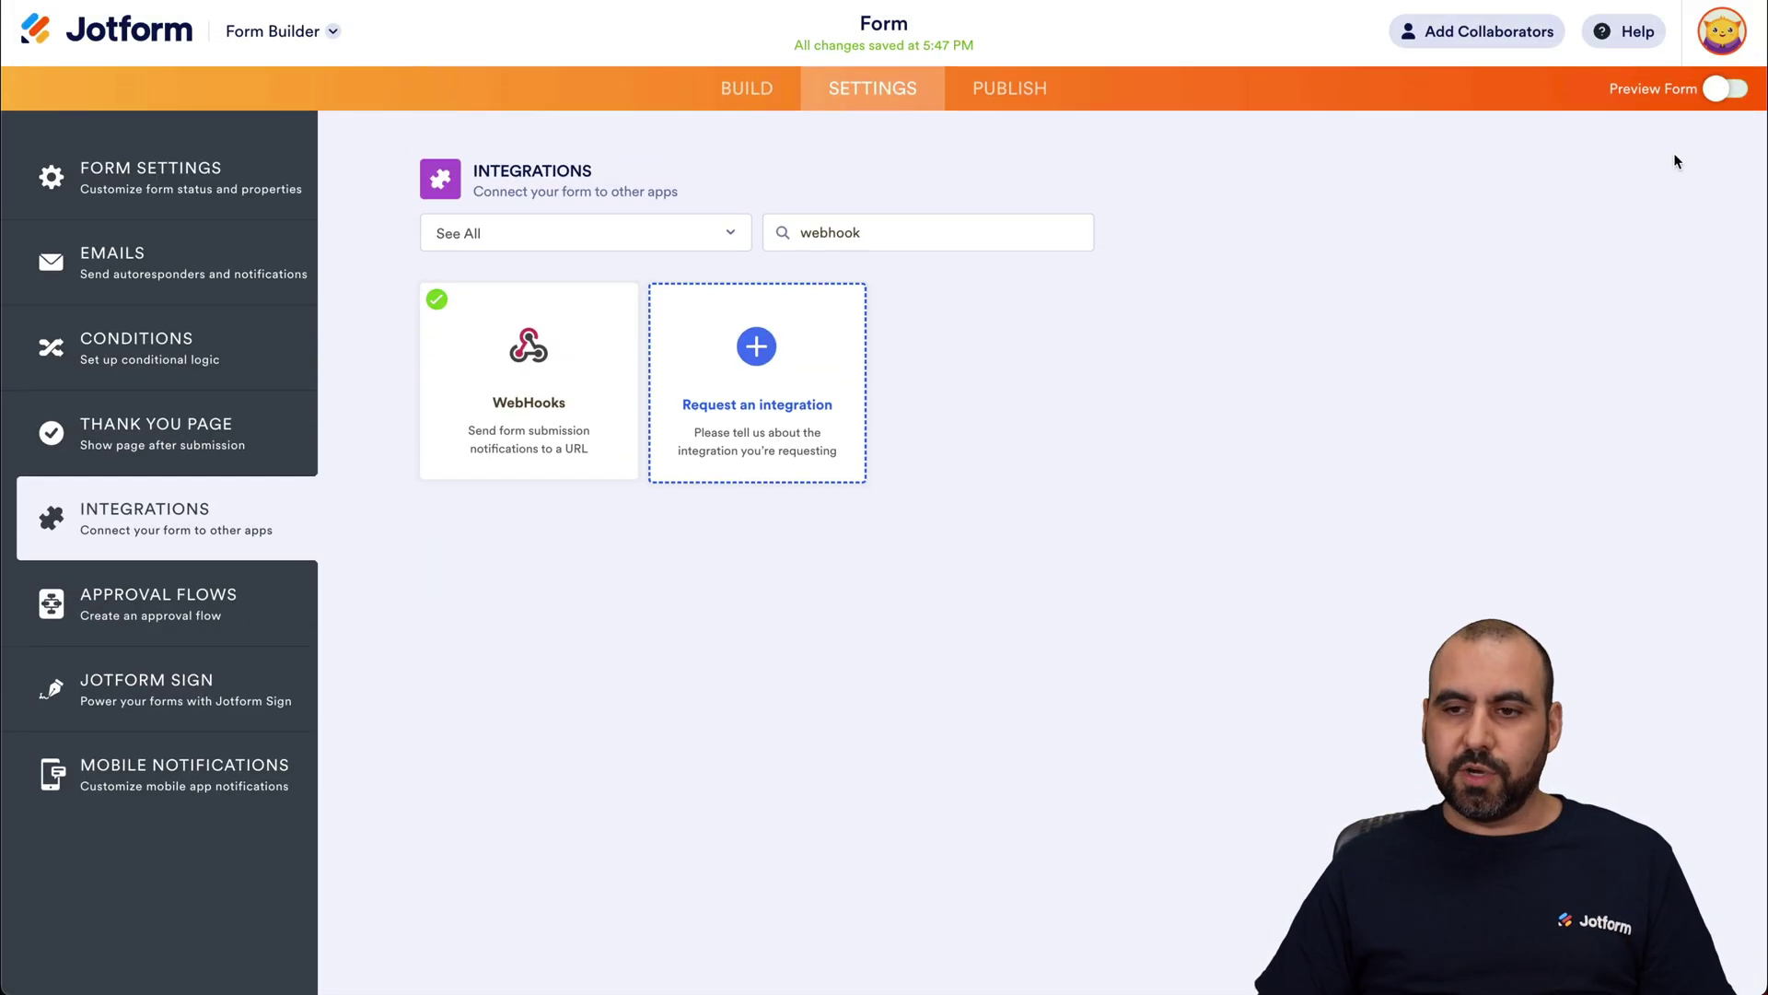
Step: In the form preview, enter a test submitter's first and last name, phone and email, then submit
{"action": "left_click", "coordinate": [1727, 96]}
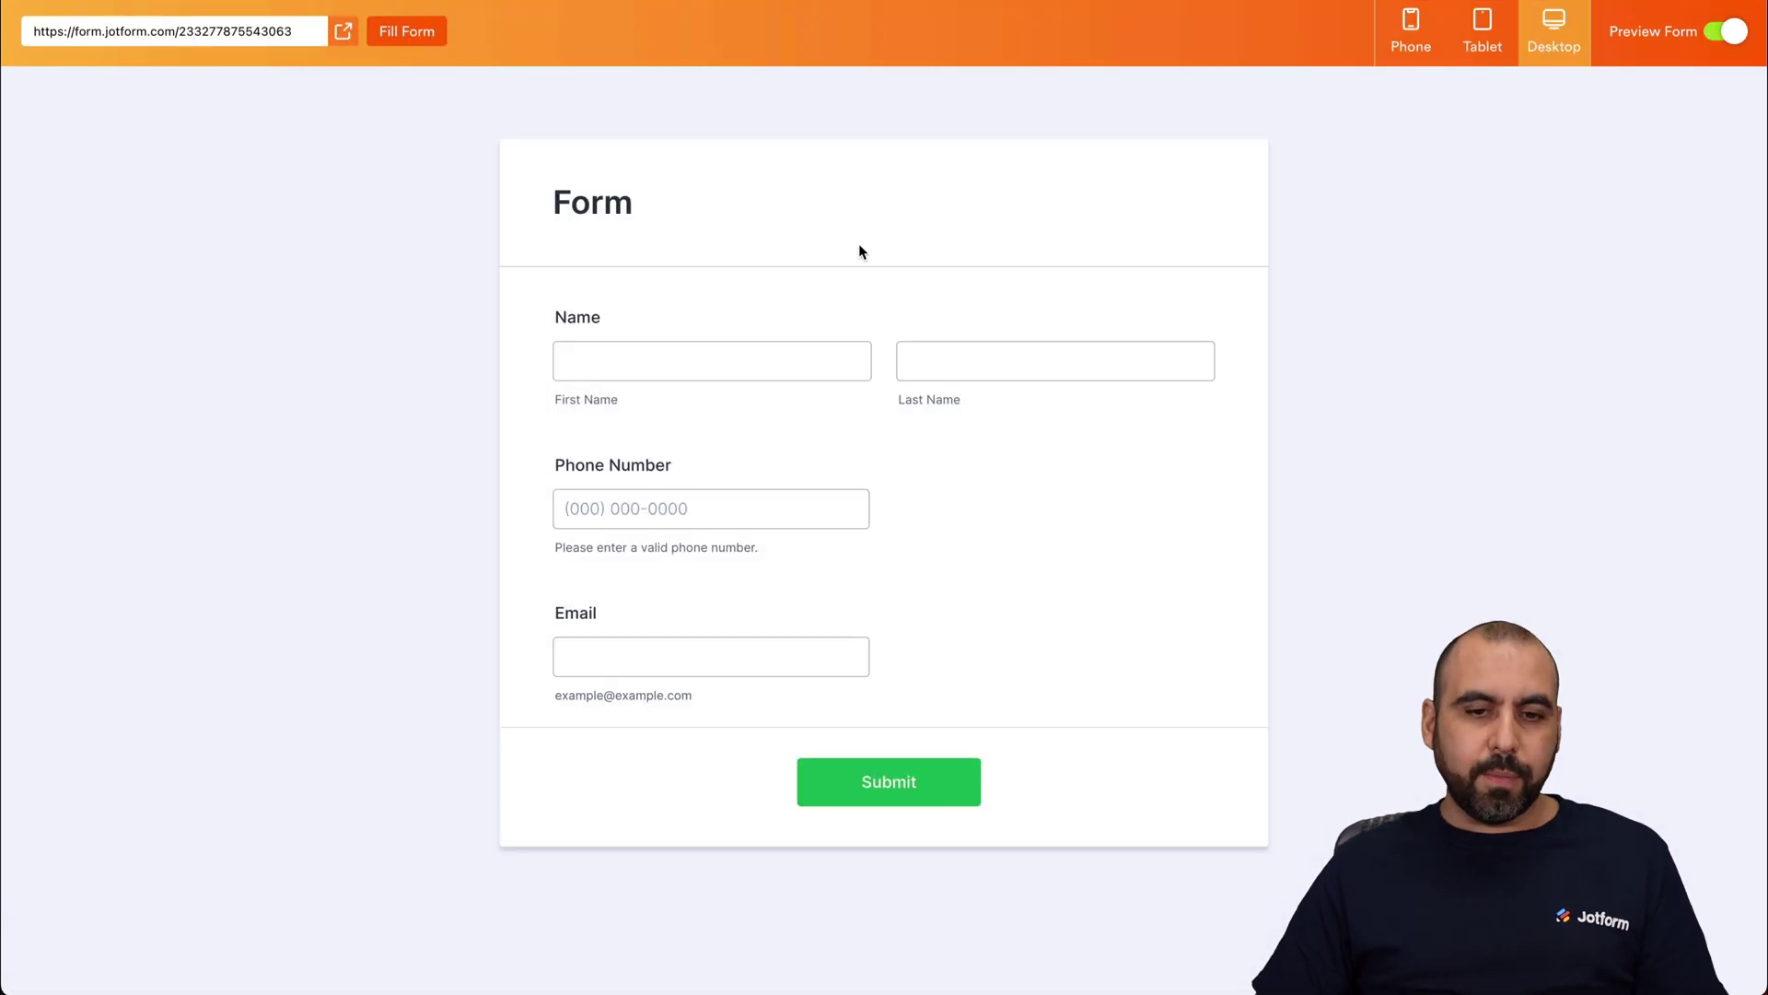
{"action": "left_click", "coordinate": [727, 351]}
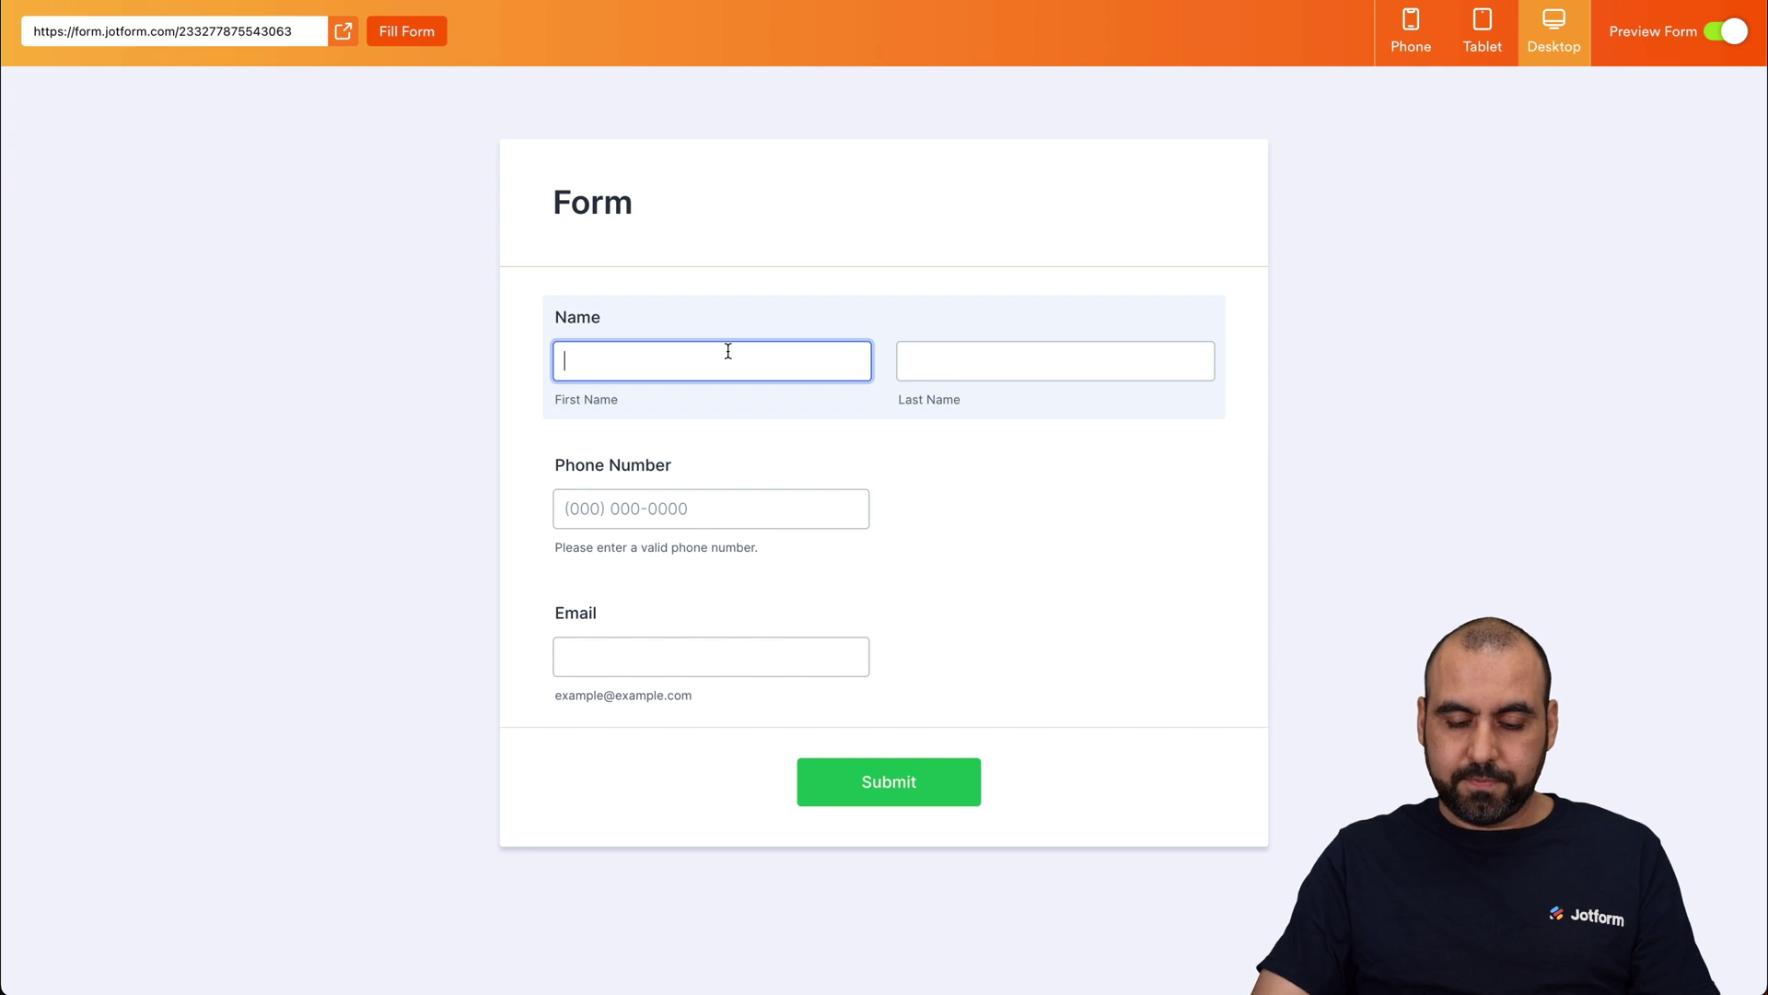
{"action": "key", "text": "Tab"}
{"action": "left_click", "coordinate": [640, 506]}
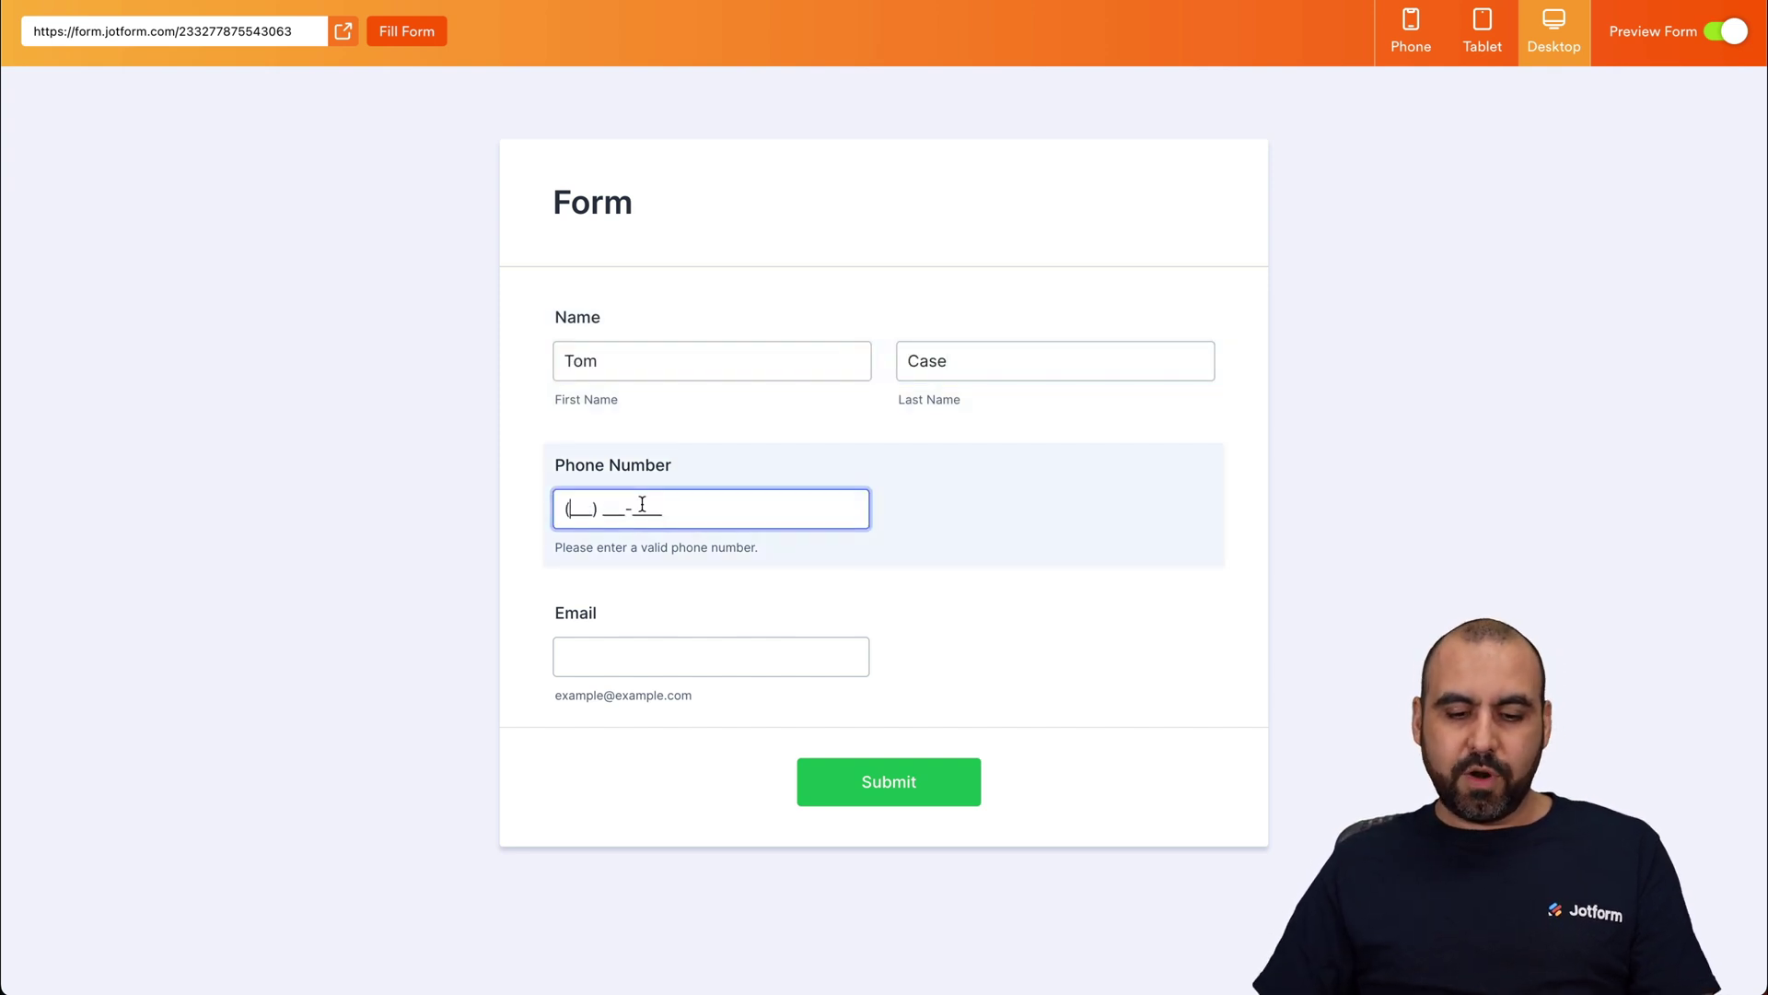
{"action": "left_click", "coordinate": [639, 648]}
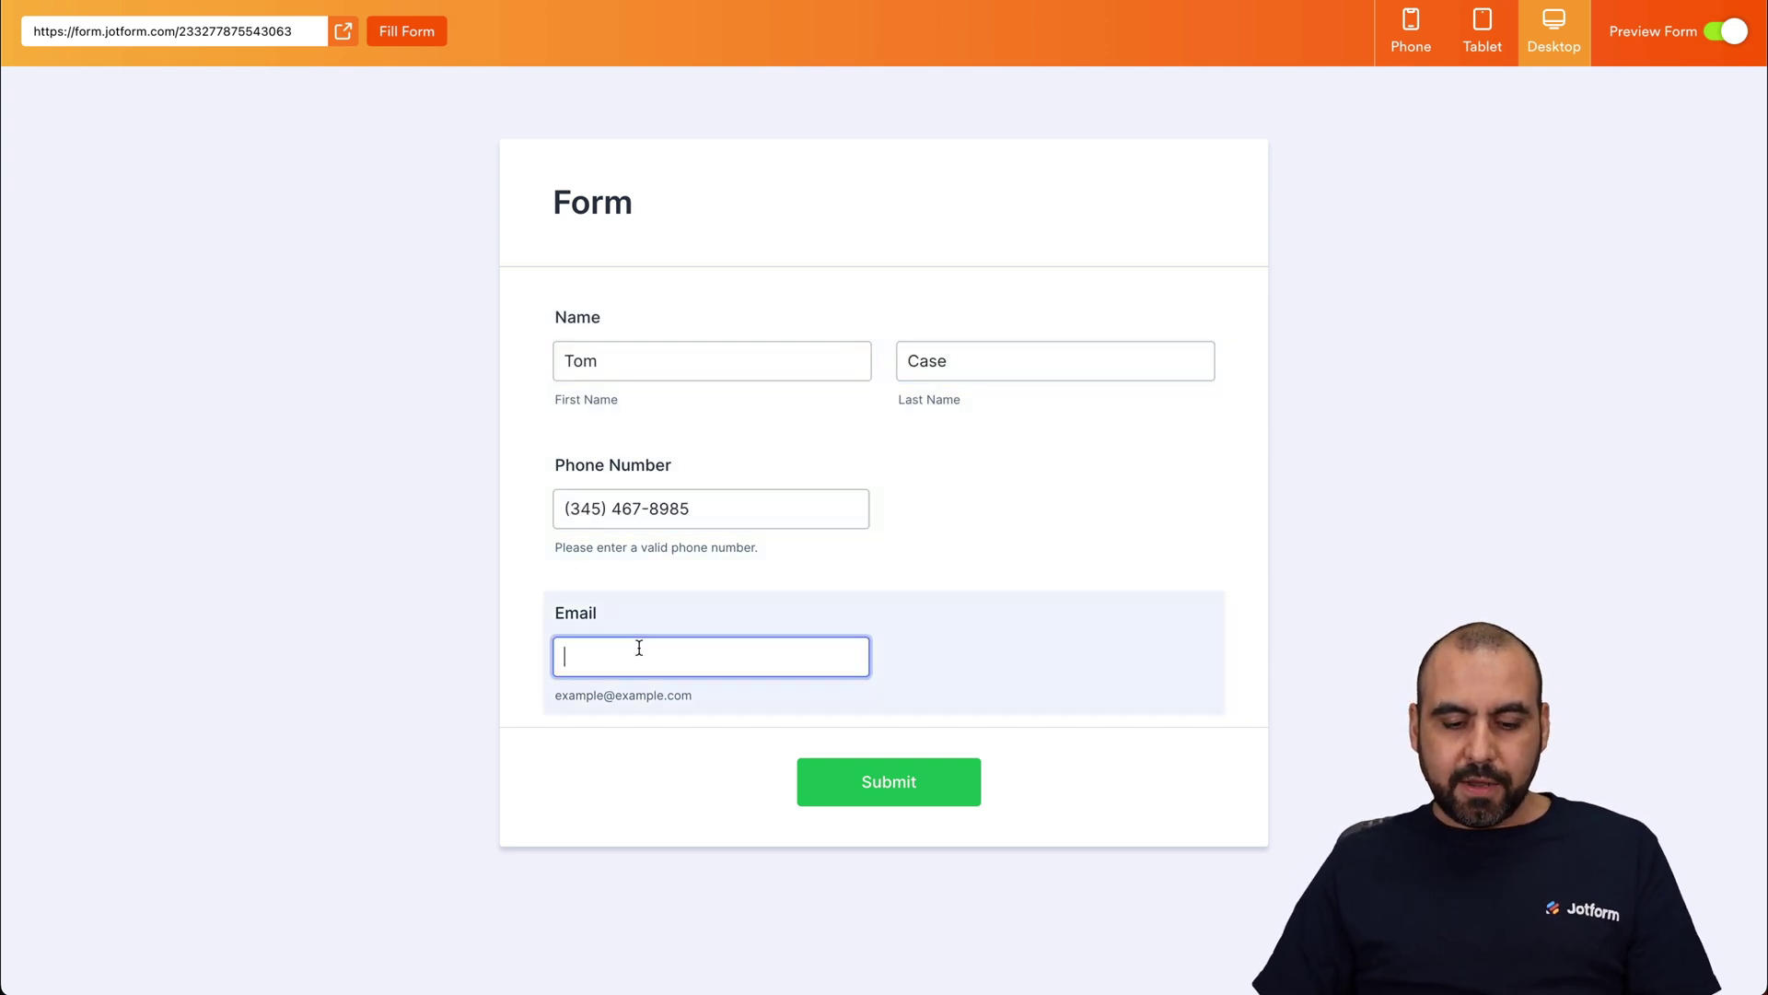
{"action": "type", "text": "test@test.com"}
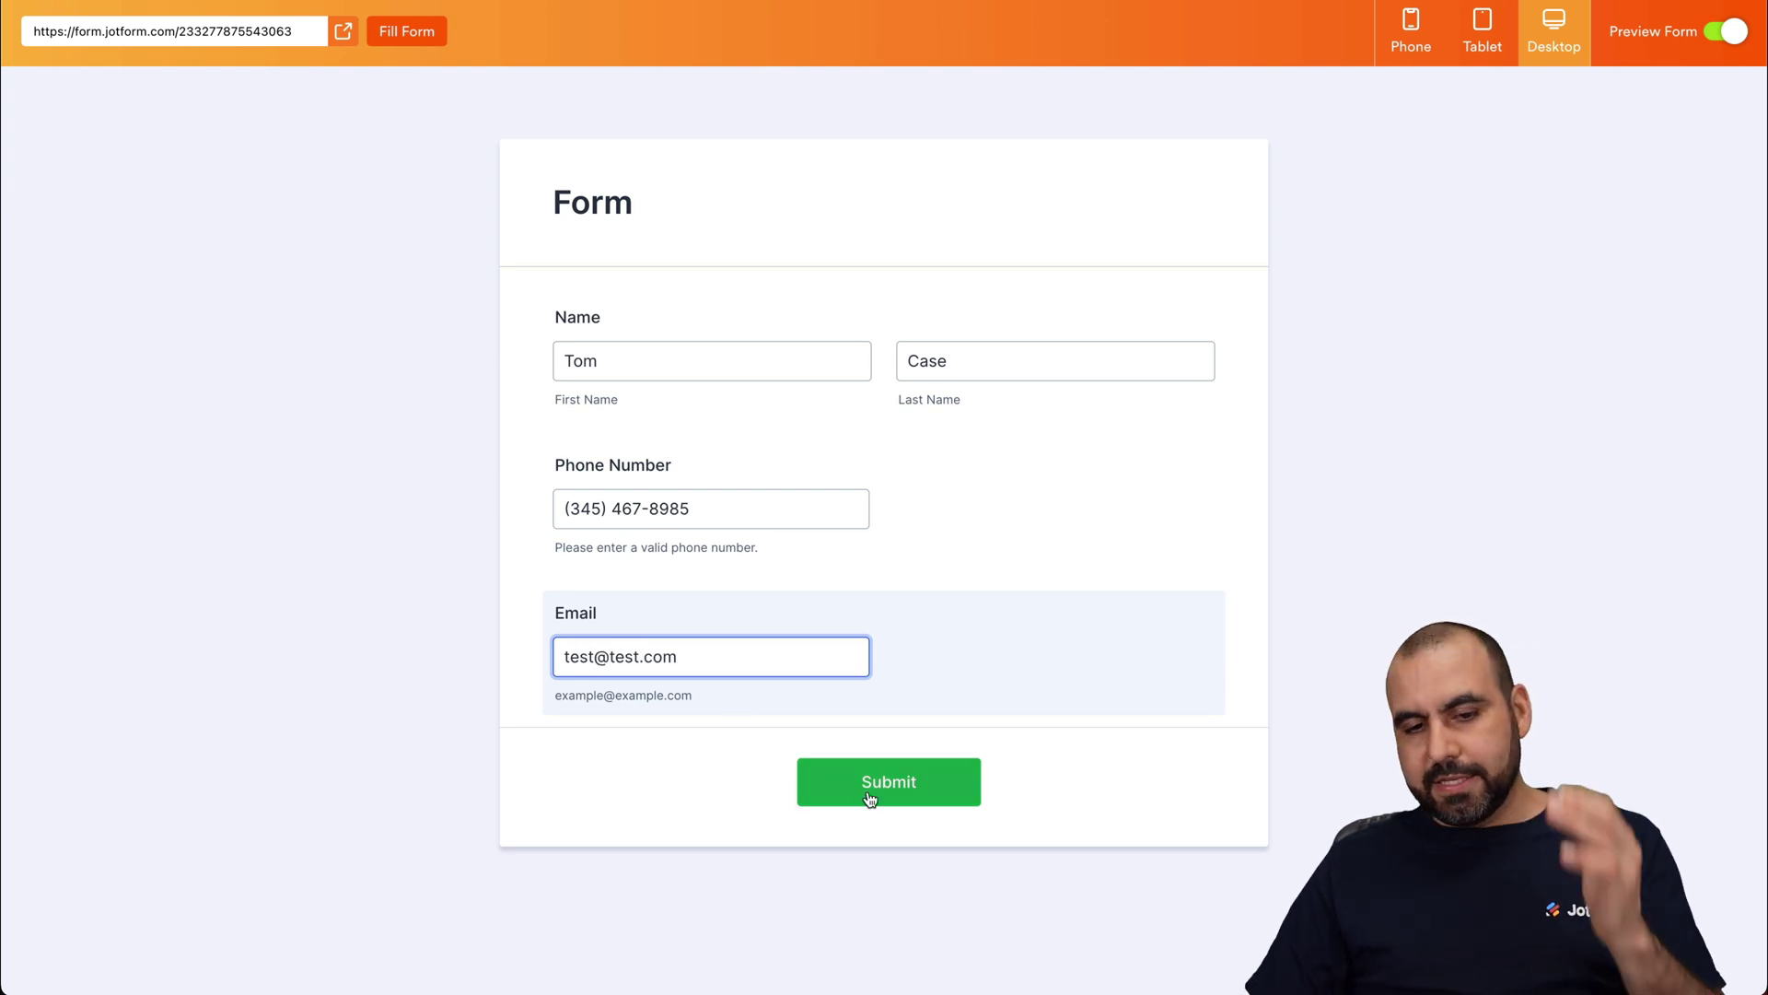
{"action": "left_click", "coordinate": [869, 784]}
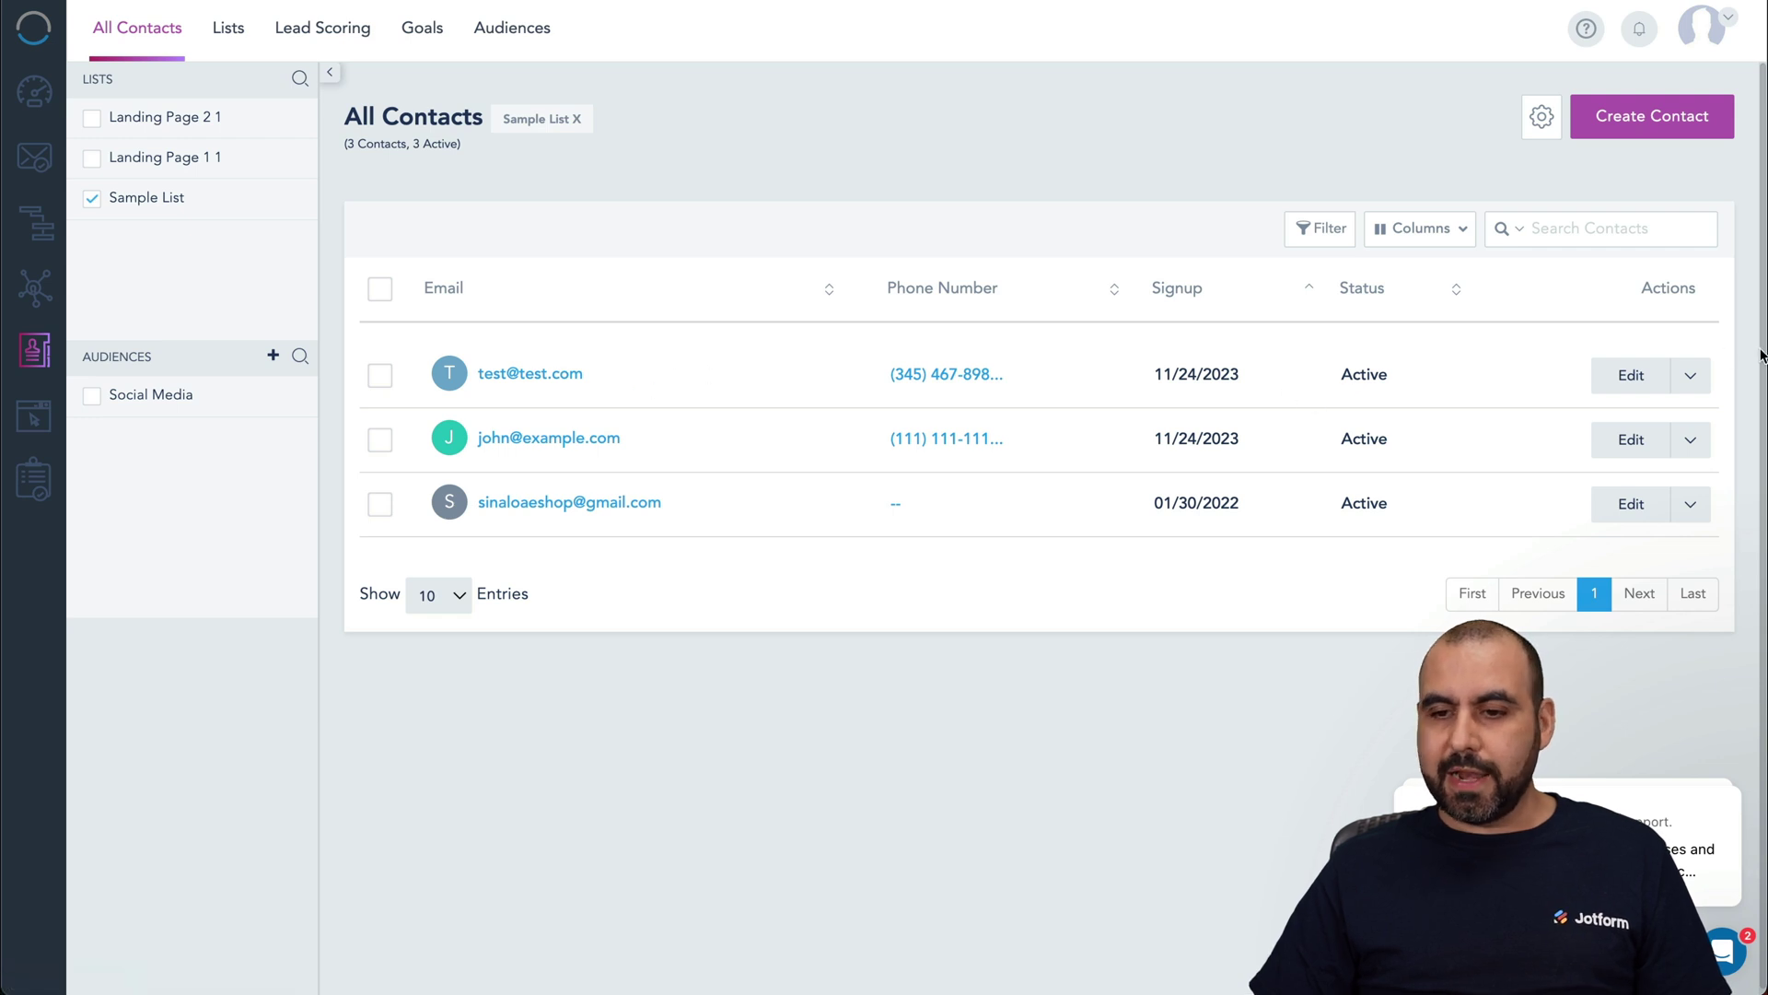
Step: Open the newest VBOUT contact, verify its name fields and Active status, then cancel
{"action": "left_click", "coordinate": [1631, 375]}
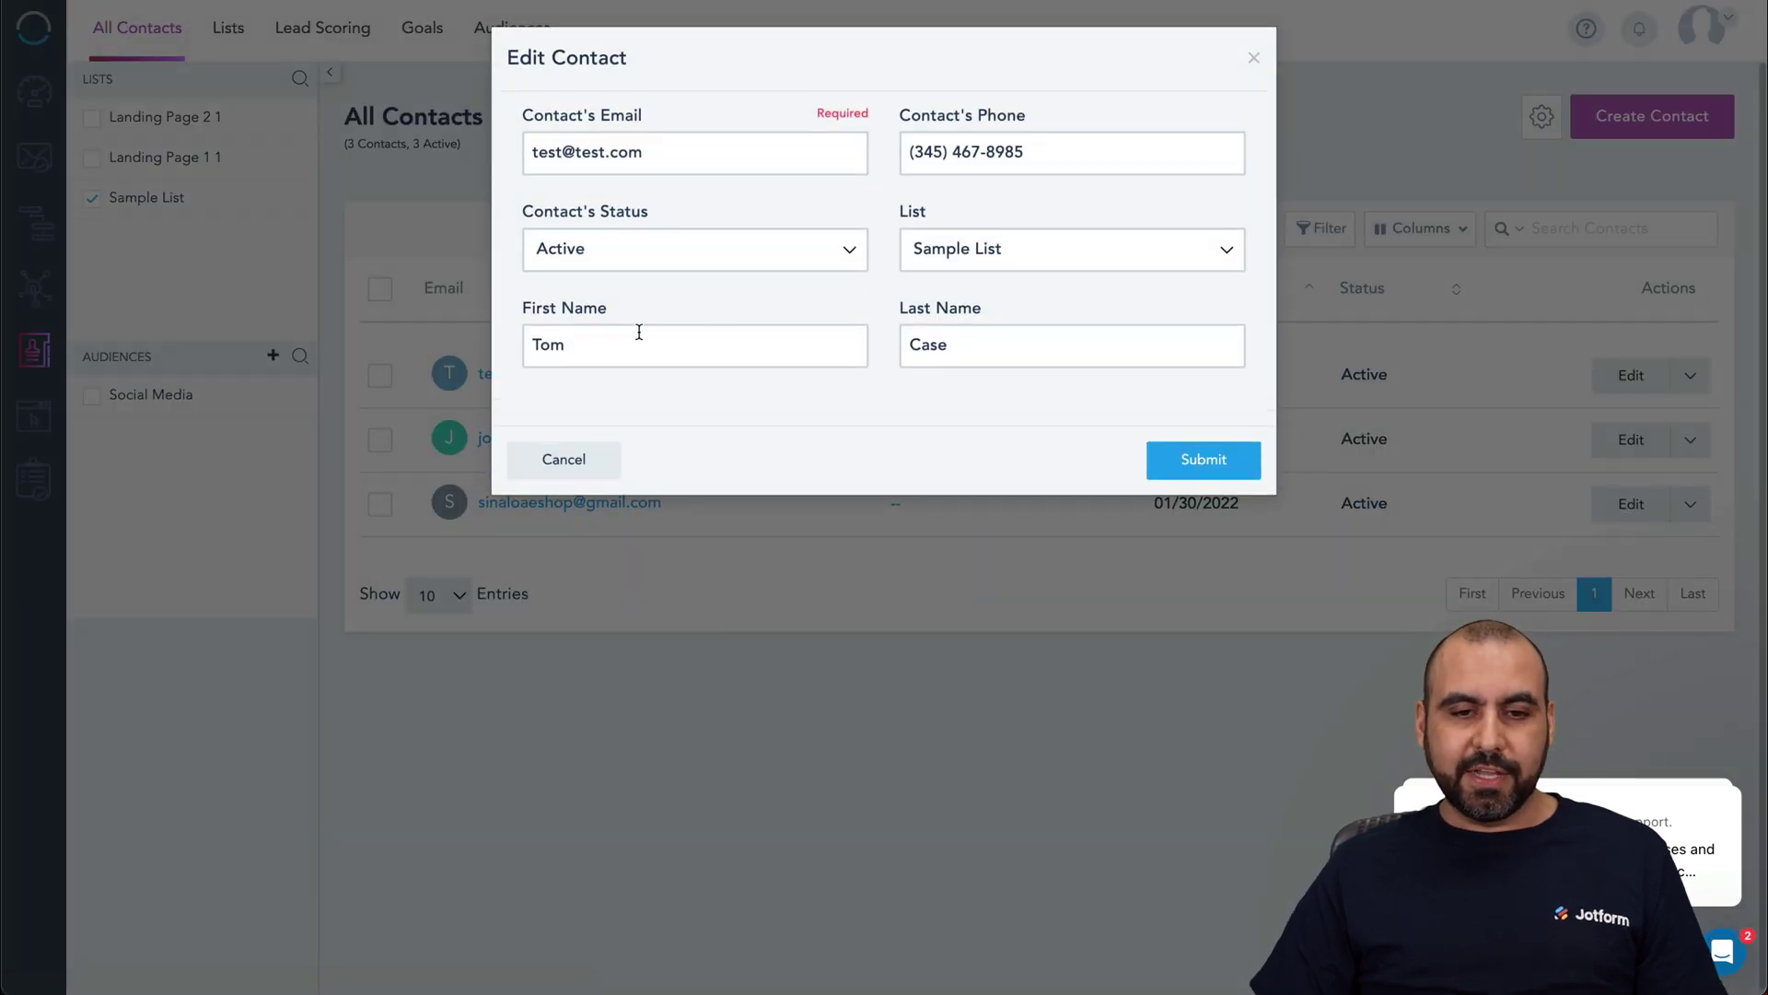
{"action": "double_click", "coordinate": [575, 348]}
{"action": "left_click", "coordinate": [1006, 348]}
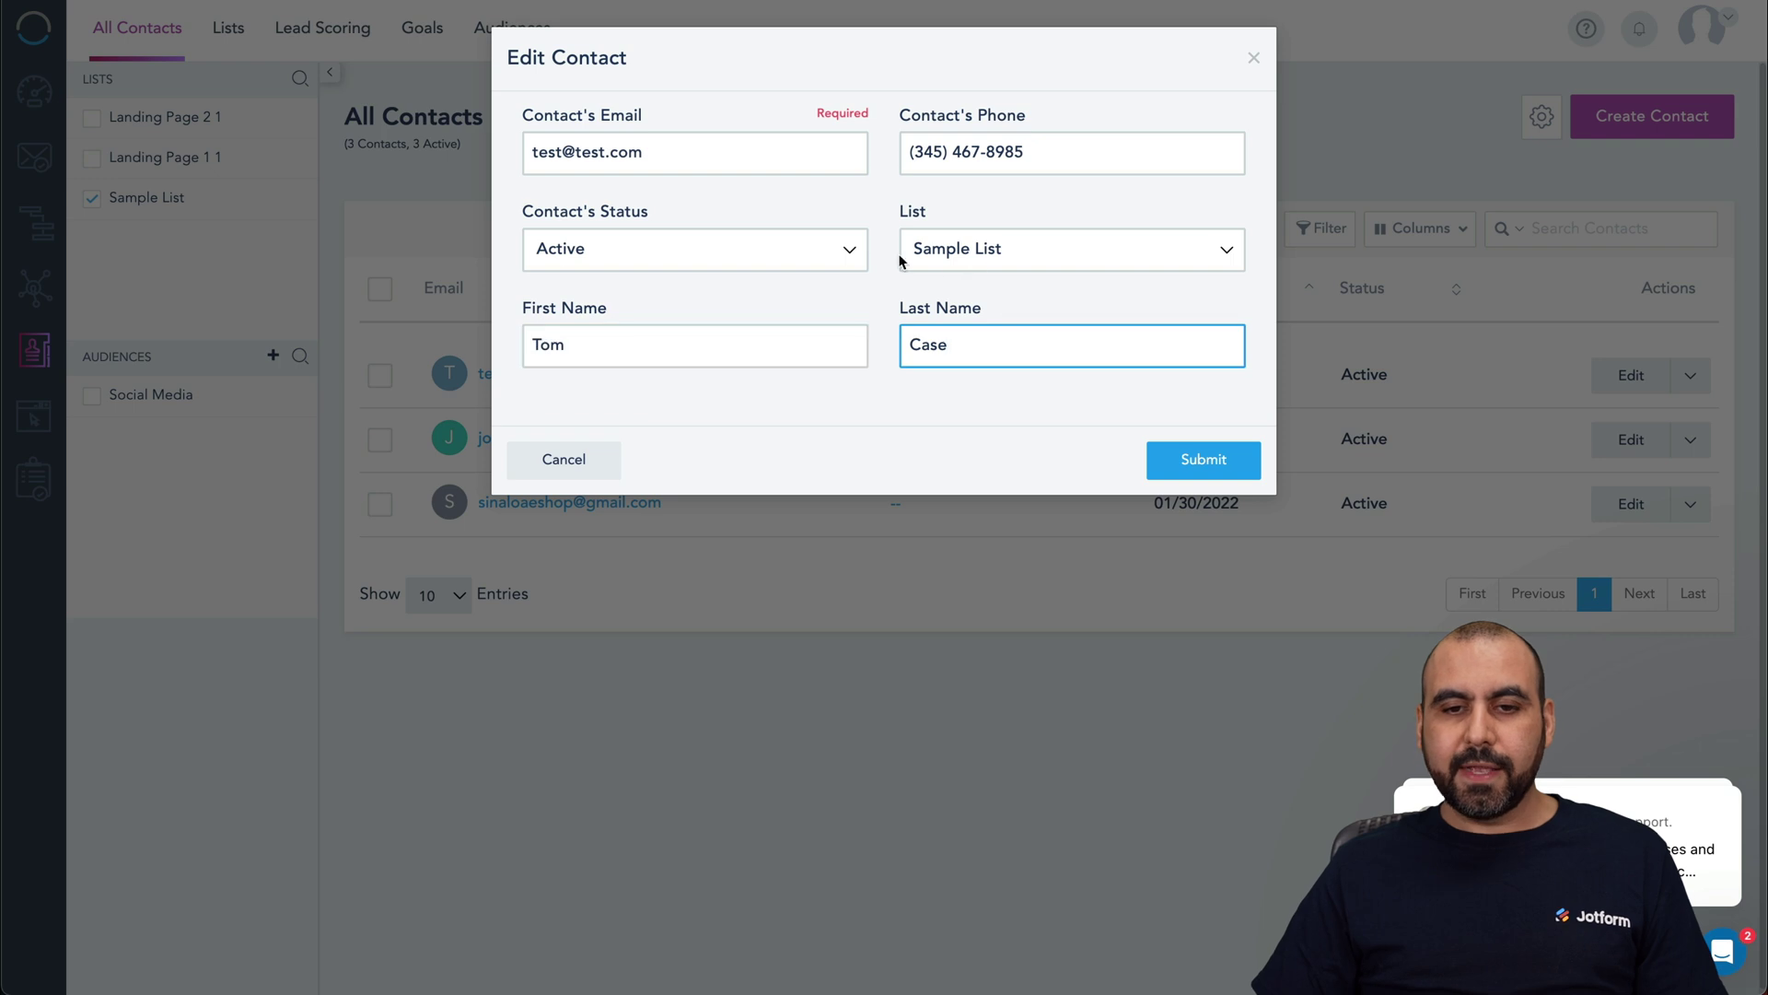
{"action": "left_click", "coordinate": [784, 254]}
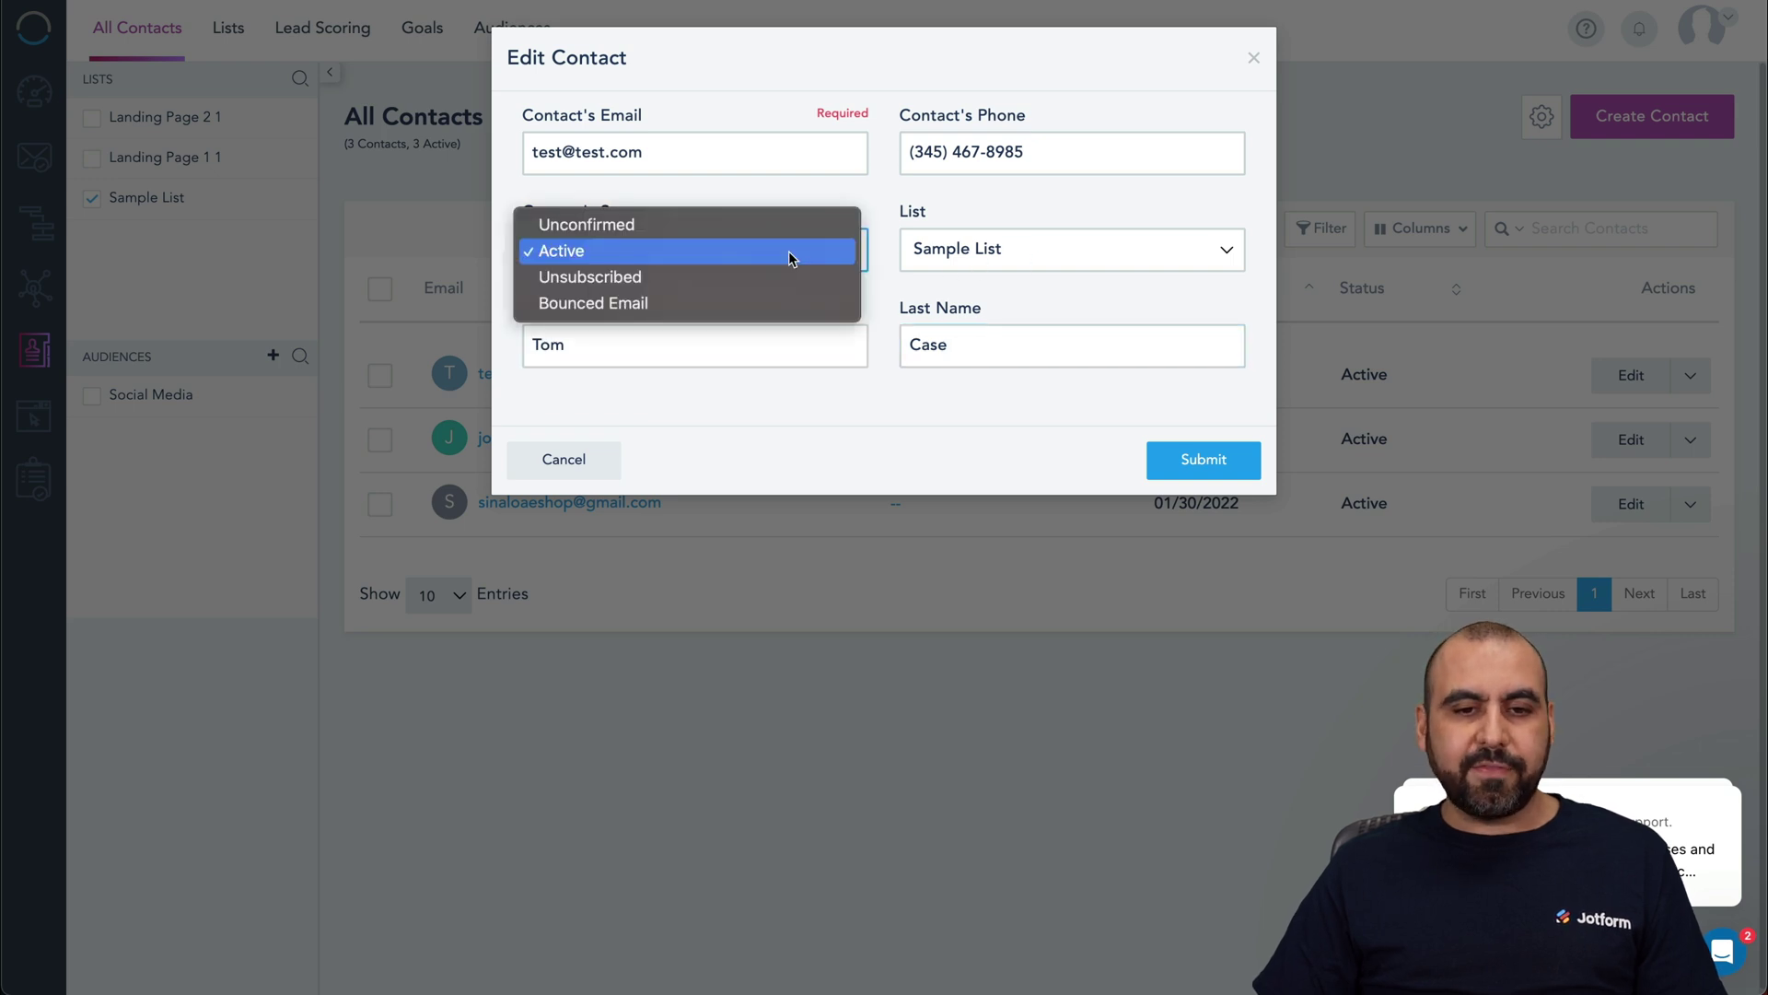
{"action": "left_click", "coordinate": [926, 456]}
{"action": "left_click", "coordinate": [566, 462]}
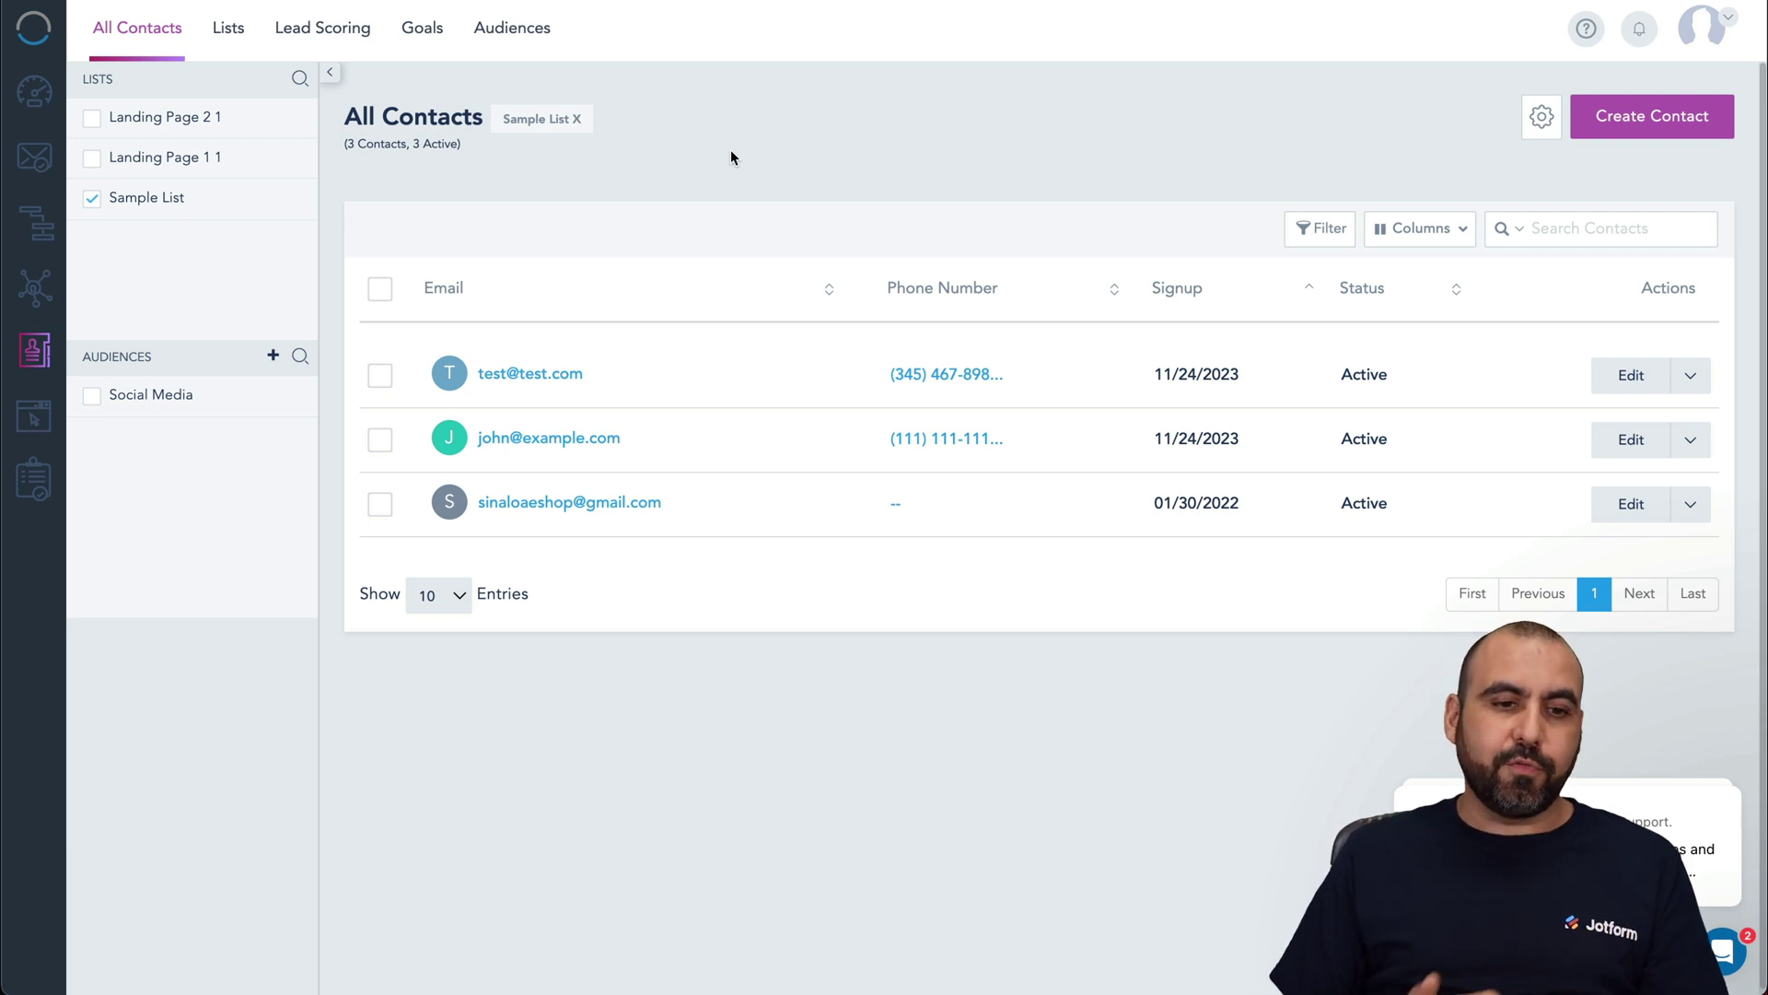
Step: Glance at VBOUT Campaigns, then turn off Jotform's form preview to reach Integrations
{"action": "left_click", "coordinate": [31, 169]}
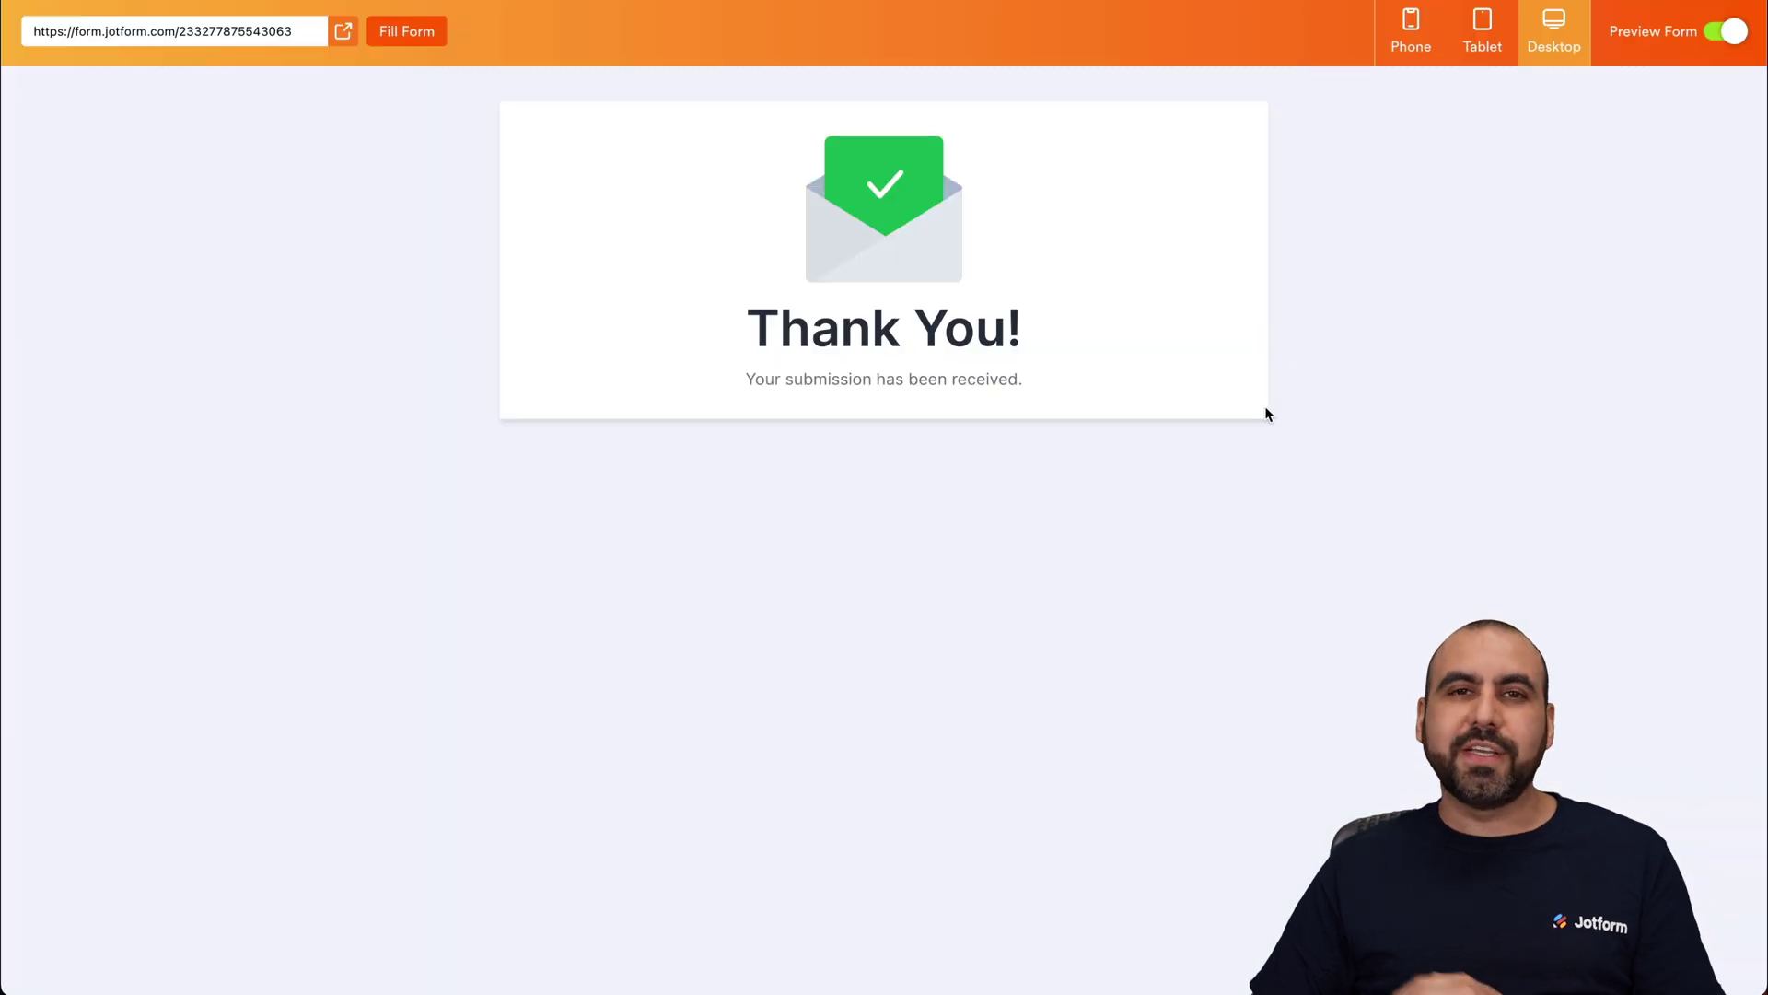
{"action": "left_click", "coordinate": [1725, 31]}
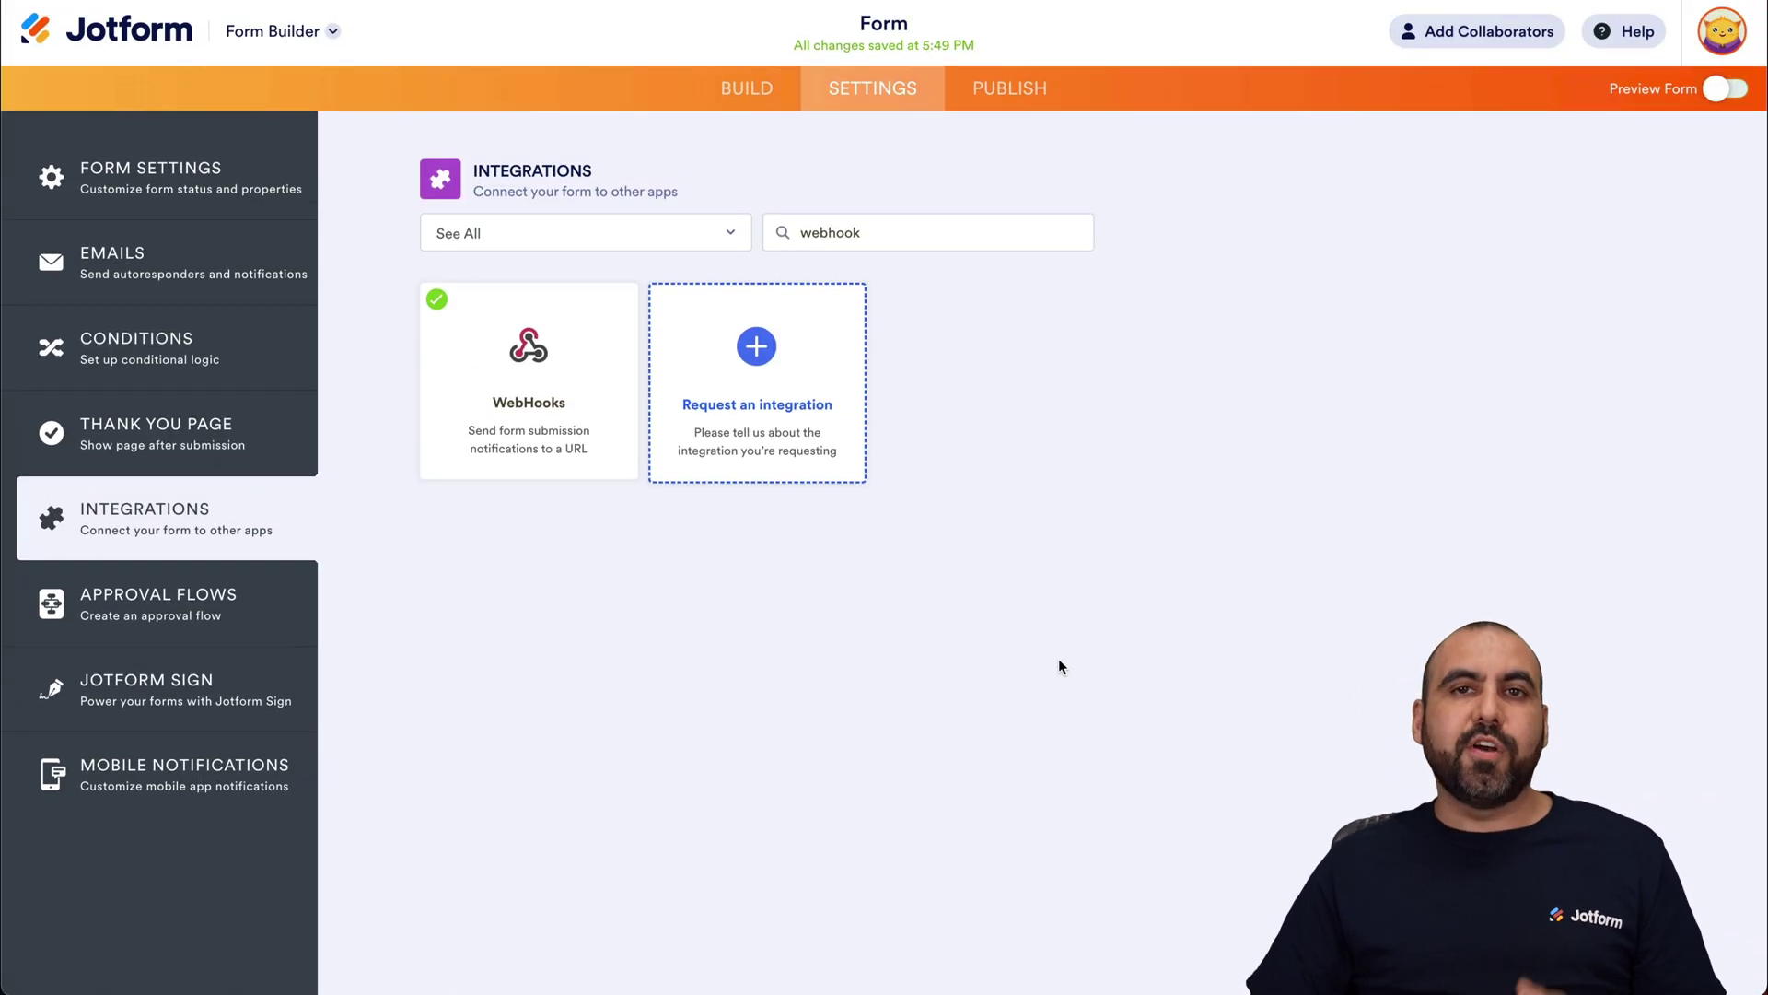